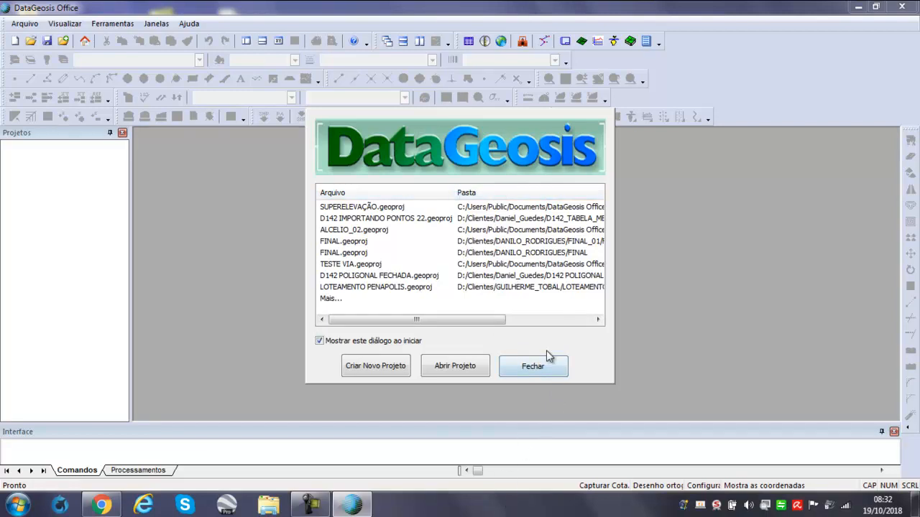
Step: Dismiss the startup dialog and begin a new project named SUPERELEVAÇÃO in the proposed project folder
left_click(532, 366)
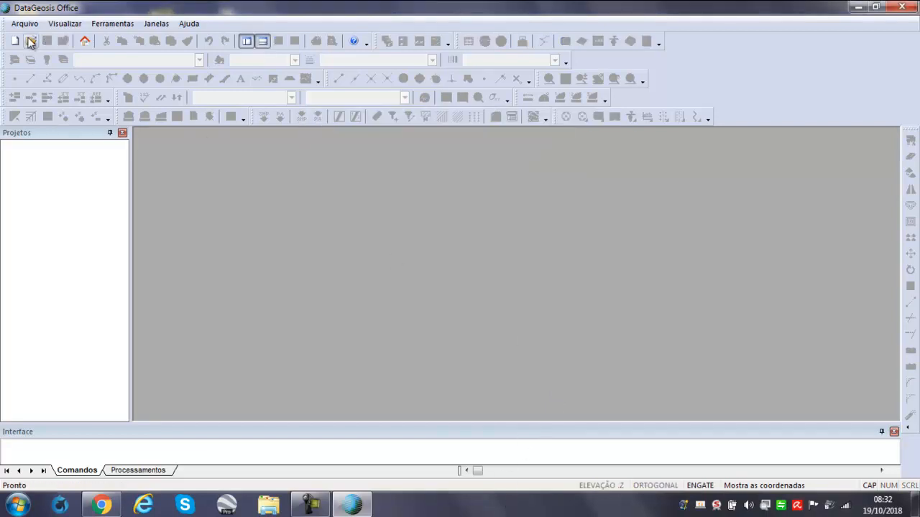
left_click(31, 41)
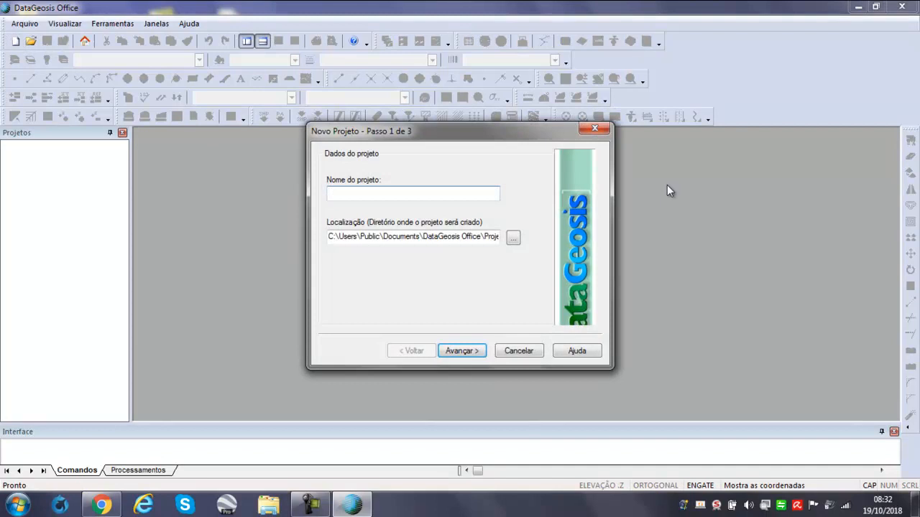
left_click(595, 129)
left_click(544, 25)
left_click(23, 26)
left_click(70, 40)
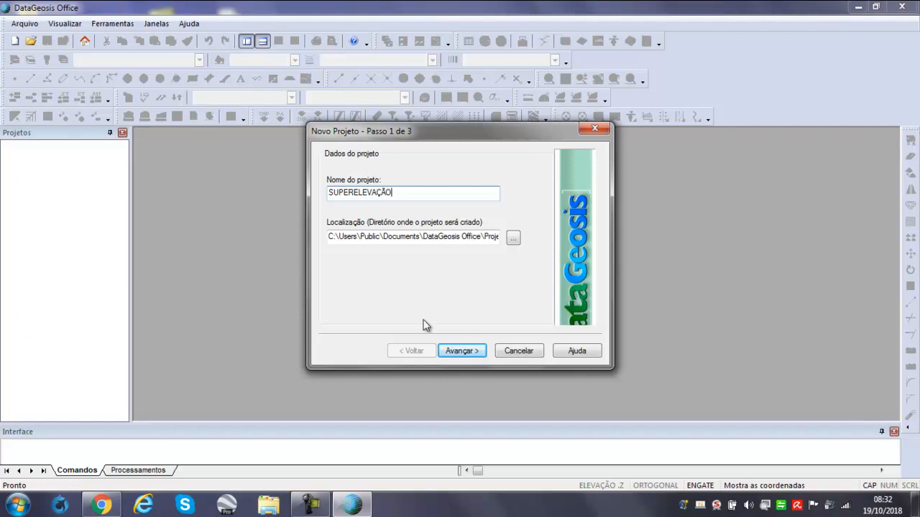
left_click_drag(402, 188, 309, 190)
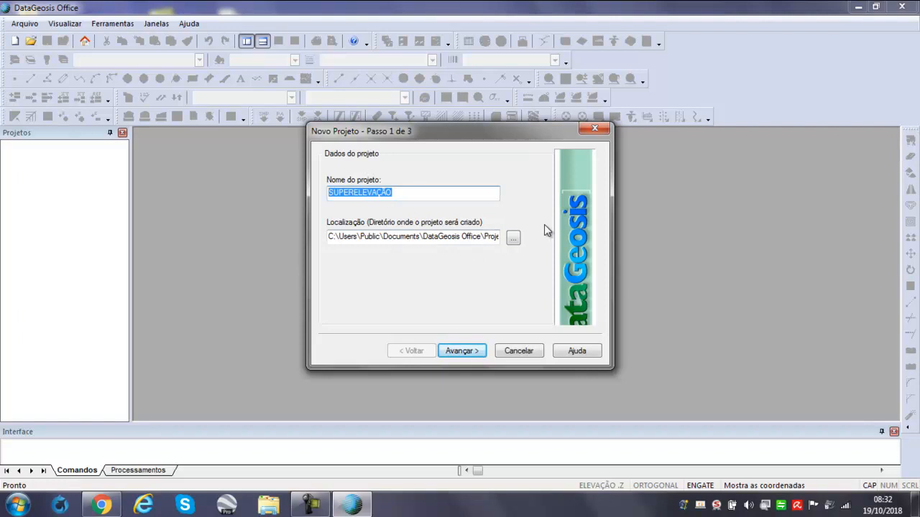
left_click_drag(329, 238, 501, 240)
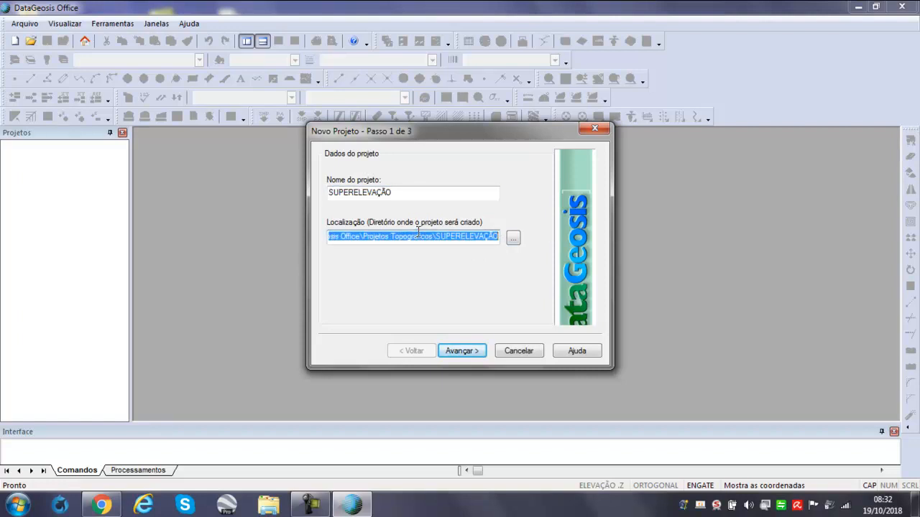
Step: Finish creating the project, leaving the owner, property and address data blank
left_click(462, 350)
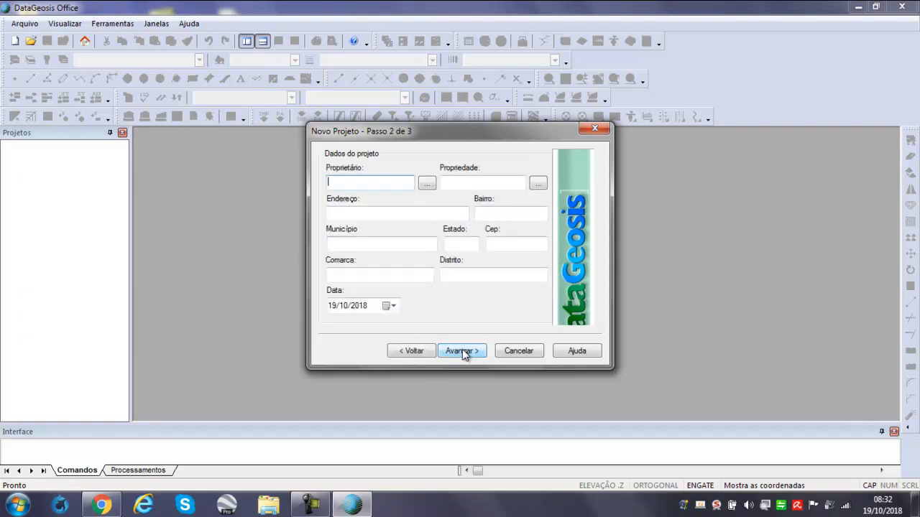
left_click(462, 350)
left_click(462, 350)
left_click(591, 157)
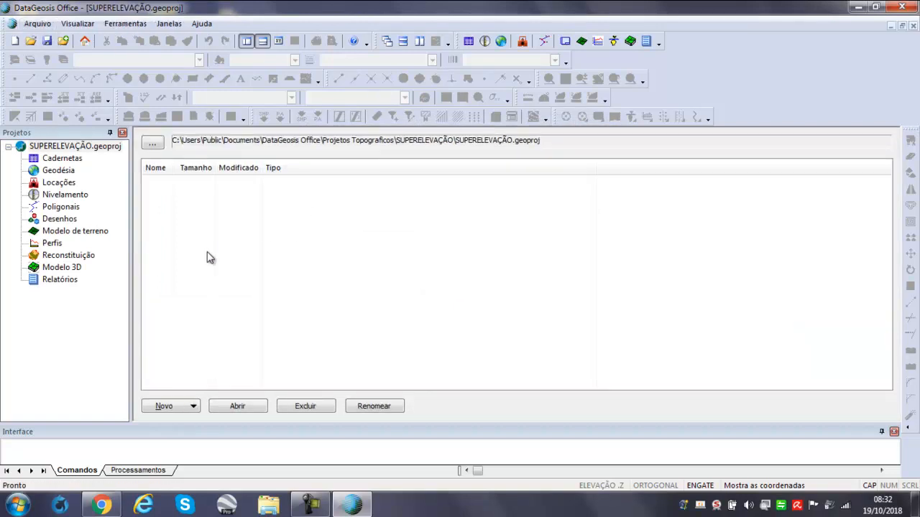
Step: Set the project's geodesy option to Georefenciamento (Poligonal Topográfica) with SIRGAS 2000 as the geodetic system
left_click(63, 310)
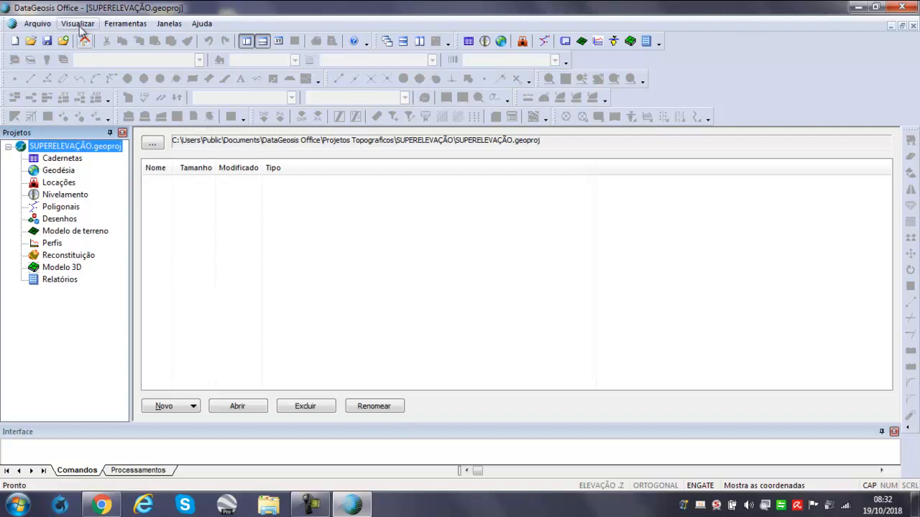
left_click(38, 24)
left_click(106, 206)
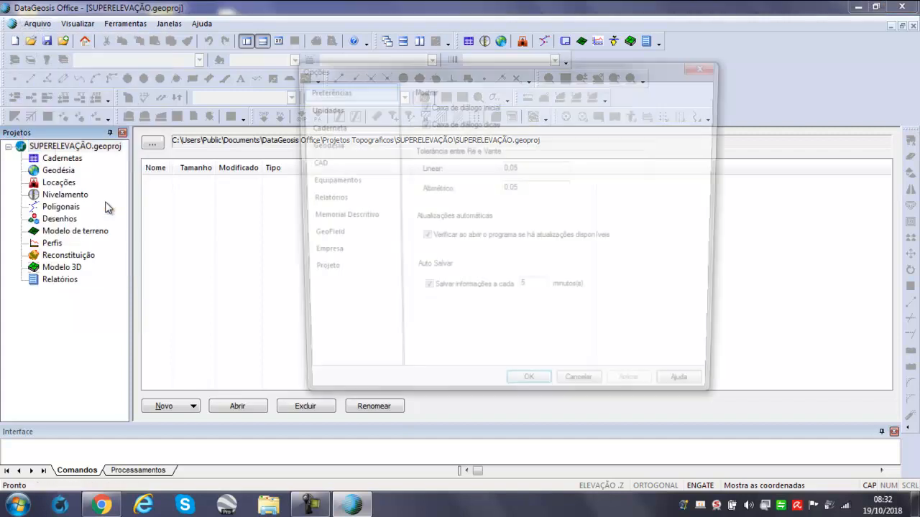
left_click(342, 149)
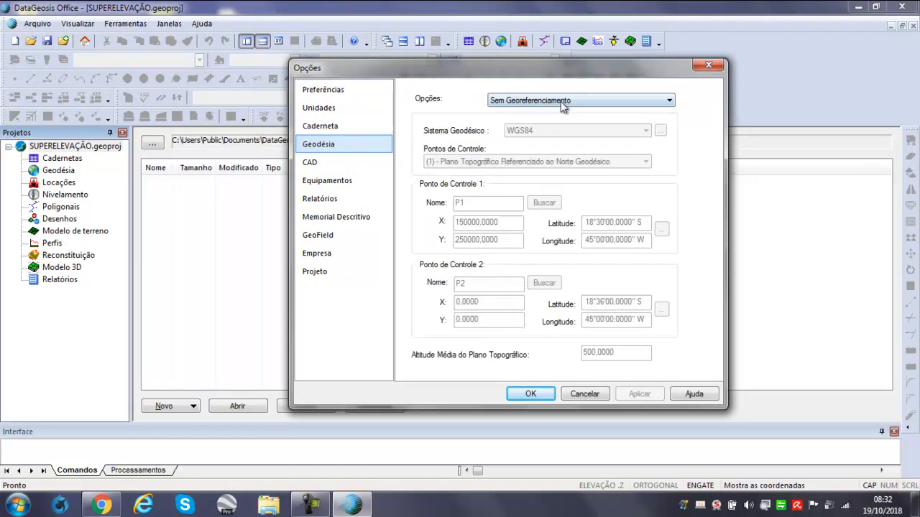
left_click(564, 101)
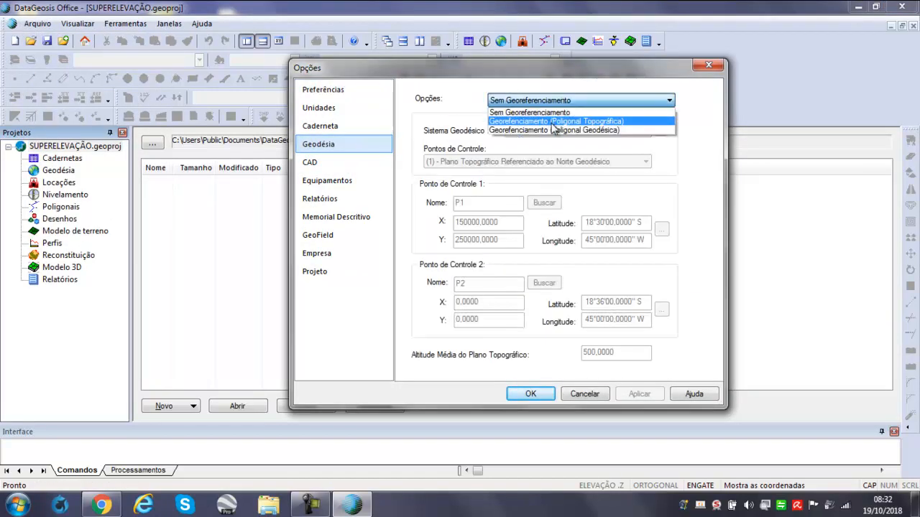
left_click(544, 122)
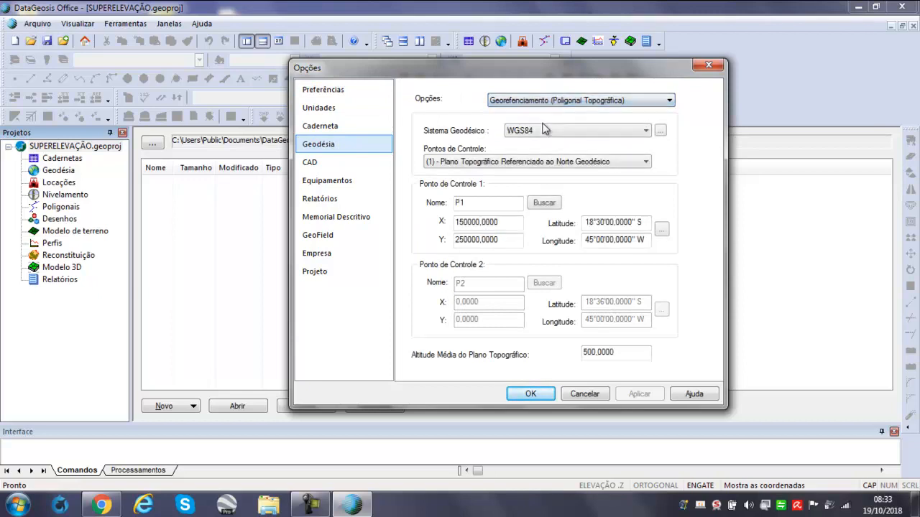
left_click(596, 133)
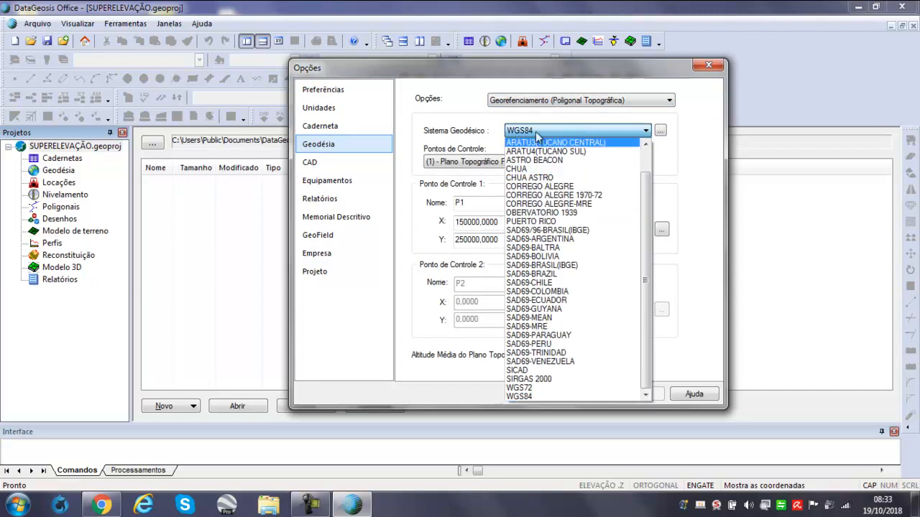
left_click(532, 379)
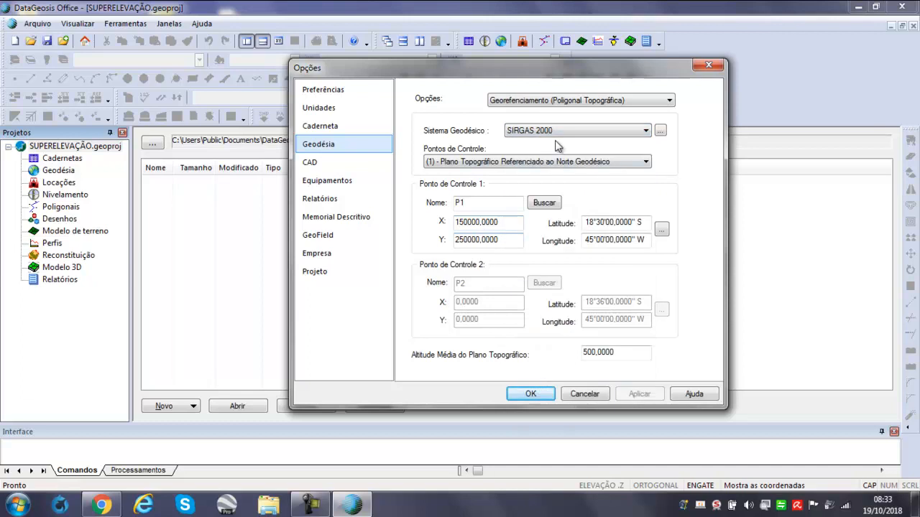
Step: Name control point 1 BASE and set its coordinate type to UTM in the coordinate conversion
left_click_drag(474, 202, 400, 205)
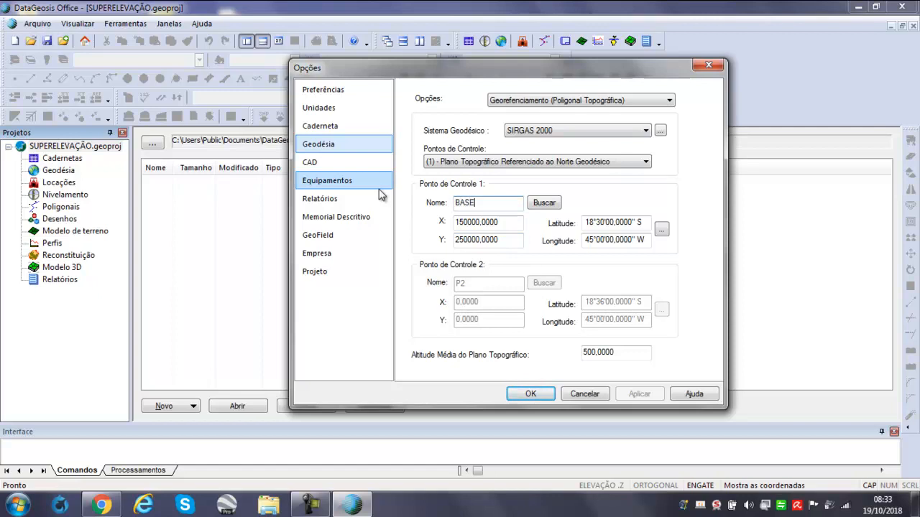
left_click(661, 228)
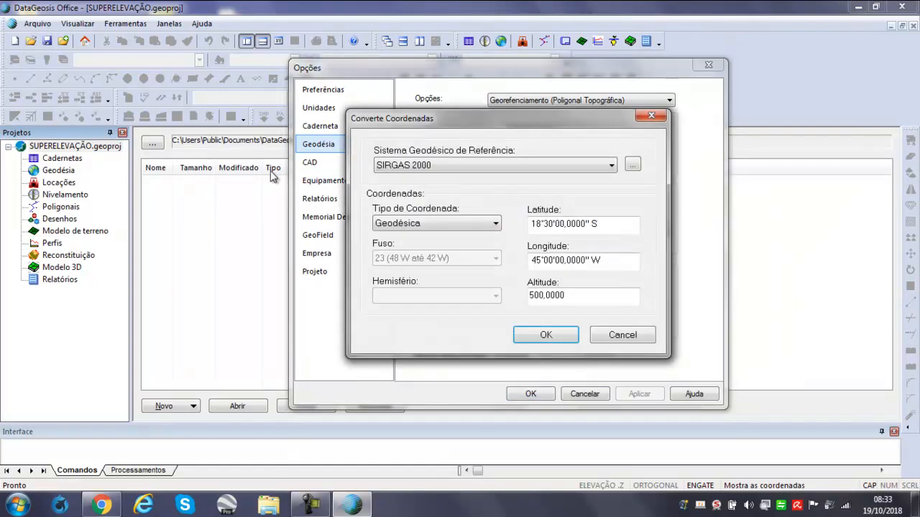
left_click_drag(562, 123, 519, 123)
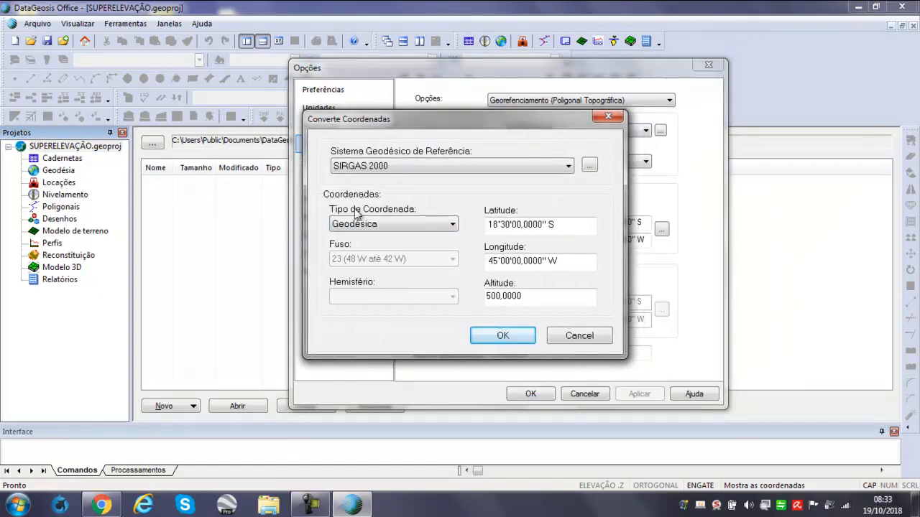
left_click(393, 223)
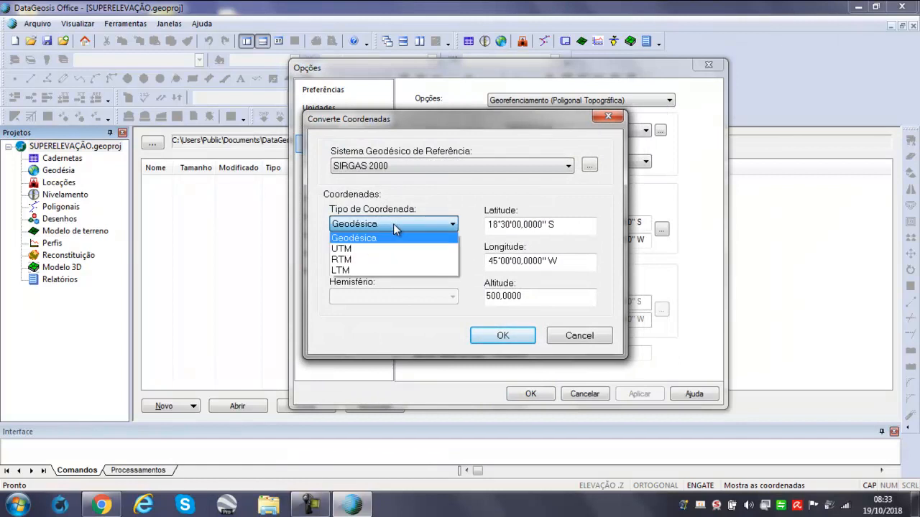
left_click(363, 249)
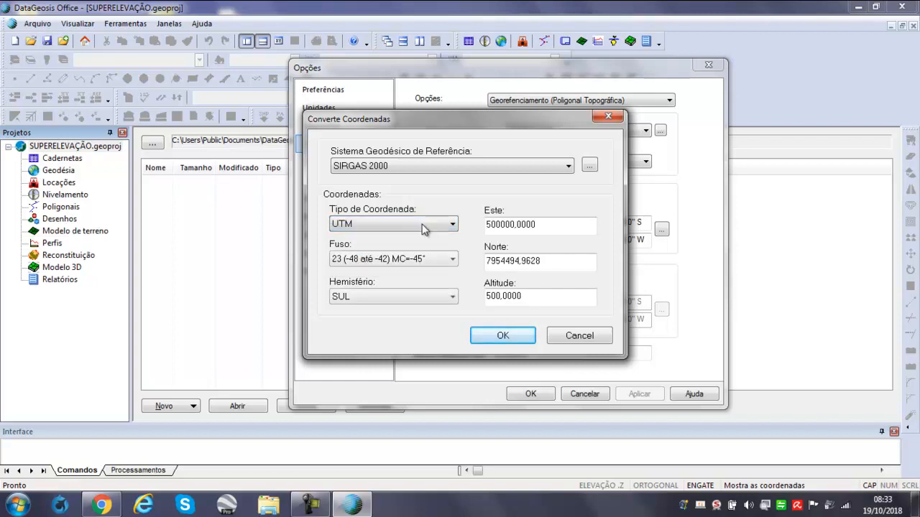
Step: Set the control point's UTM zone to 22 (-54 até -48) MC=-51° and apply the geodesy options
left_click(384, 258)
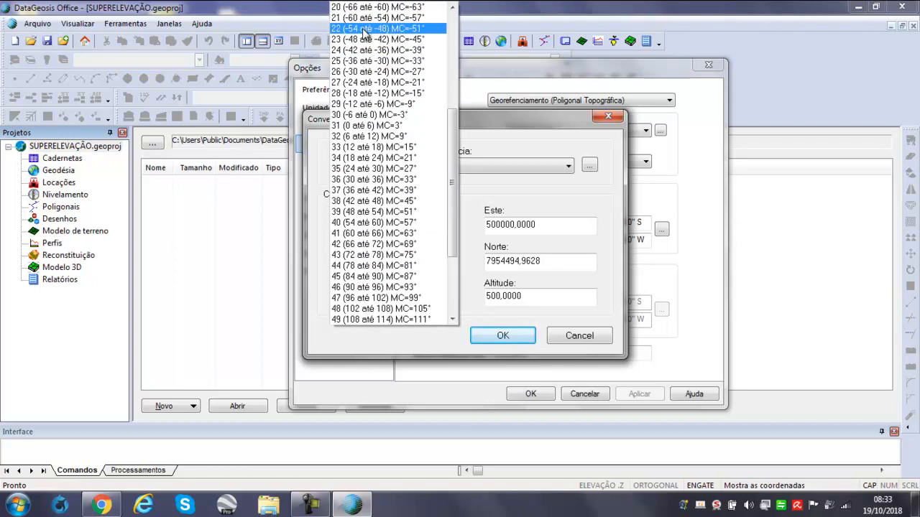
left_click(367, 29)
double_click(542, 225)
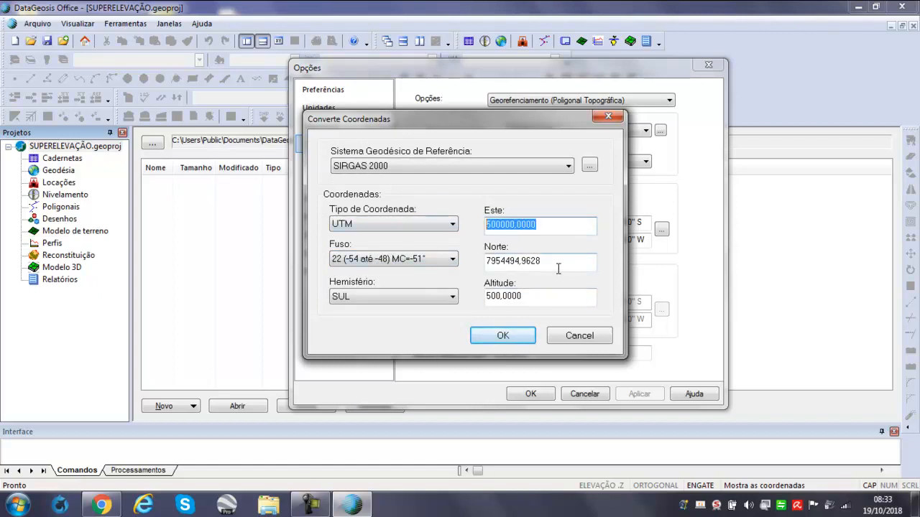
left_click_drag(559, 270, 477, 263)
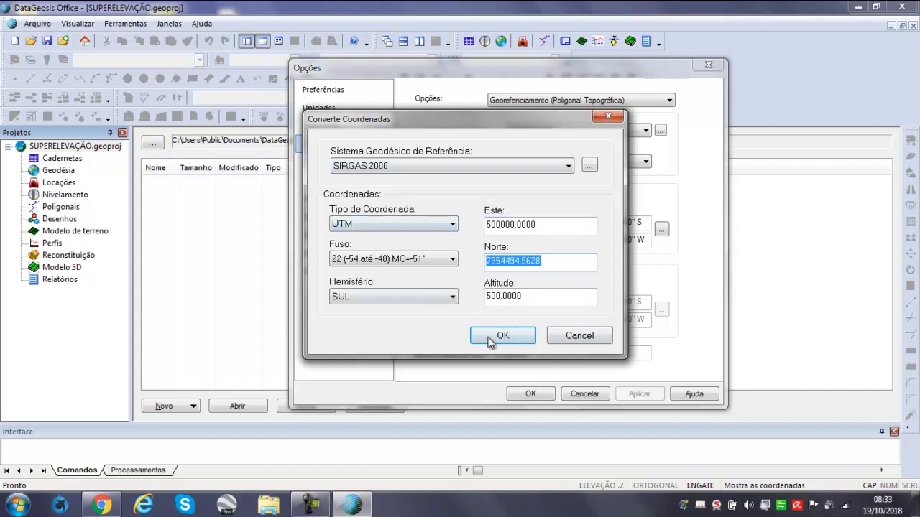
left_click(519, 336)
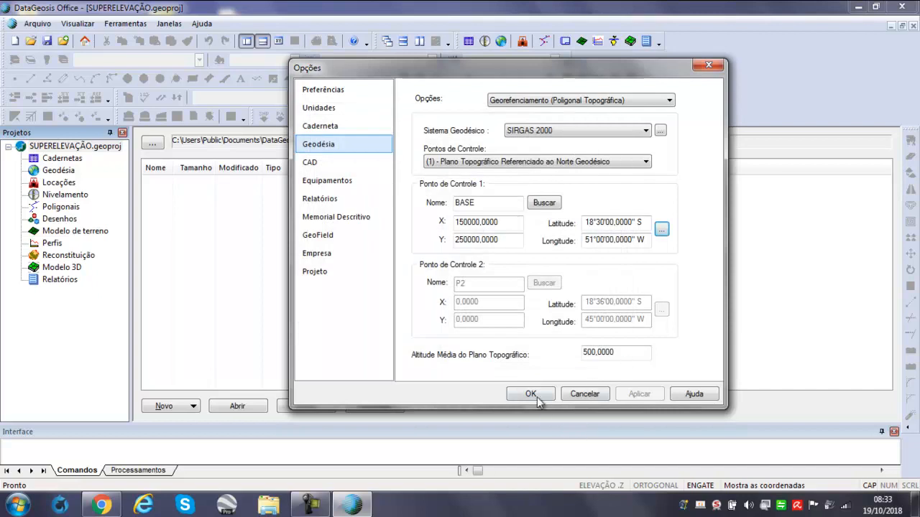
left_click_drag(641, 352, 584, 353)
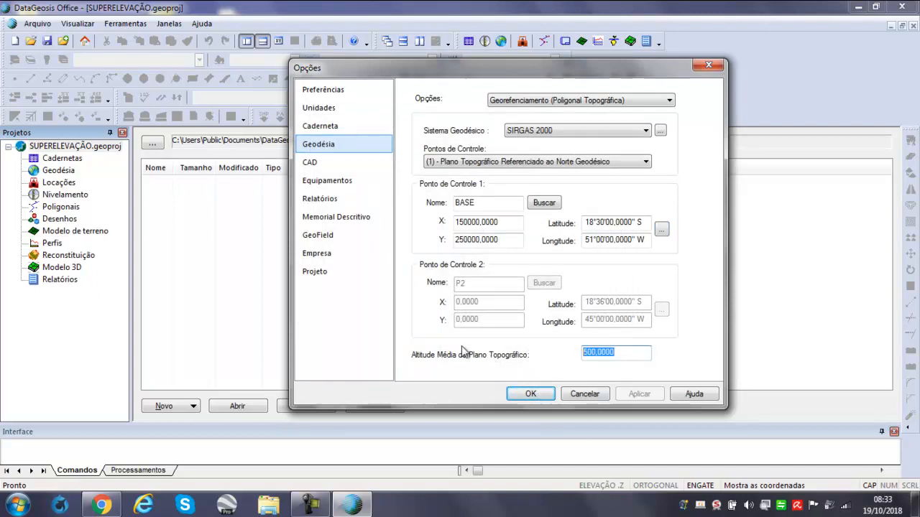
left_click(542, 396)
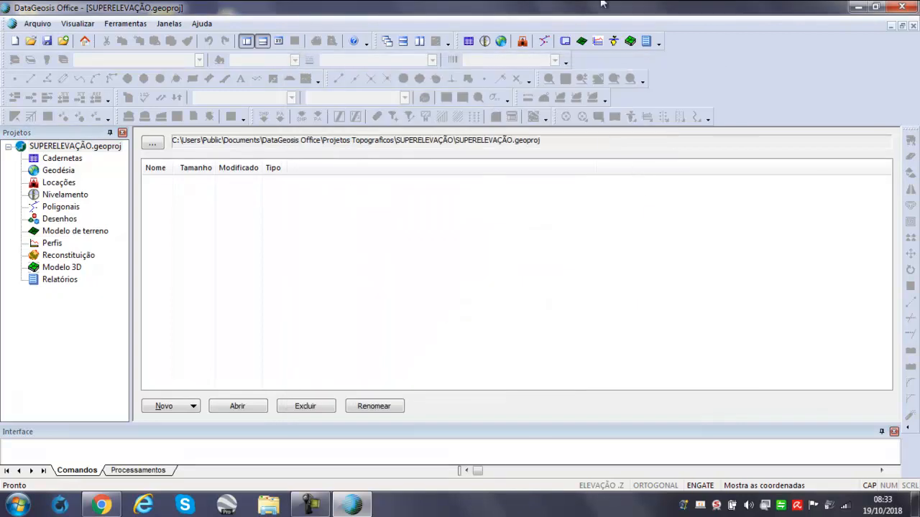
Step: Create a drawing named SUPERELEVAÇÃO in the project, using planar SIRGAS 2000 UTM coordinates, zone 22, hemisphere SUL
right_click(76, 322)
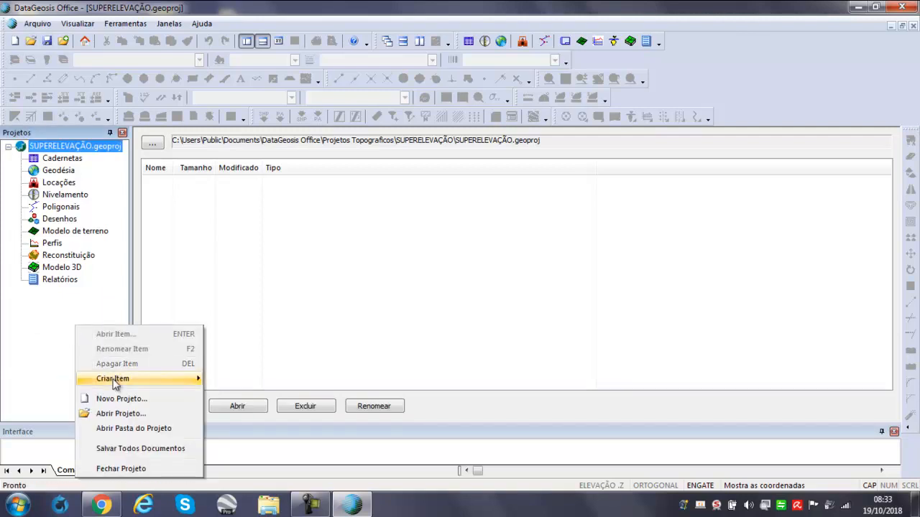
mouse_move(116, 380)
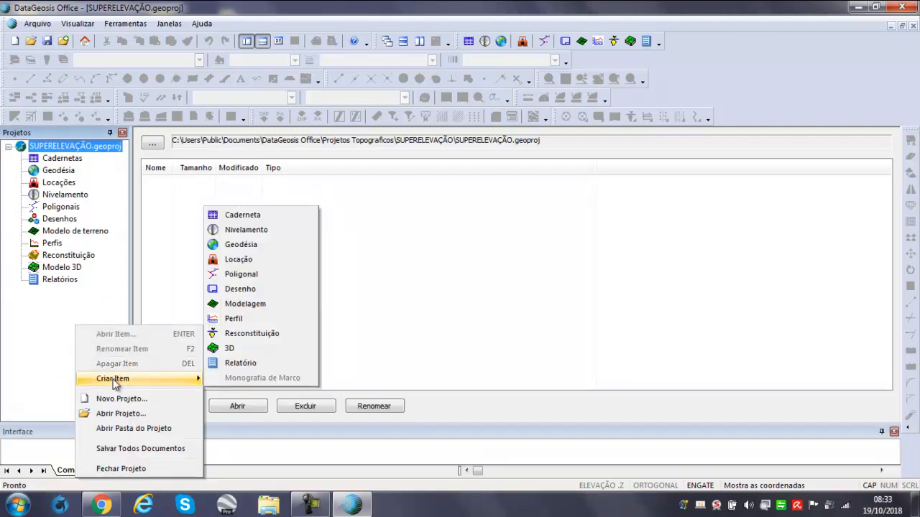
left_click(245, 290)
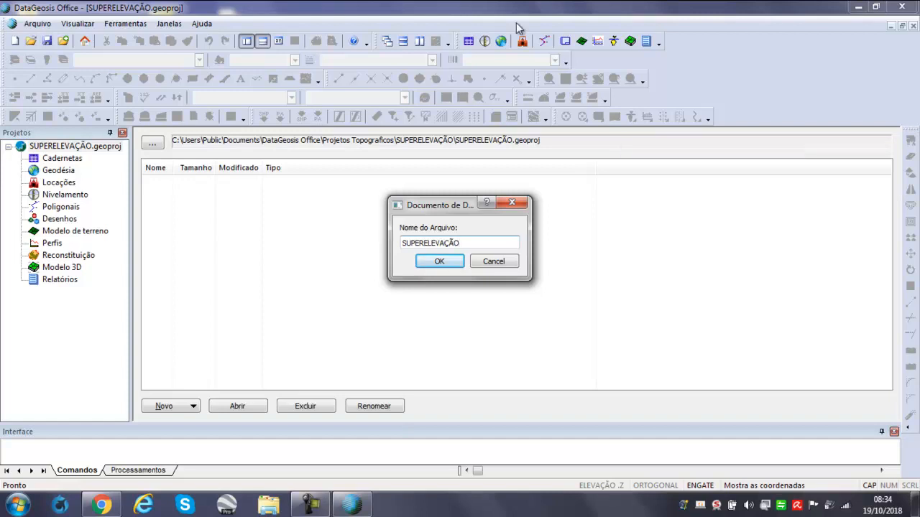
left_click(458, 261)
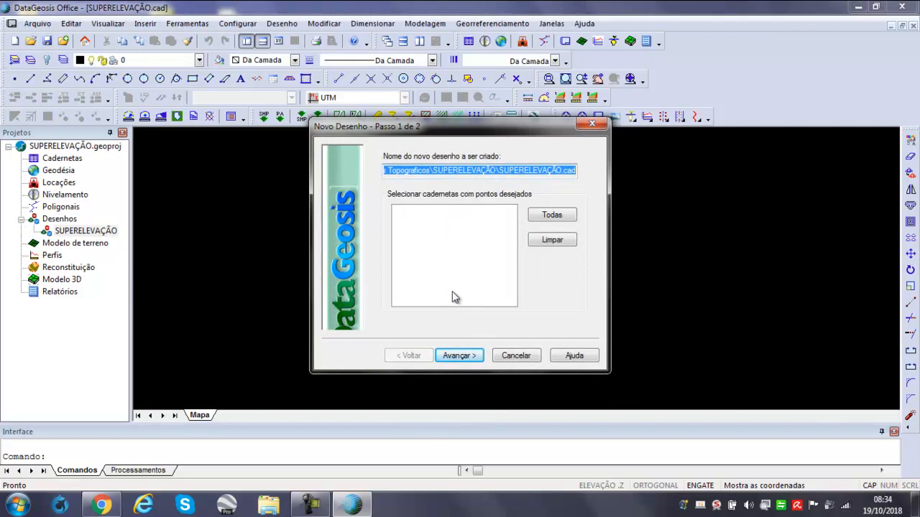
left_click(468, 355)
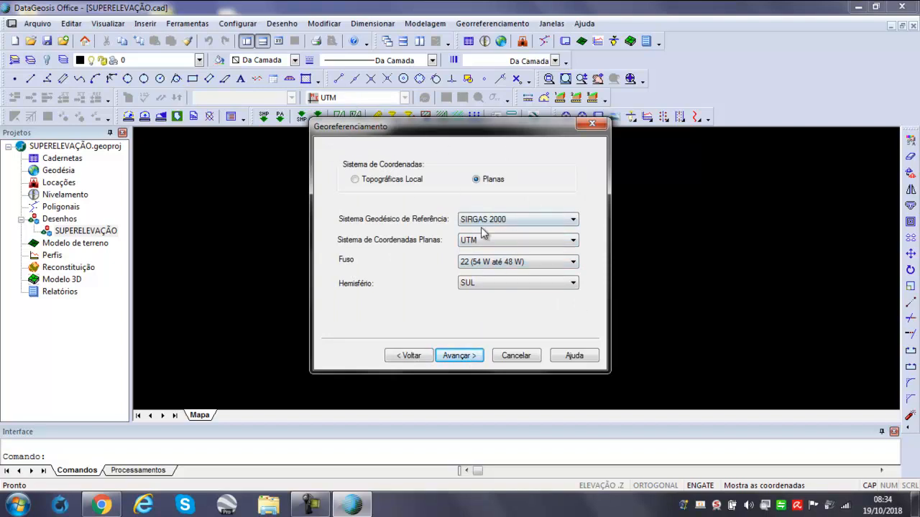
left_click(471, 356)
left_click(470, 356)
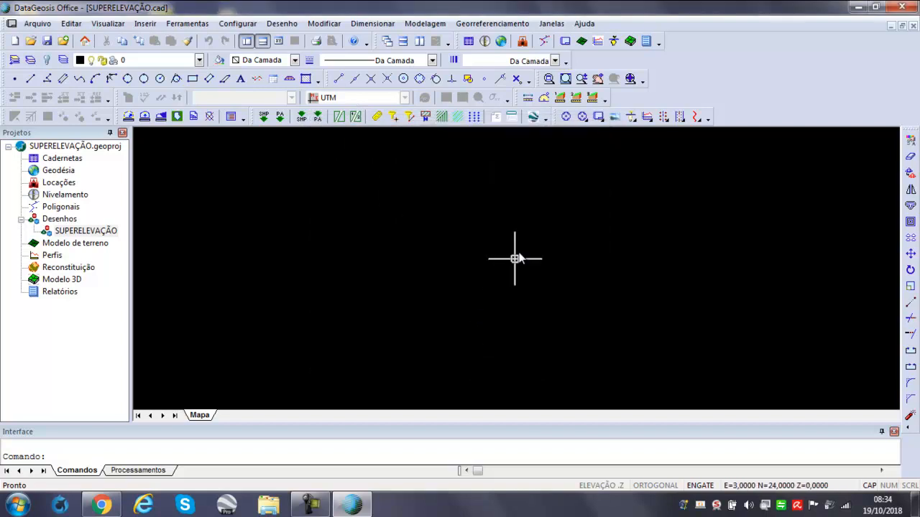
Step: Review the available georeferencing point import formats and reduce the program window to expose the desktop files
left_click(478, 24)
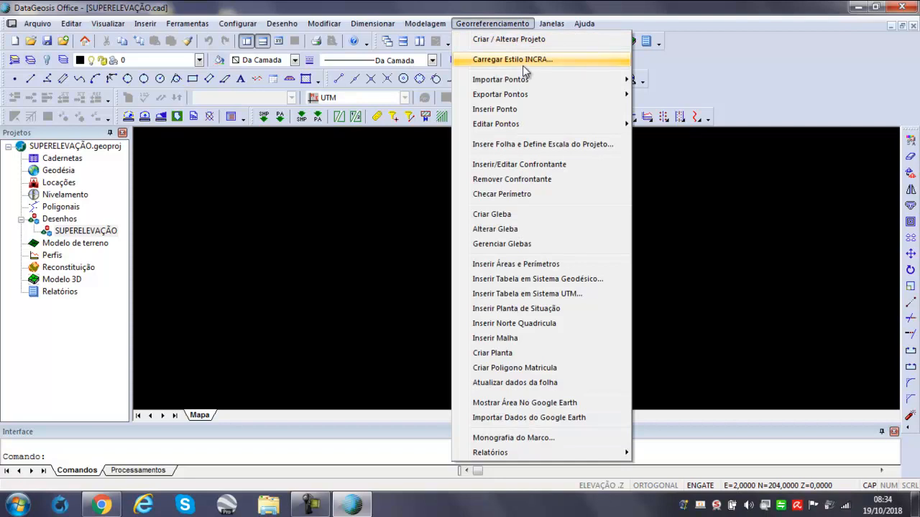
mouse_move(515, 80)
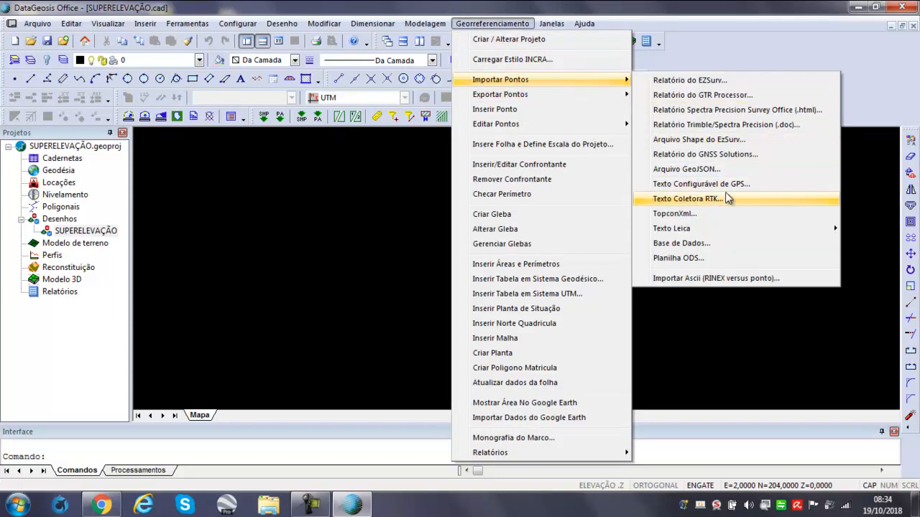
left_click(675, 214)
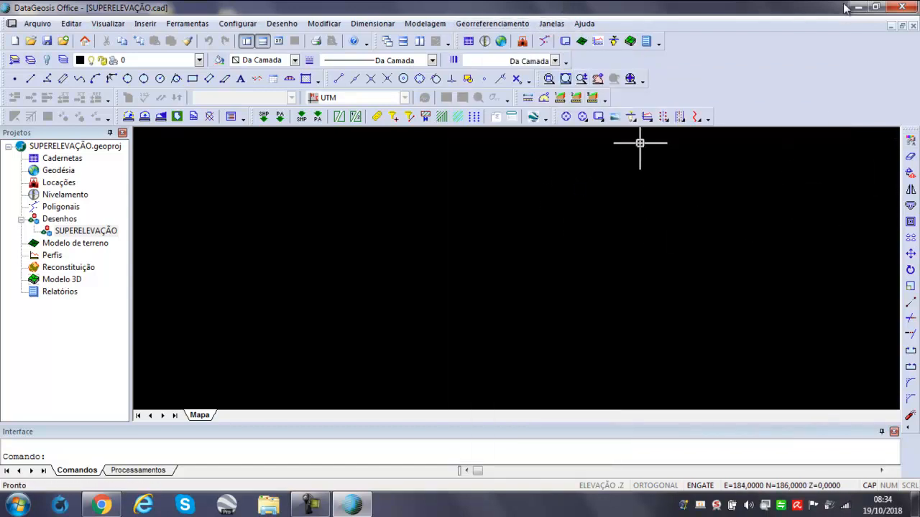
double_click(820, 8)
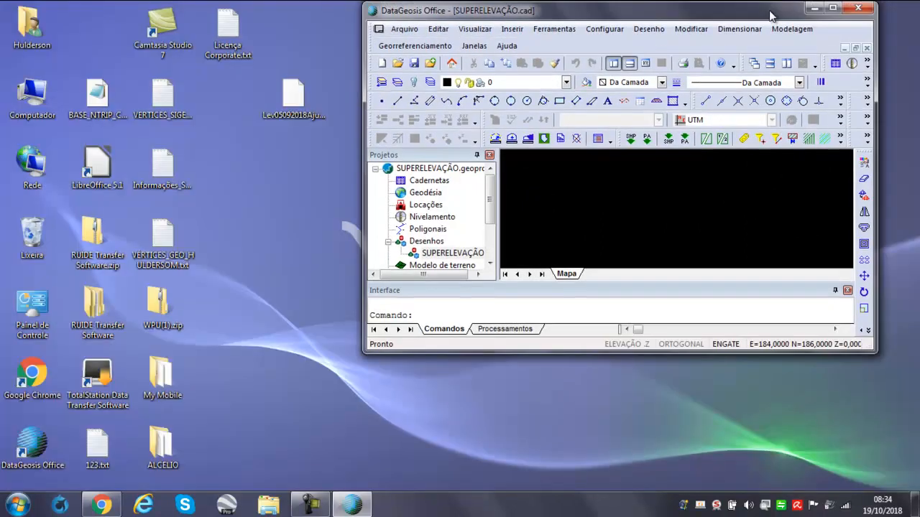
Step: Maximize the program window and try to import georeferencing points in TopconXml format
left_click(832, 8)
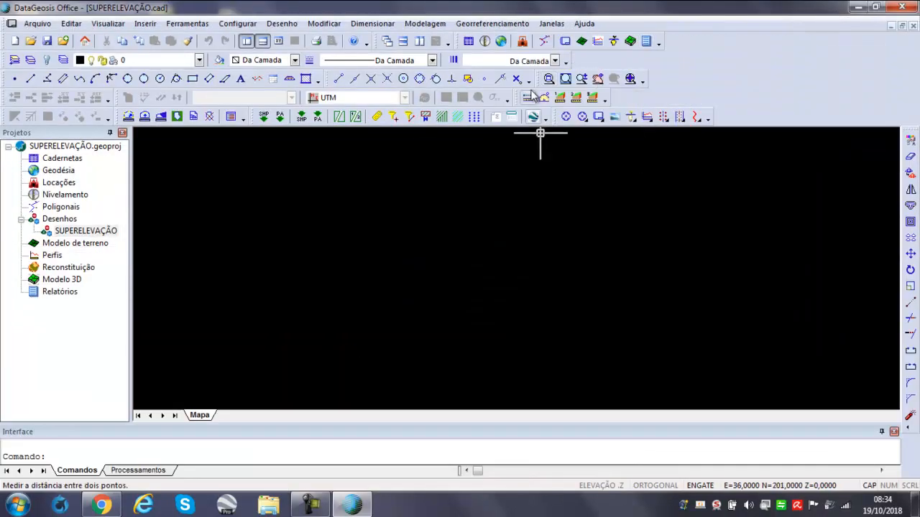
left_click(509, 25)
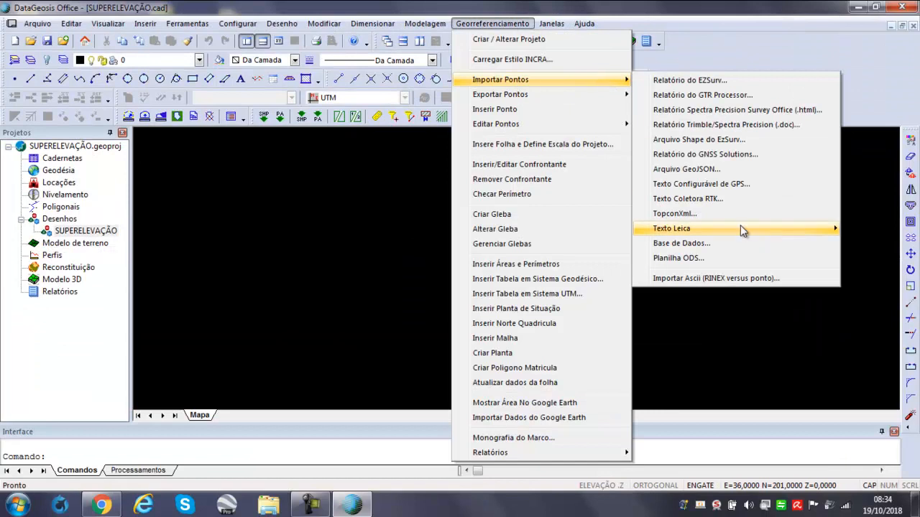
left_click(694, 213)
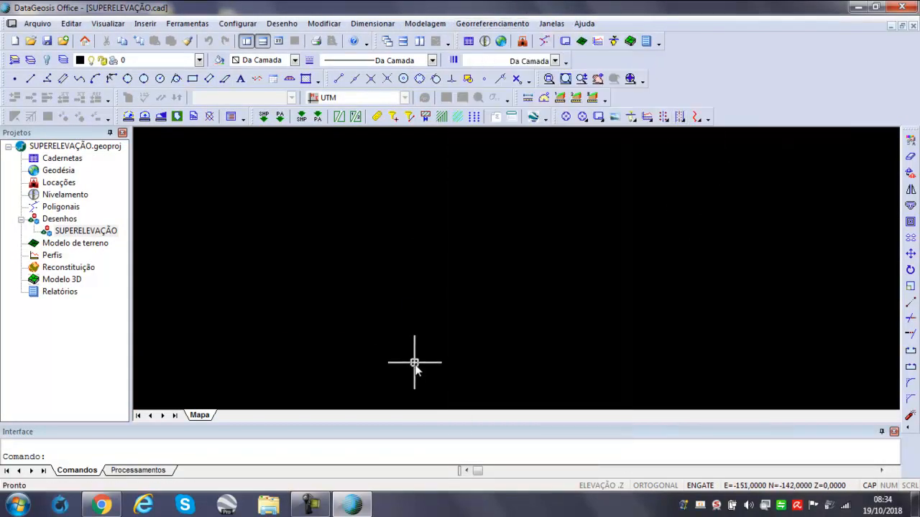
Step: Create the INCRA georeferencing project, leaving the owner data blank
left_click(512, 24)
left_click(508, 39)
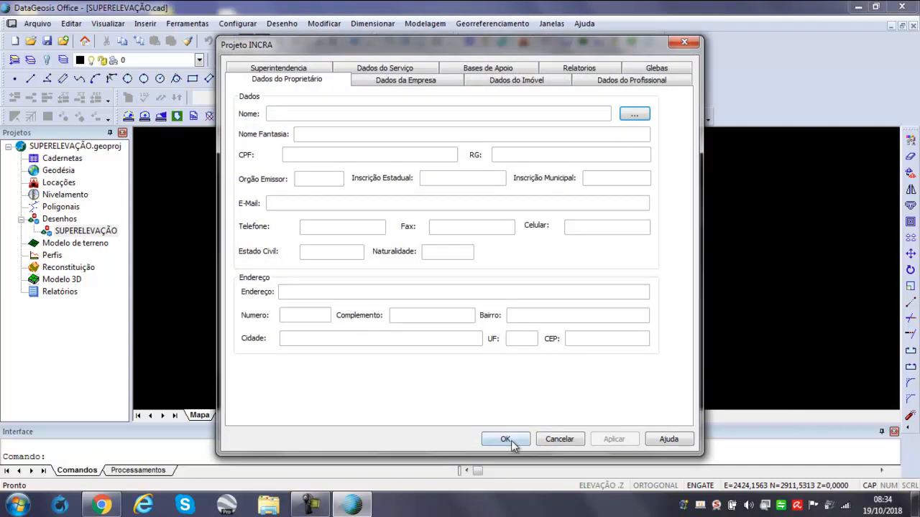
left_click(505, 440)
Step: Import the survey points in TopconXml format from Lev05092018AjustRBMC.xml in the Área de Trabalho folder
left_click(503, 23)
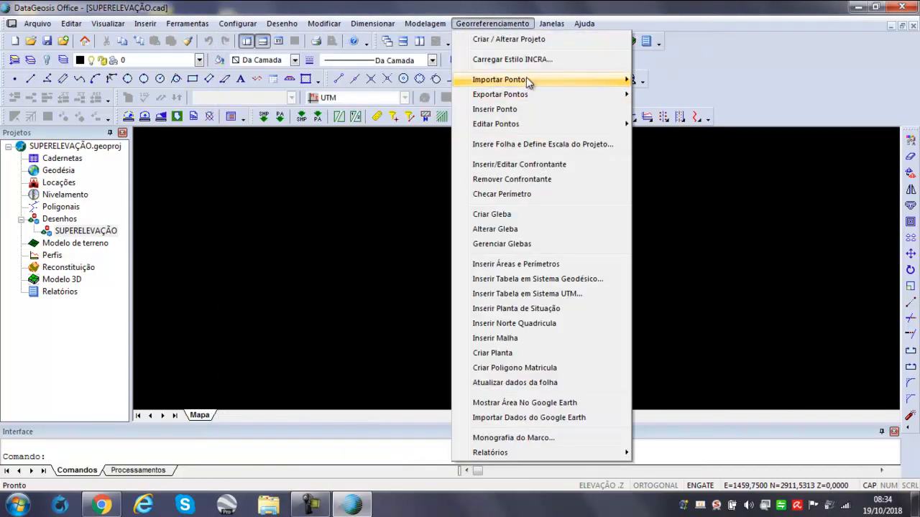
mouse_move(526, 79)
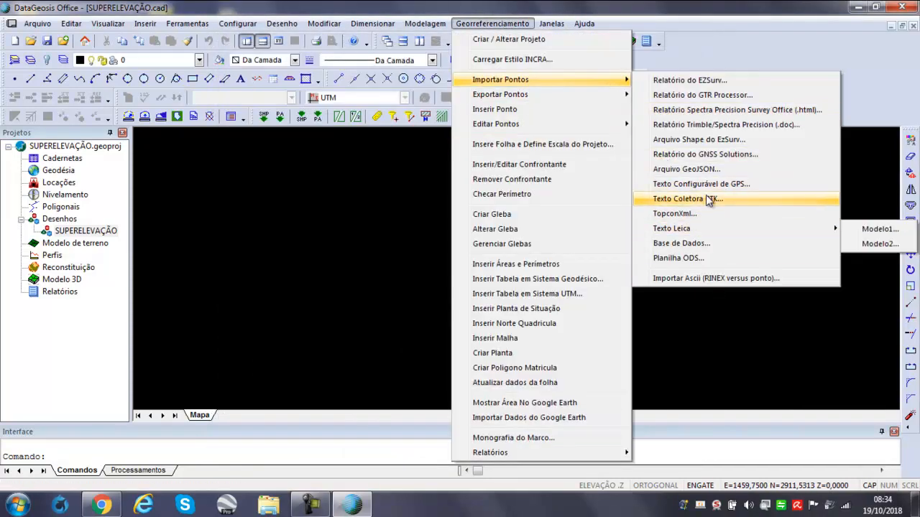
left_click(685, 215)
left_click_drag(445, 41, 569, 55)
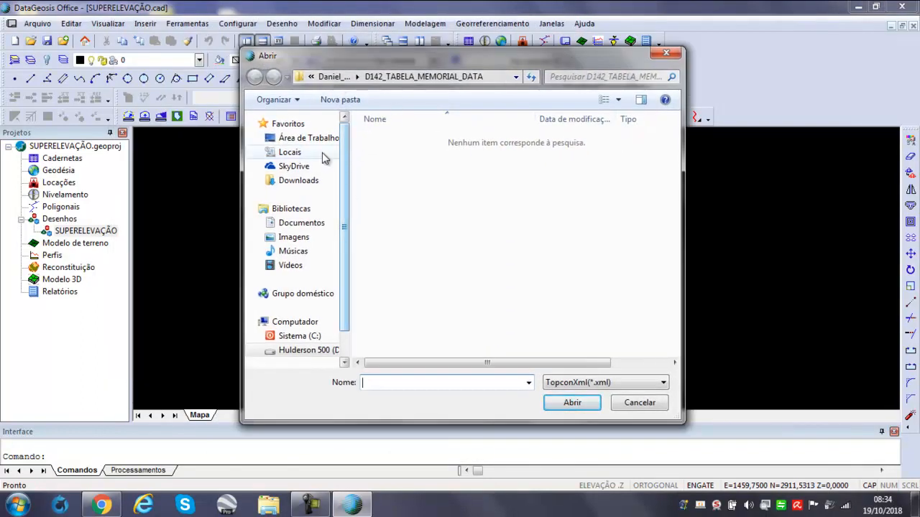
left_click(309, 137)
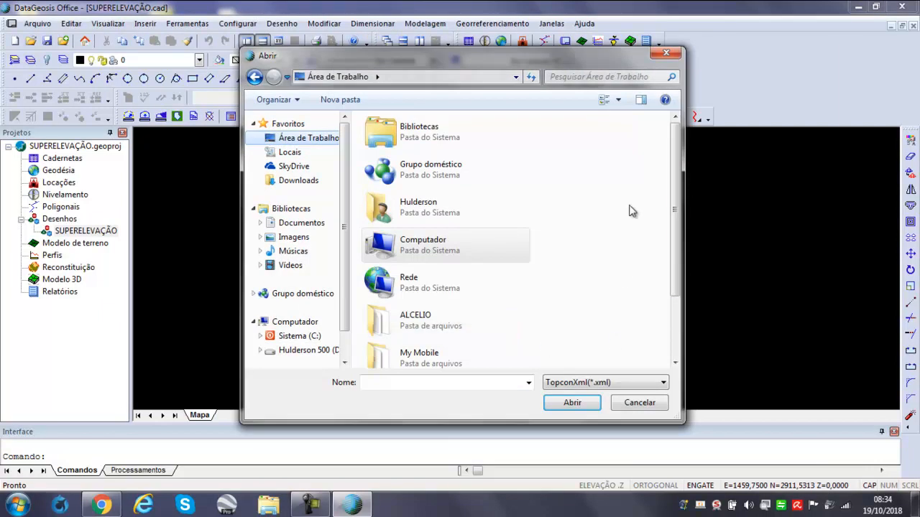
left_click_drag(676, 216, 649, 335)
left_click(460, 350)
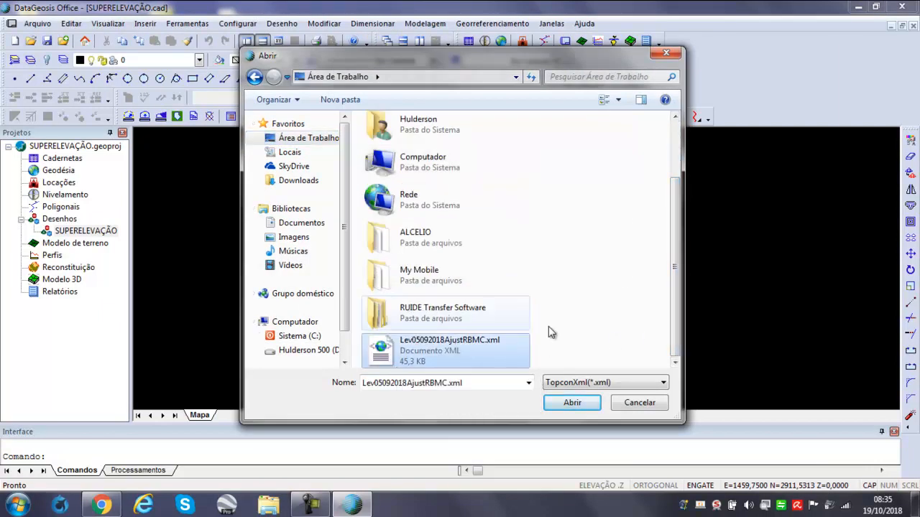
left_click(571, 403)
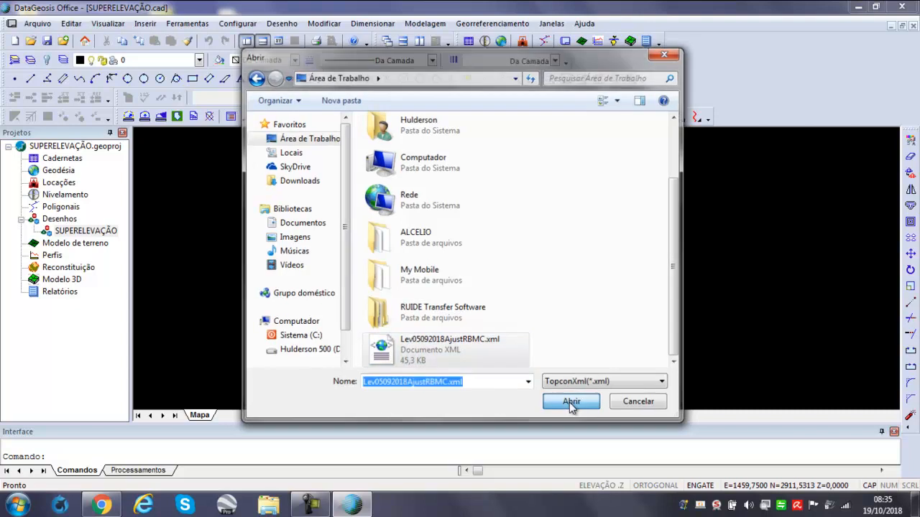
Step: Delete the isolated imported point whose label ends in 0905k from the drawing
scroll(531, 189, "down", 5)
scroll(491, 215, "up", 6)
scroll(499, 189, "down", 2)
scroll(481, 213, "up", 1)
scroll(475, 164, "up", 5)
scroll(480, 176, "down", 3)
scroll(482, 179, "up", 5)
scroll(506, 185, "down", 2)
left_click(450, 168)
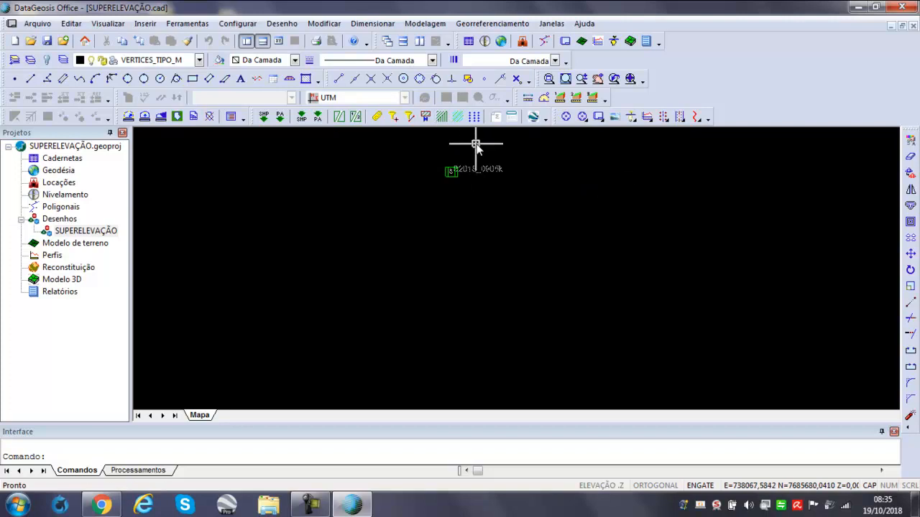
key("Delete")
scroll(532, 192, "down", 4)
scroll(353, 240, "up", 5)
scroll(355, 189, "up", 2)
scroll(661, 206, "down", 6)
scroll(568, 201, "down", 1)
key("Escape")
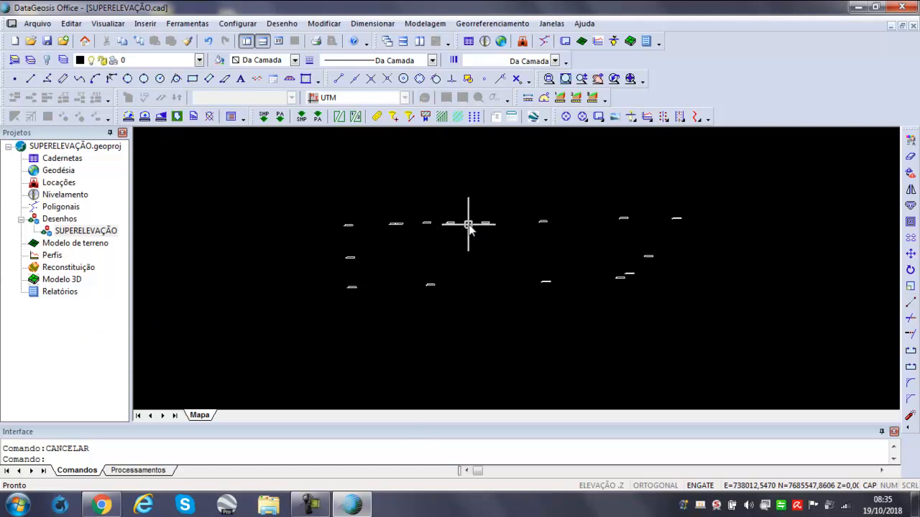
Step: Make PERIMETRO the current layer
scroll(411, 237, "up", 1)
left_click(199, 60)
left_click(142, 221)
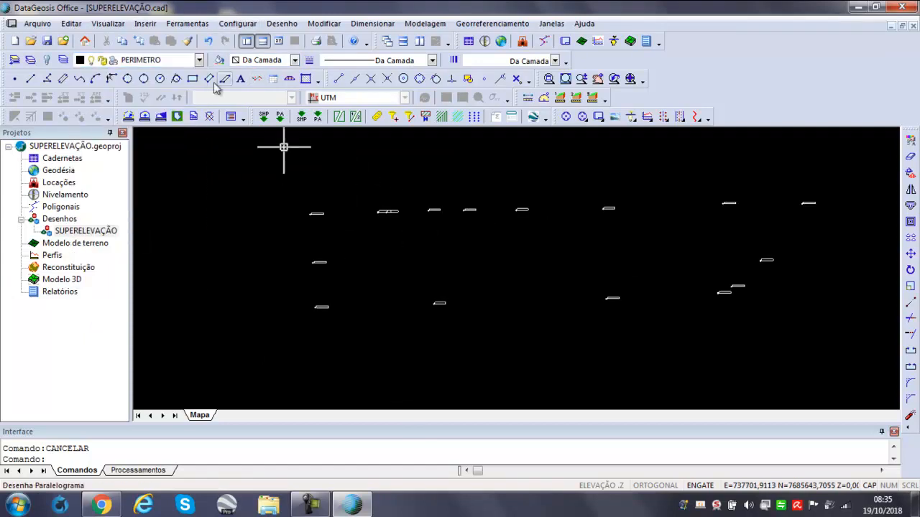
left_click(277, 23)
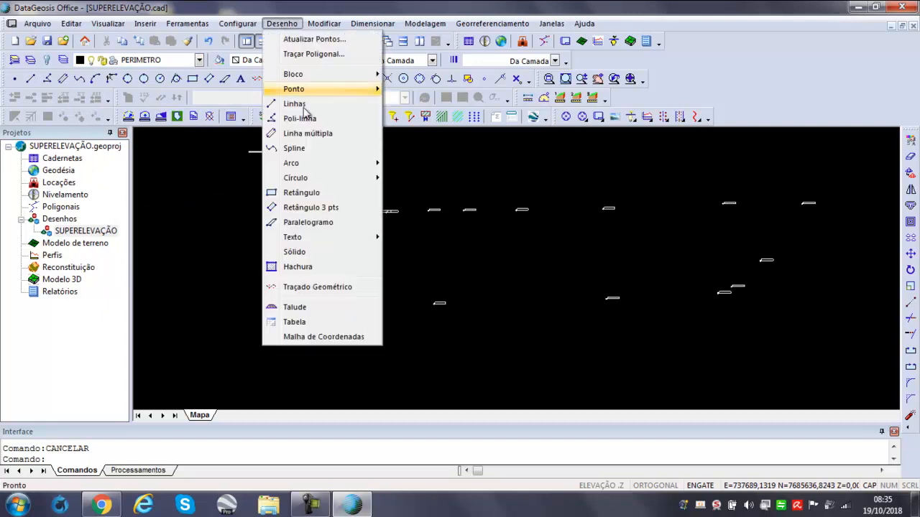
left_click(317, 132)
key("Escape")
Step: Start a polyline and restrict object snapping to the Ponto type only
left_click(292, 26)
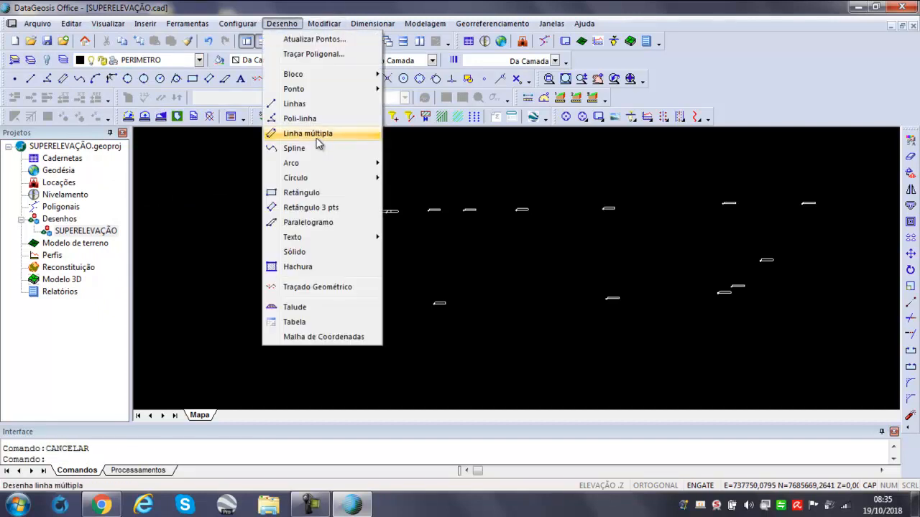
left_click(305, 119)
scroll(308, 209, "up", 4)
left_click(237, 23)
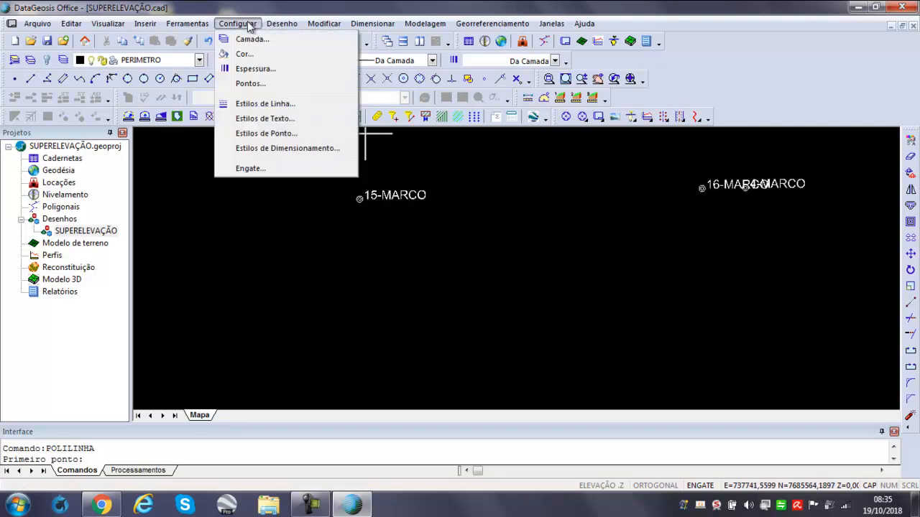
left_click(270, 169)
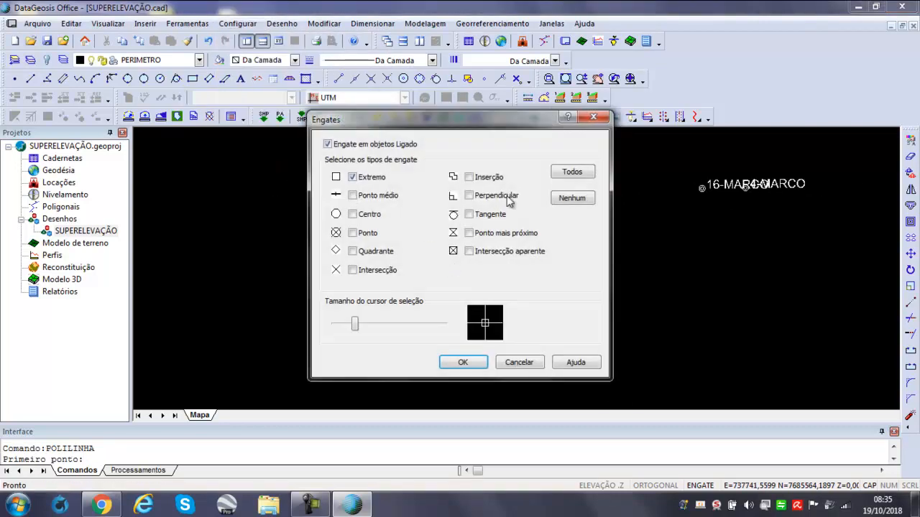
left_click(578, 197)
left_click(367, 233)
left_click(457, 360)
Step: Draw the first stretch of the perimeter polyline through points 15-MARCO, 16-MARCO, 4-MARCO and 8-MARCO
left_click(389, 193)
scroll(408, 194, "down", 4)
scroll(483, 197, "up", 3)
scroll(431, 191, "up", 3)
left_click(449, 205)
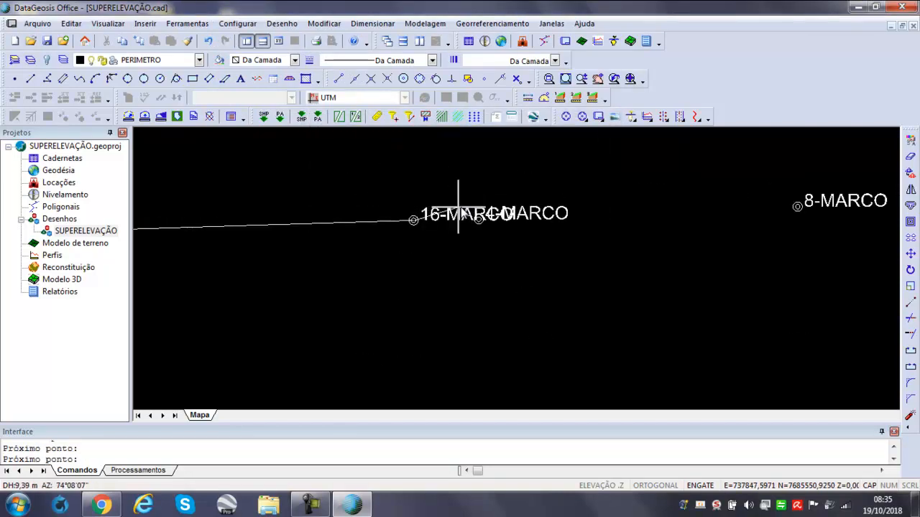
left_click(500, 216)
left_click(797, 204)
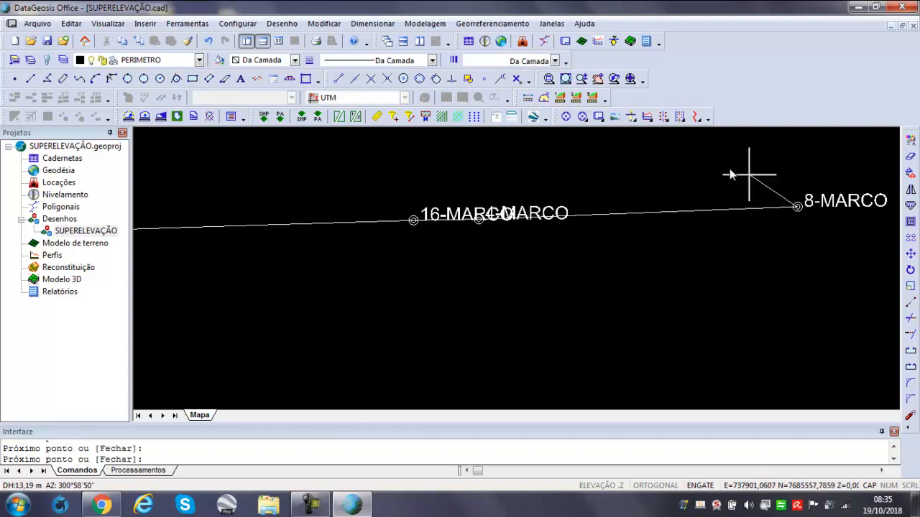
Step: Continue the polyline through the remaining northern boundary points to the northeast corner, 19-MARCO
scroll(633, 150, "down", 5)
left_click(678, 156)
left_click(731, 156)
left_click(821, 155)
scroll(644, 154, "down", 4)
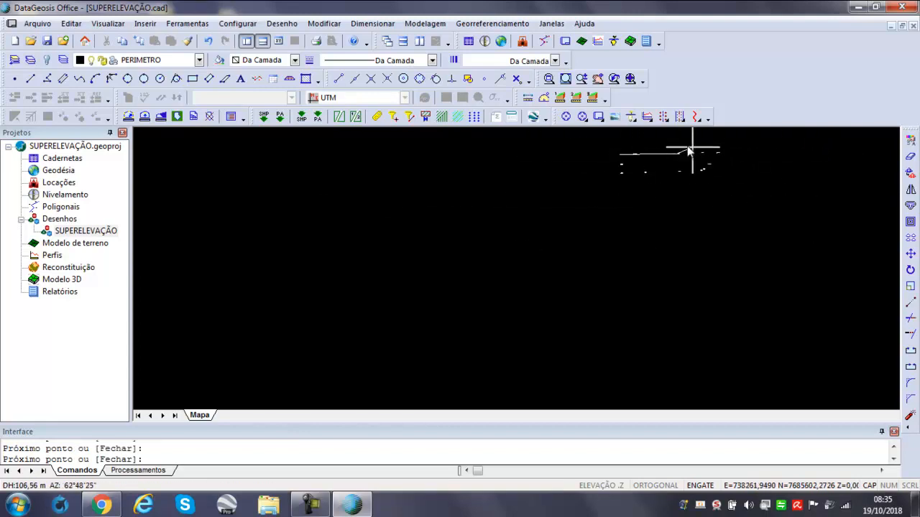
scroll(708, 162, "up", 2)
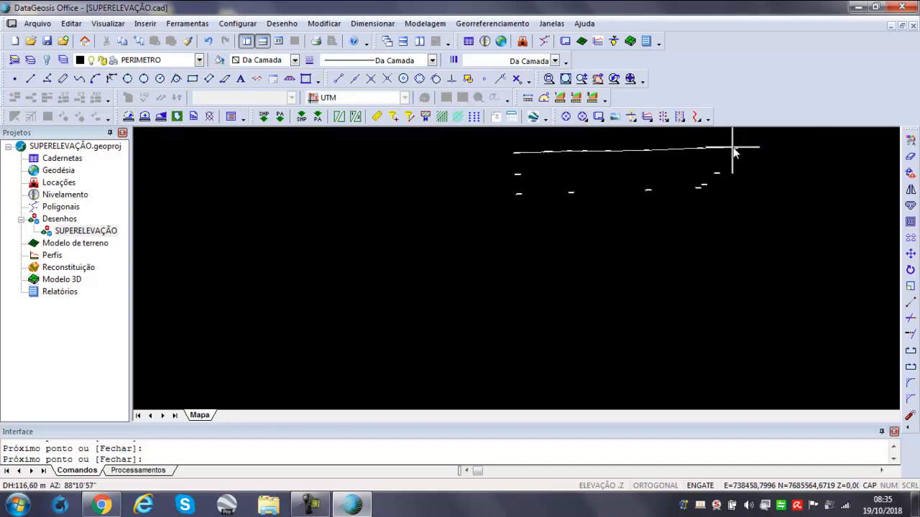
left_click(733, 150)
Step: Trace the eastern and southern boundary points to the southwest corner and close the perimeter polyline
scroll(717, 182, "up", 2)
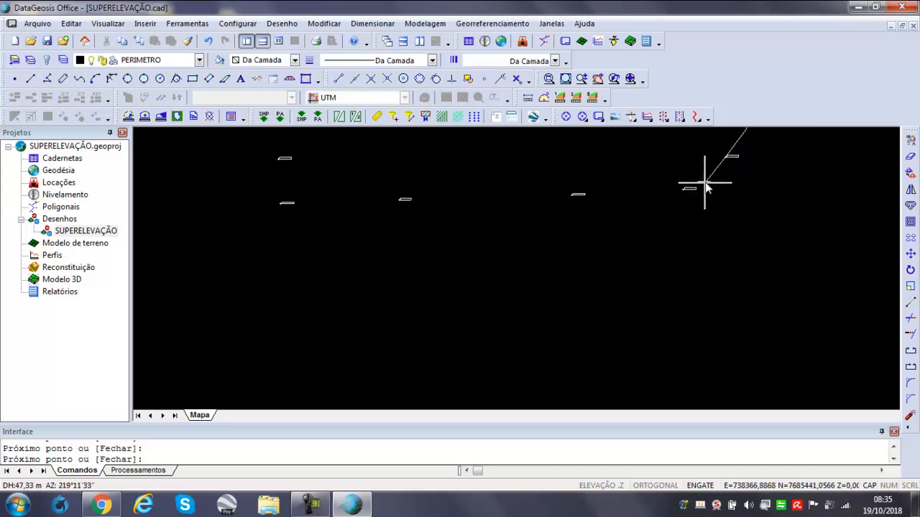
left_click(685, 190)
left_click(576, 194)
left_click(398, 199)
left_click(288, 202)
scroll(393, 192, "down", 4)
scroll(382, 191, "up", 3)
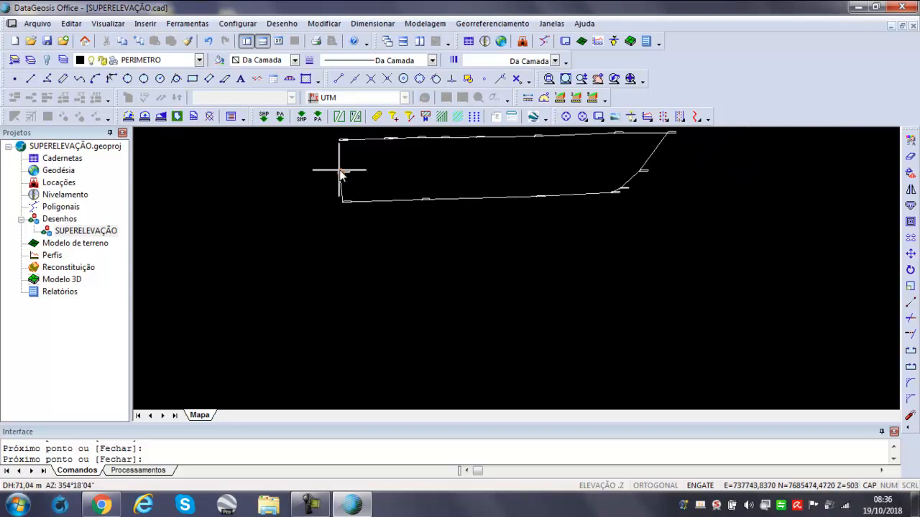
type("F")
key("Return")
key("Escape")
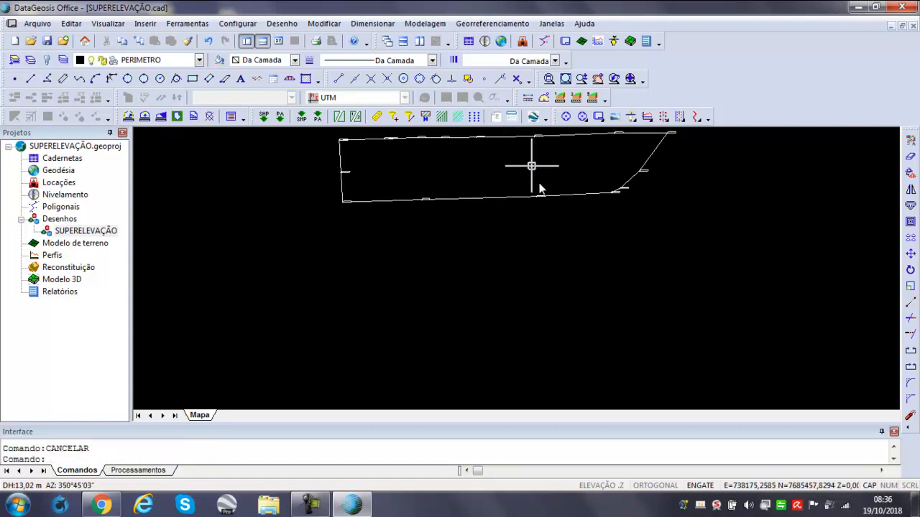
Step: Start a new terrain model named MDT_PRIMITIVO that takes its points from all layers
scroll(553, 176, "down", 1)
scroll(522, 167, "up", 1)
middle_click(523, 166)
middle_click(523, 166)
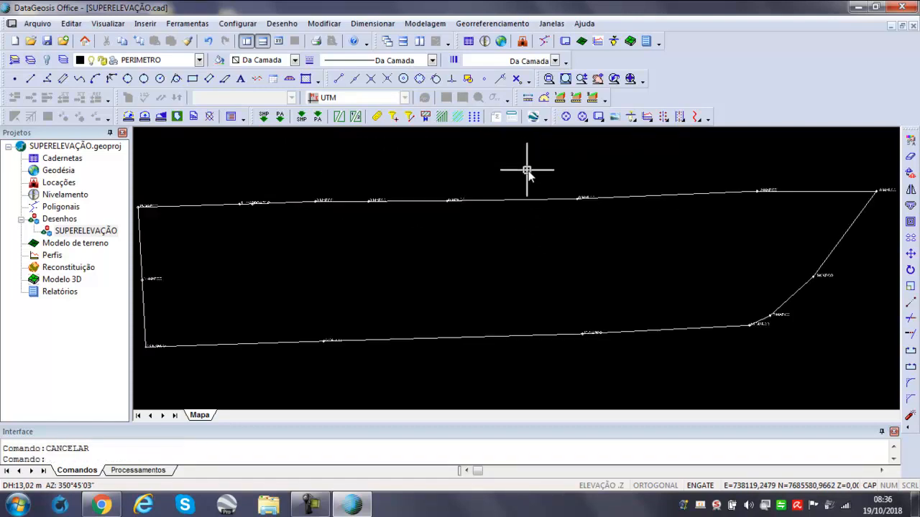
left_click(425, 23)
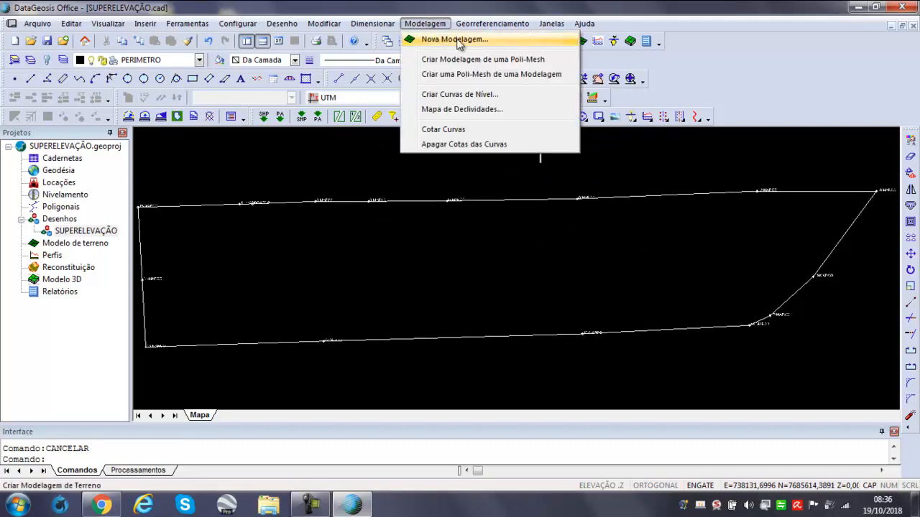
left_click(456, 40)
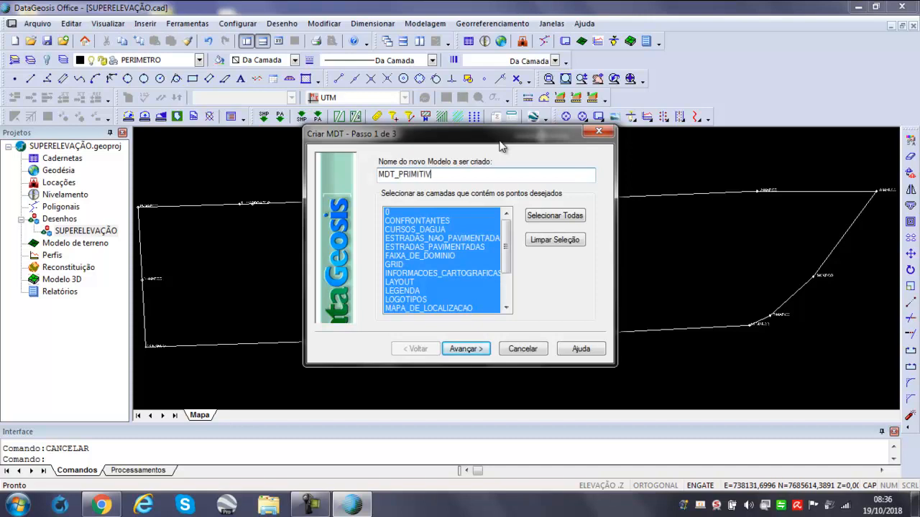
left_click(466, 350)
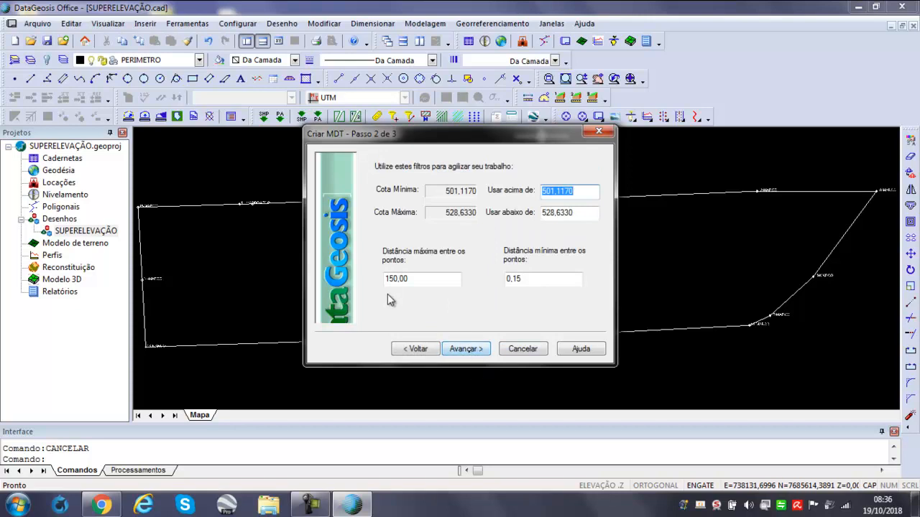
Step: Accept the default elevation and distance filters and generate the model with PERIMETRO as the boundary line layer
left_click(464, 350)
left_click(525, 230)
scroll(522, 187, "down", 3)
scroll(522, 183, "up", 2)
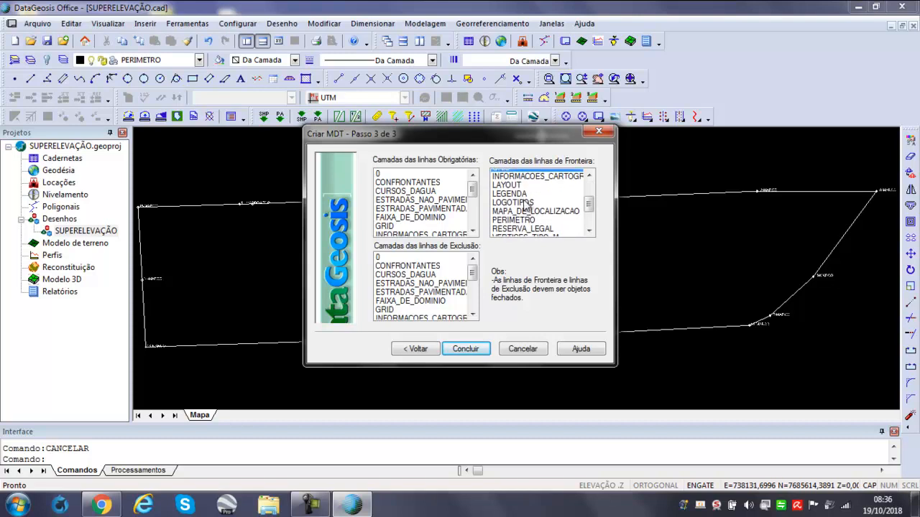
scroll(532, 194, "down", 3)
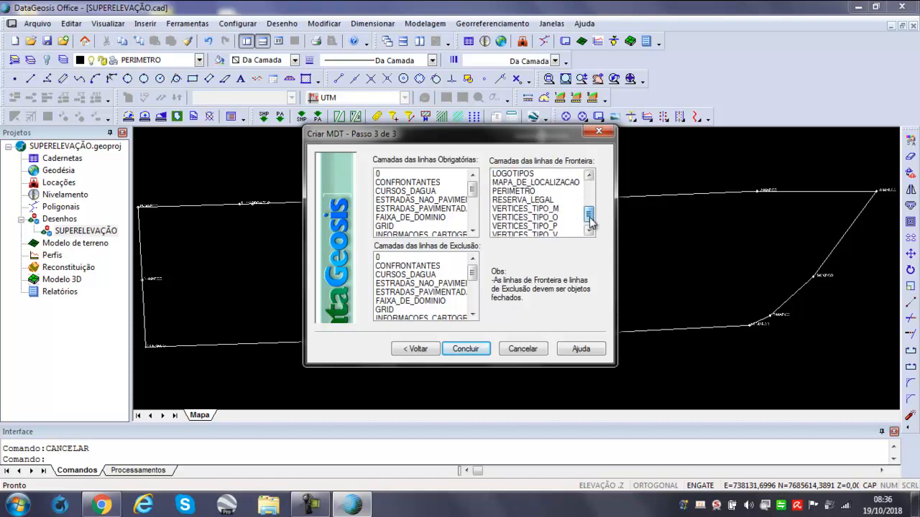
left_click(528, 191)
left_click(465, 349)
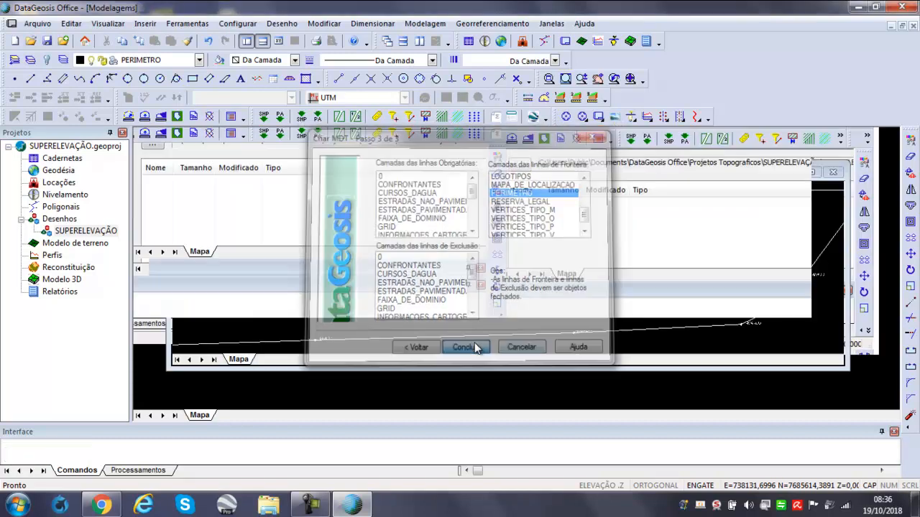
Step: Set the contour interval of the MDT_PRIMITIVO terrain model to 1 in the modelling settings
scroll(209, 249, "up", 1)
scroll(230, 240, "down", 4)
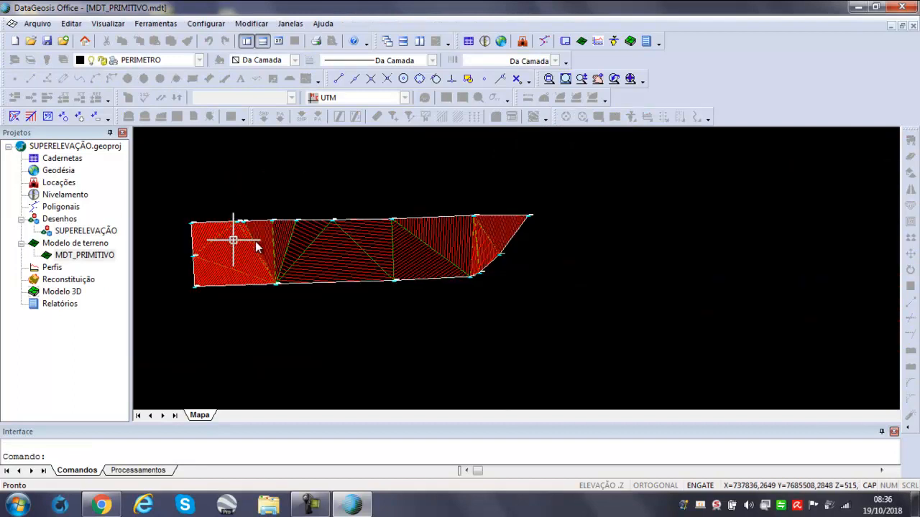
scroll(241, 239, "up", 1)
scroll(431, 230, "up", 5)
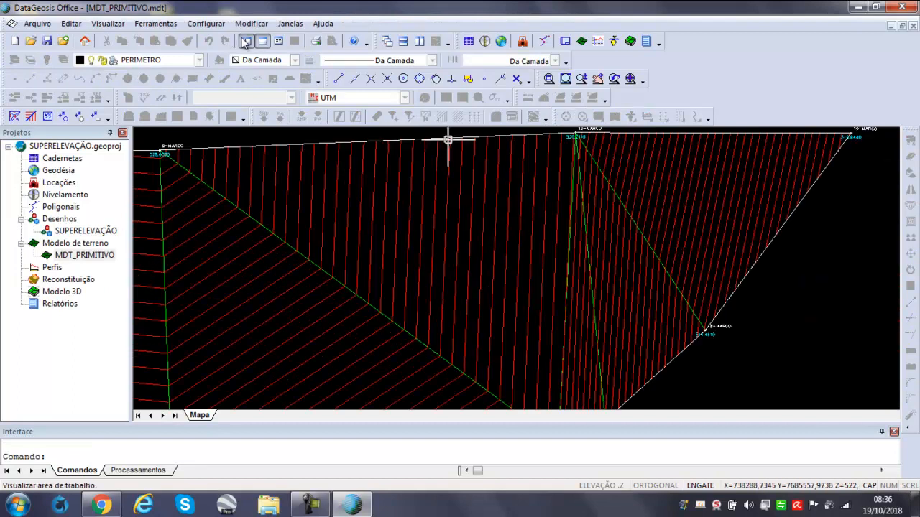
left_click(205, 24)
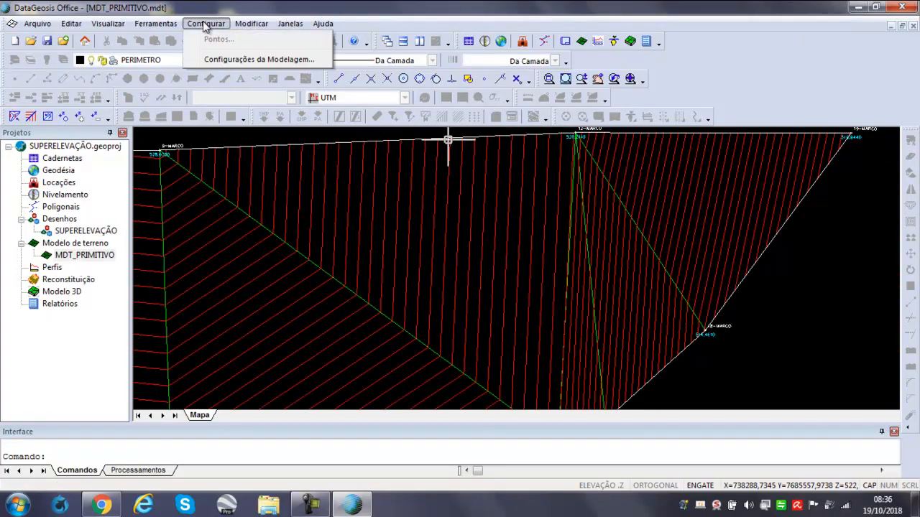
left_click(230, 57)
left_click_drag(430, 288, 381, 289)
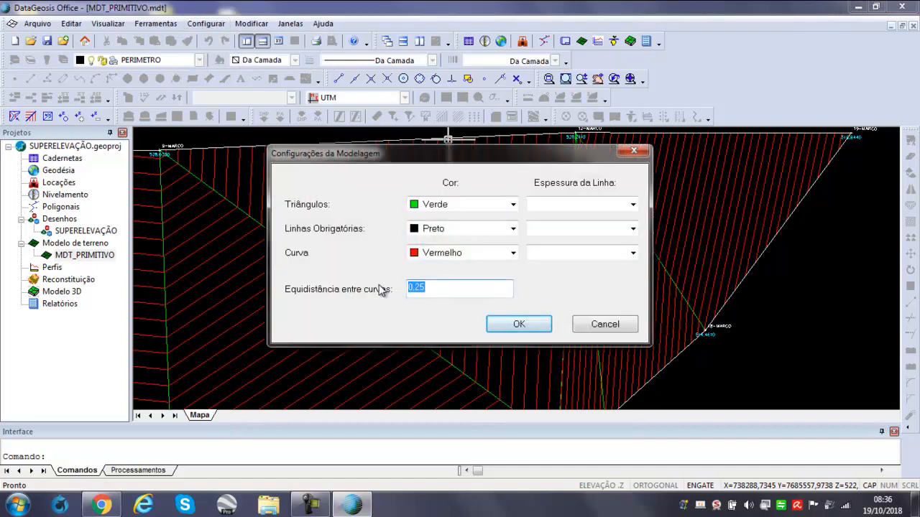
type("1")
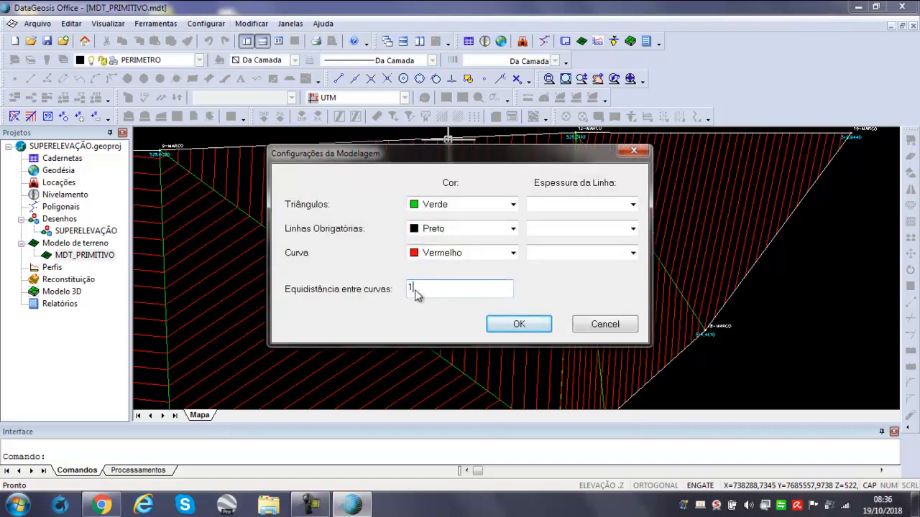
left_click(521, 324)
scroll(834, 243, "down", 2)
scroll(652, 235, "up", 1)
scroll(489, 242, "up", 1)
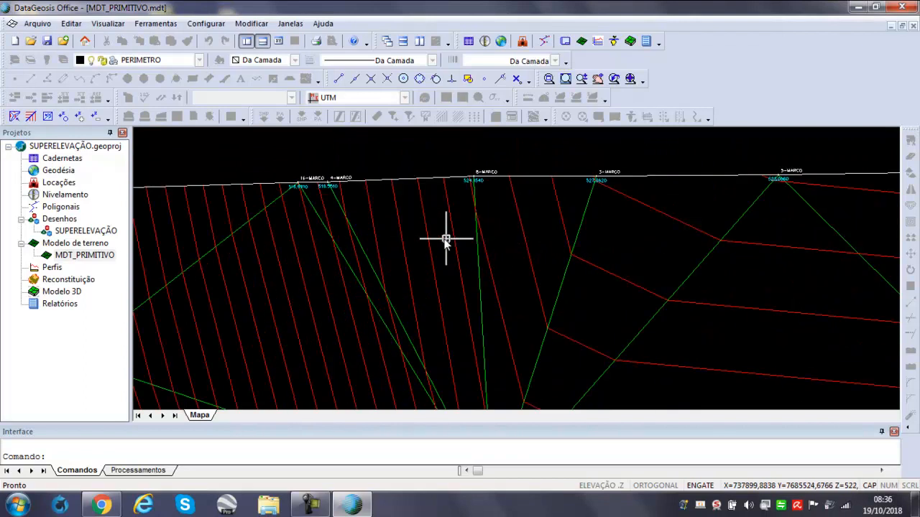
scroll(435, 240, "down", 1)
scroll(406, 253, "down", 2)
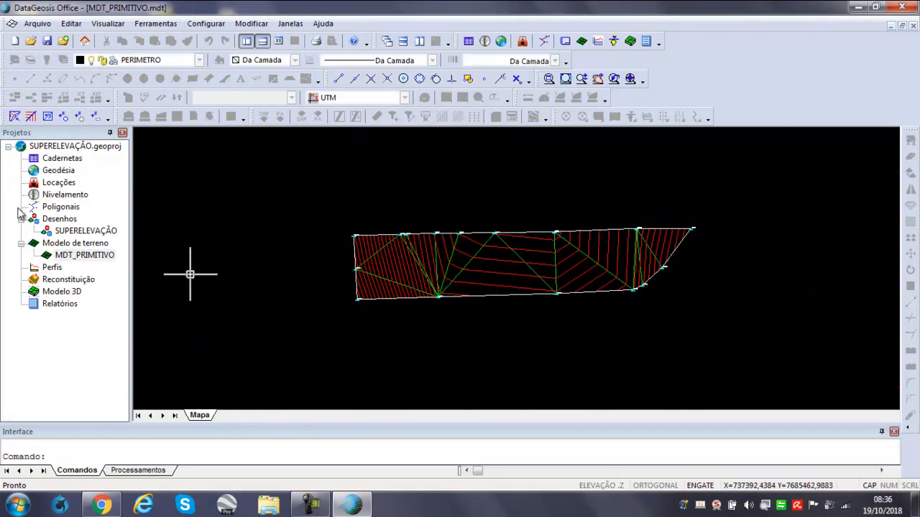
Step: Return to the SUPERELEVAÇÃO drawing and begin a geometric alignment (Traçado Geométrico) at the boundary point just west of 17-MARCO
double_click(76, 231)
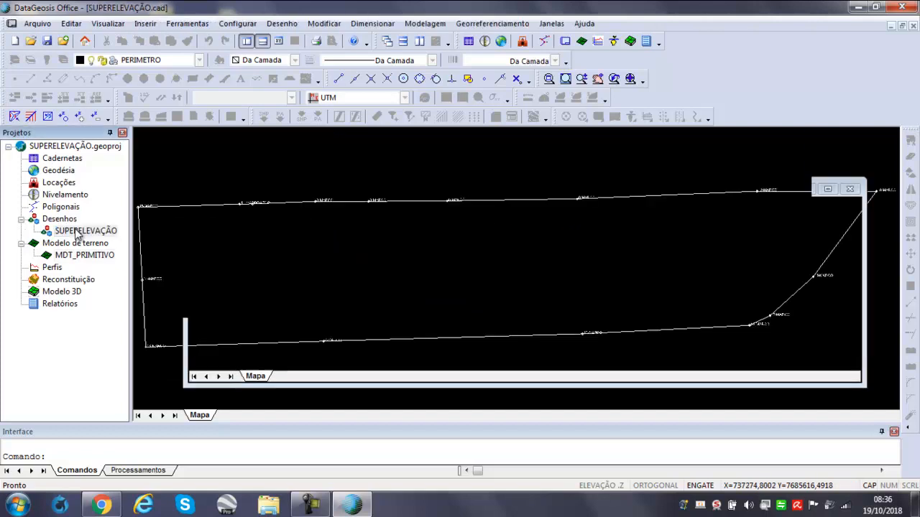
scroll(647, 273, "down", 3)
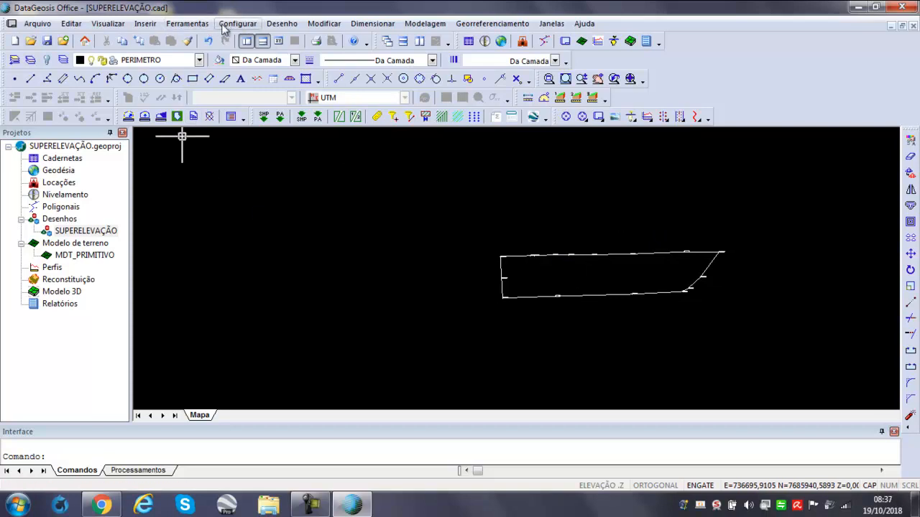
left_click(285, 23)
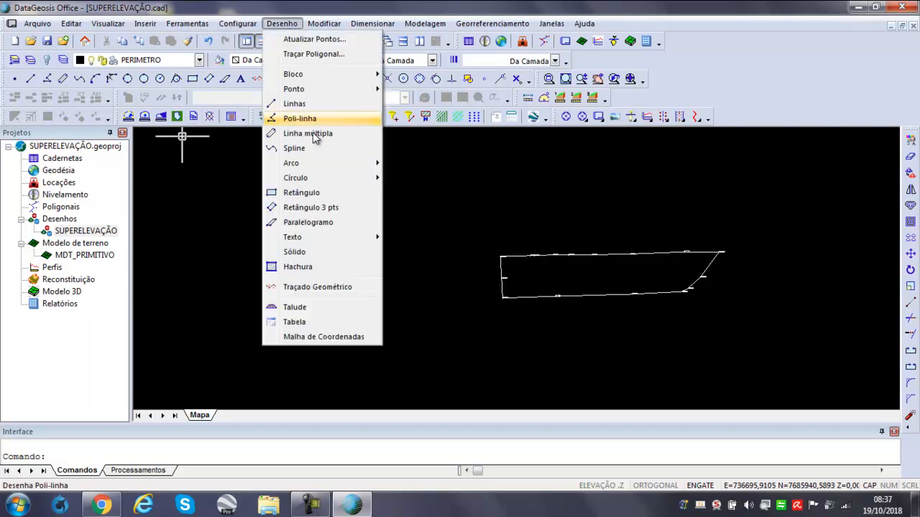
left_click(334, 289)
scroll(534, 266, "up", 3)
scroll(610, 263, "down", 5)
scroll(605, 275, "up", 5)
scroll(605, 275, "up", 3)
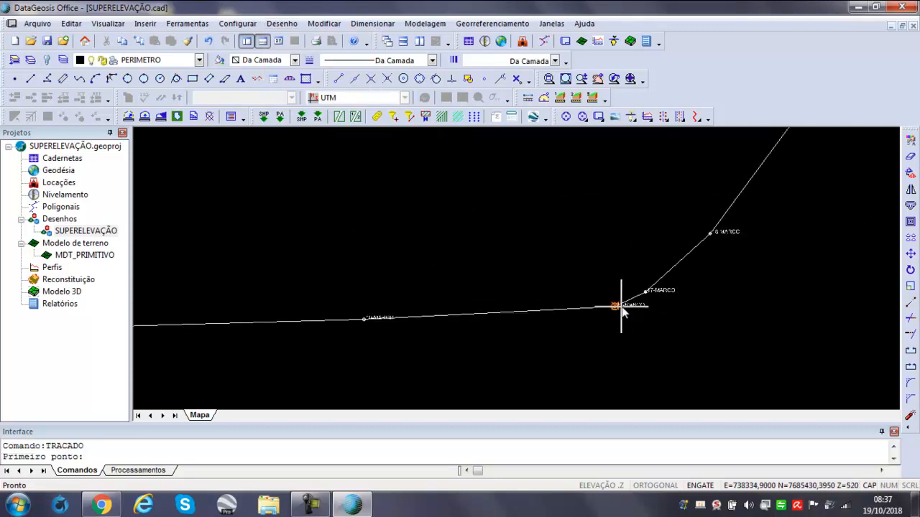
left_click(615, 308)
Step: Lay out four more alignment vertices zigzagging west across the parcel to near its southwest corner, and finish the alignment
scroll(610, 303, "down", 3)
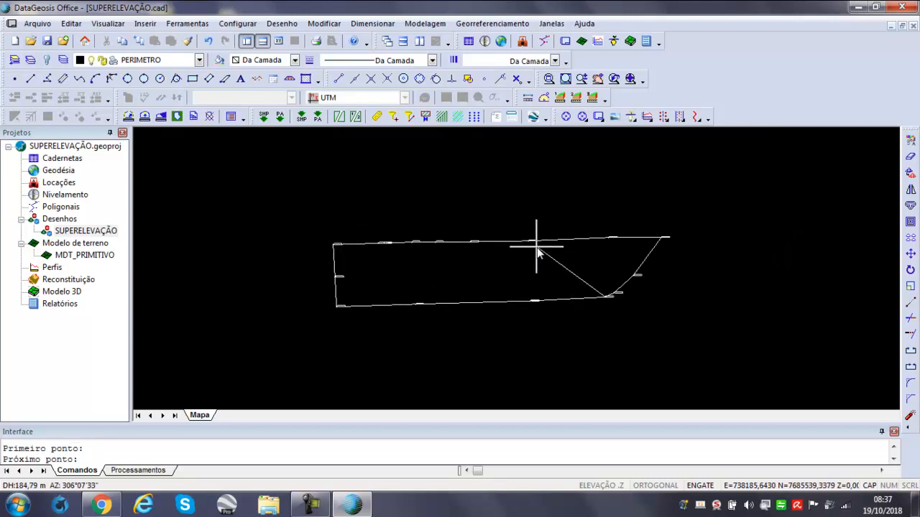
left_click(539, 266)
left_click(457, 292)
left_click(405, 262)
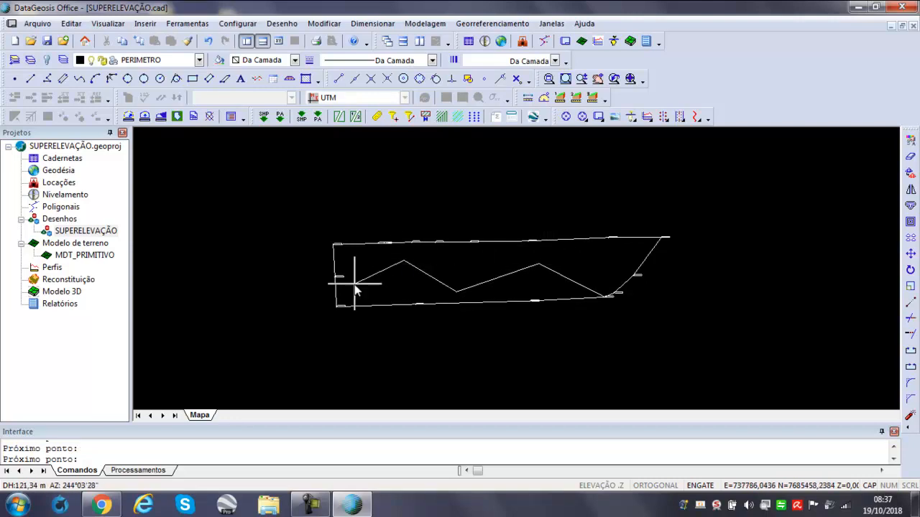
left_click(342, 300)
key("Escape")
Step: Open the geometric alignment for PIH editing and select its western peak vertex, PIH 3
scroll(506, 259, "up", 5)
scroll(506, 259, "down", 3)
scroll(506, 258, "down", 1)
left_click(195, 27)
left_click(195, 29)
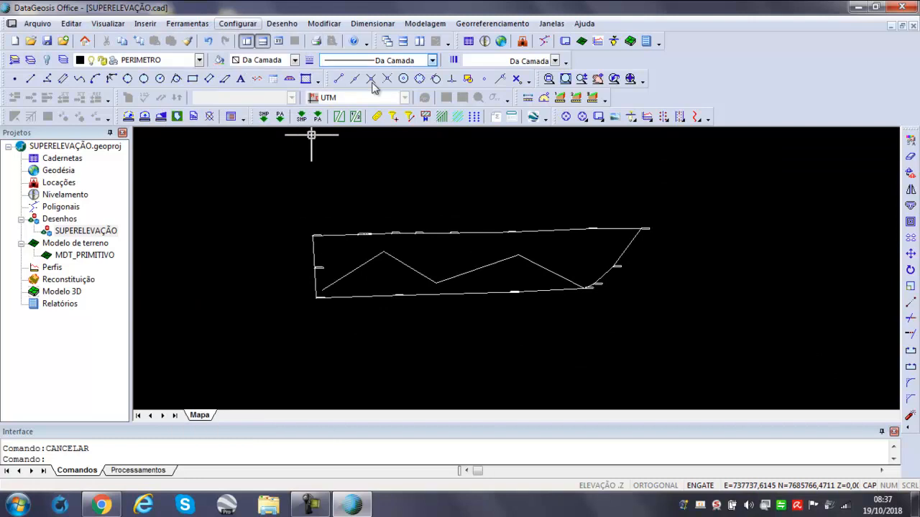
left_click(519, 259)
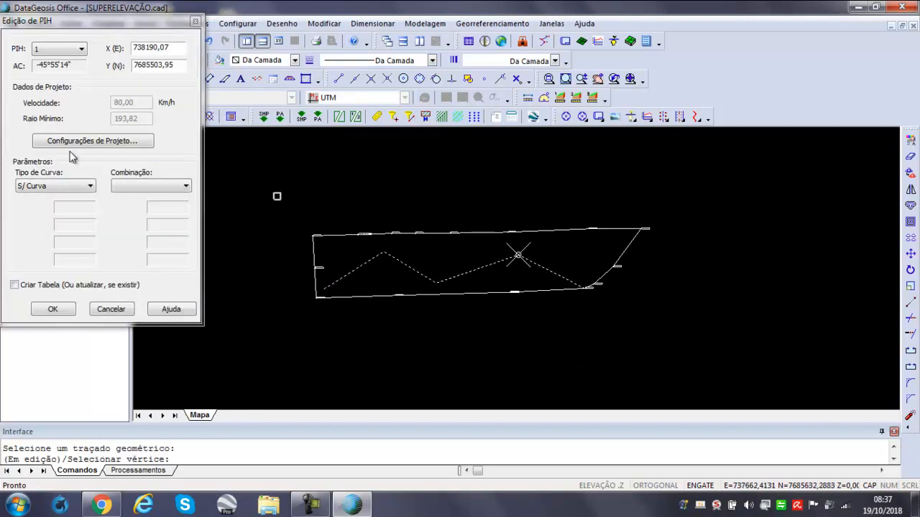
left_click(387, 253)
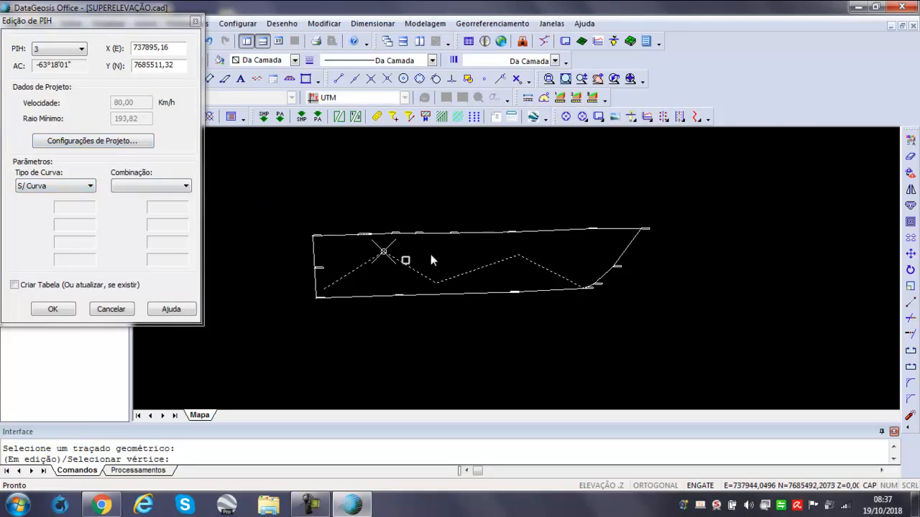
Step: Set the maximum superelevation to 12% in the alignment's project data
left_click(105, 145)
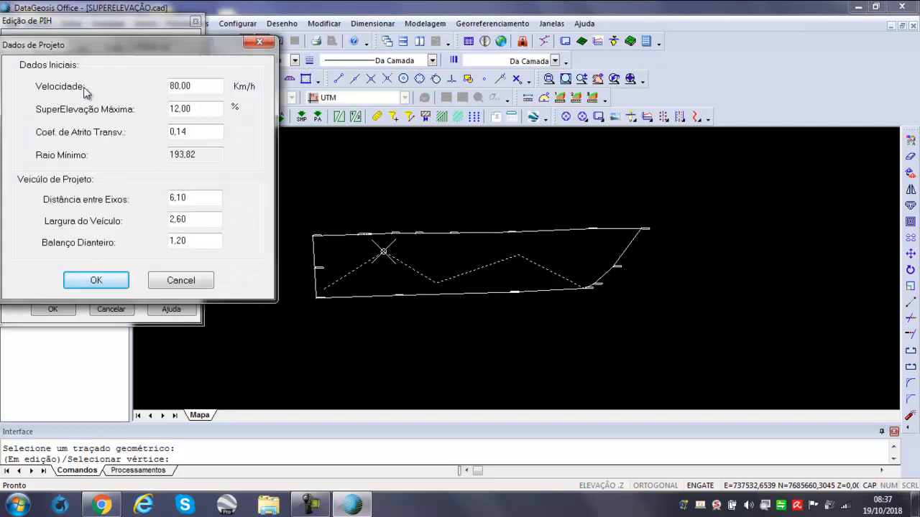
left_click_drag(193, 111, 175, 115)
left_click_drag(222, 48, 294, 45)
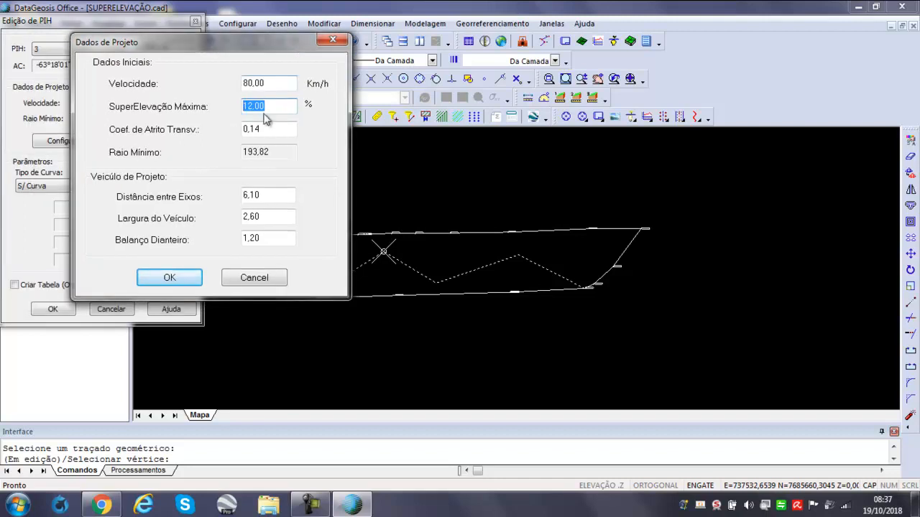
type("12")
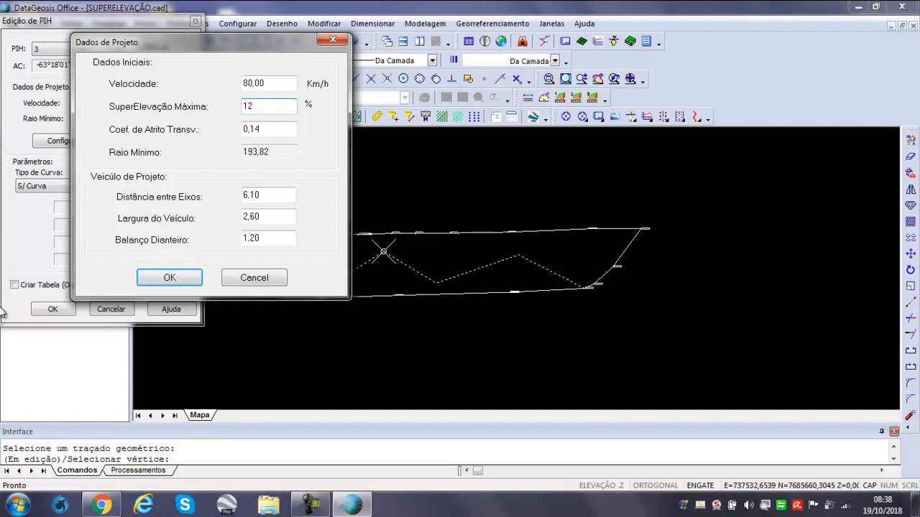
left_click(176, 280)
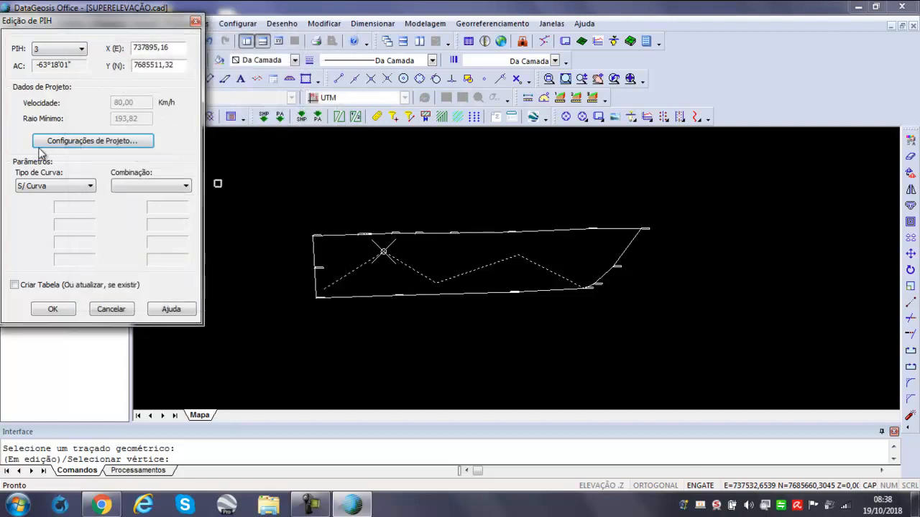
Step: Give PIH 3 a Transição curve with a length (L) of 40 and a radius of 200
left_click(60, 187)
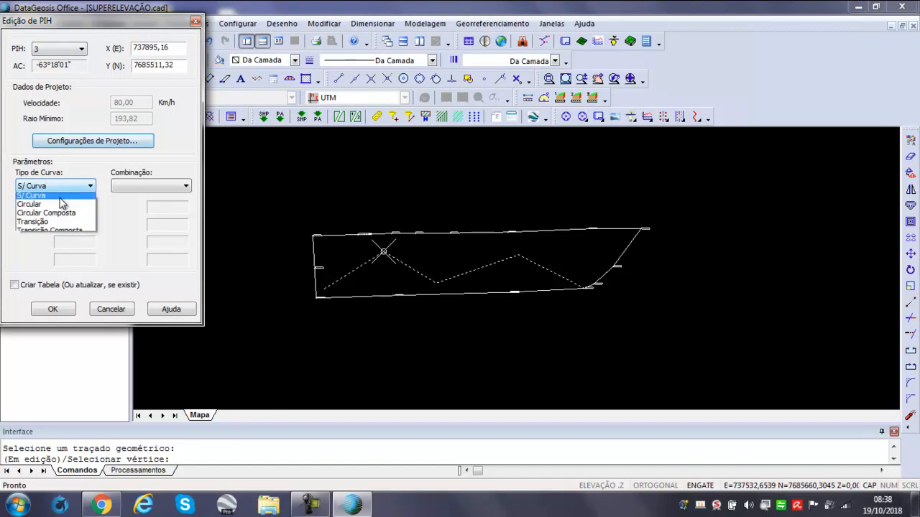
left_click(61, 224)
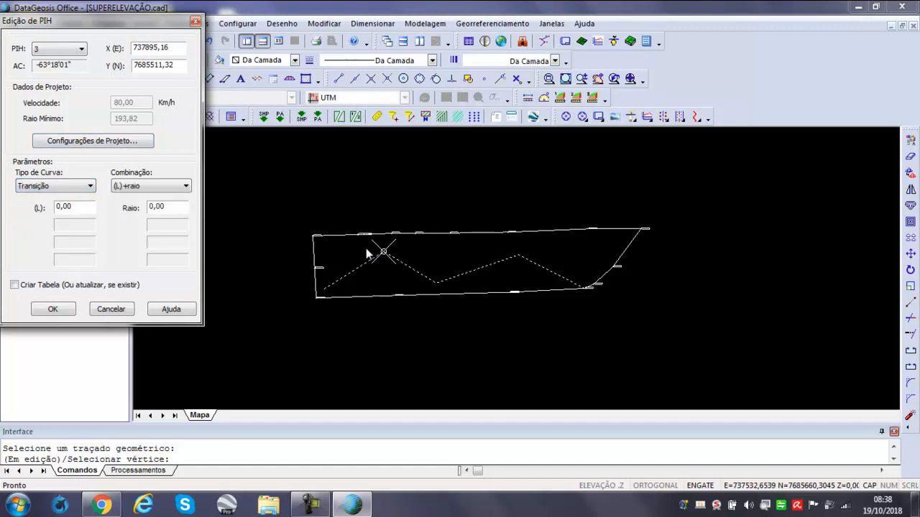
double_click(74, 211)
type("40")
double_click(149, 206)
type("200")
left_click(469, 284)
scroll(442, 286, "up", 3)
scroll(464, 266, "down", 3)
scroll(530, 249, "up", 2)
scroll(581, 292, "down", 2)
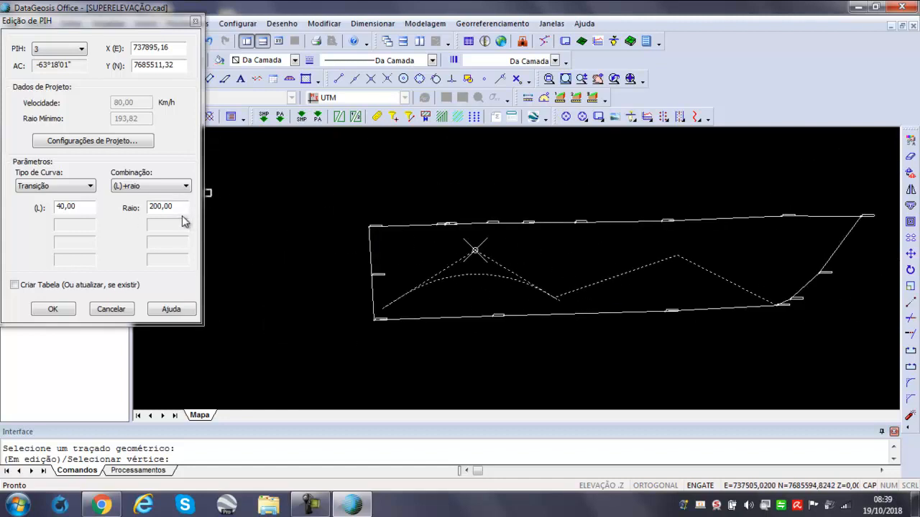
Step: Set the radius of the PIH 3 transition curve to 195
left_click_drag(182, 208, 135, 215)
type("1")
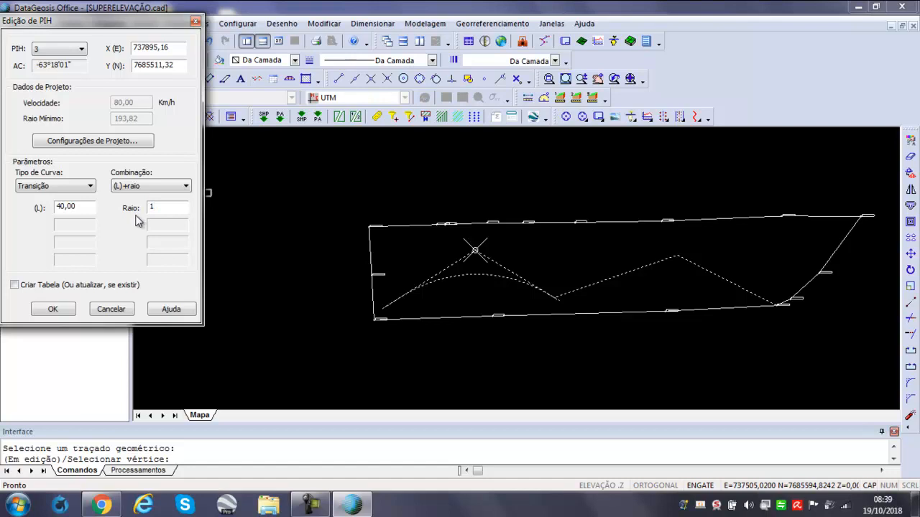
type("95")
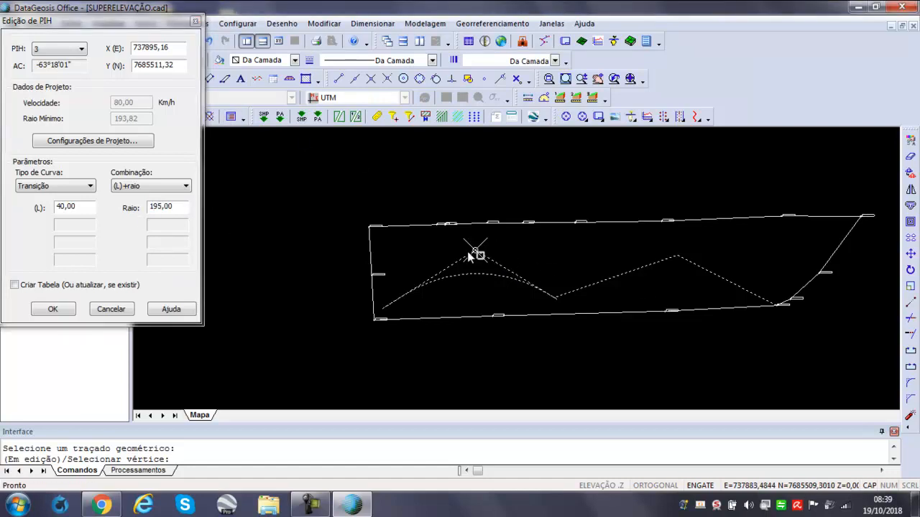
Step: Set the design speed to 50 km/h in the alignment's project data
left_click_drag(174, 206, 129, 209)
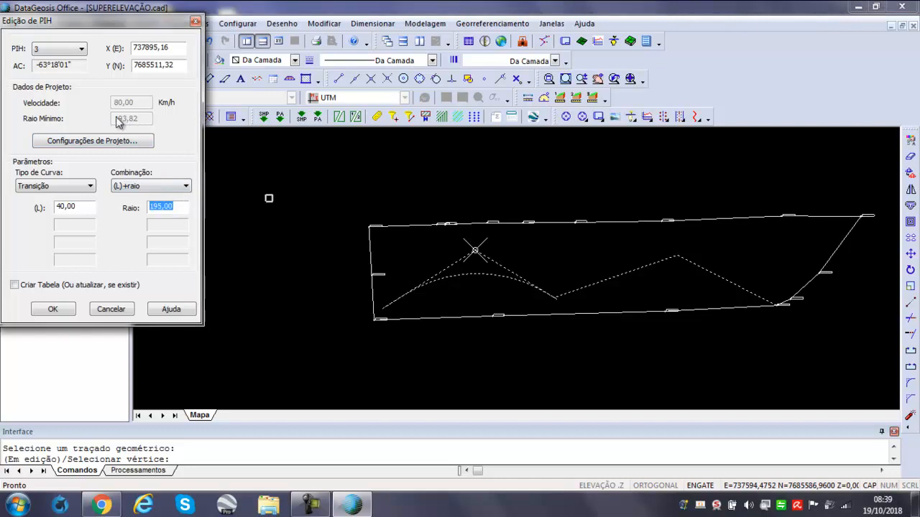
left_click(119, 143)
left_click_drag(206, 89, 108, 86)
type("50")
left_click(96, 280)
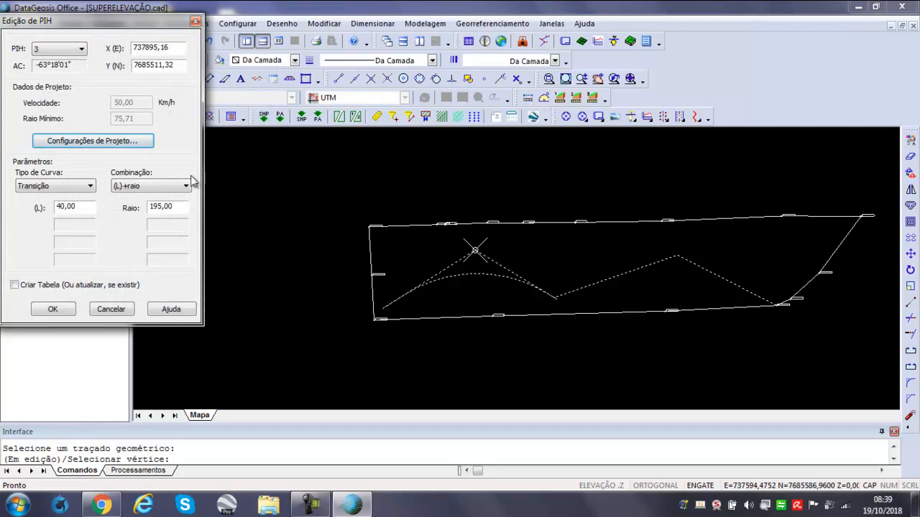
Step: Reduce the radius of the PIH 3 transition curve to 100
left_click_drag(180, 207, 147, 208)
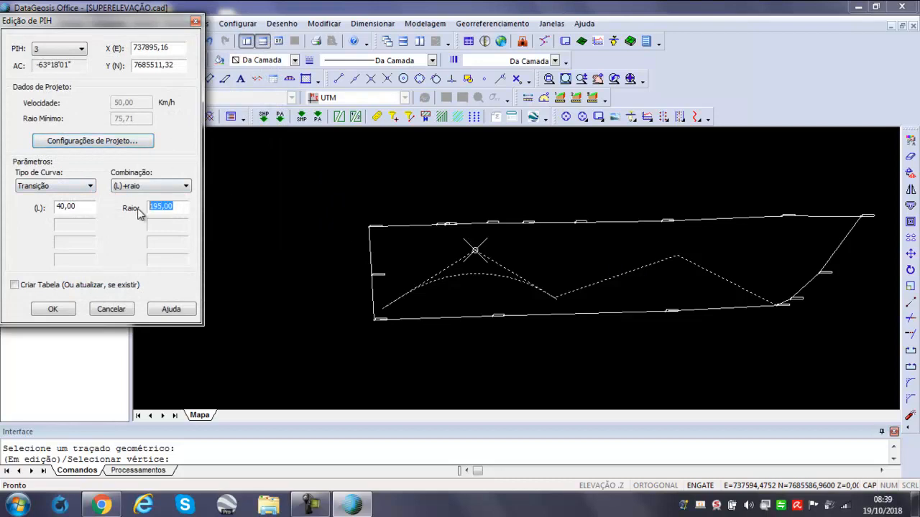
type("1")
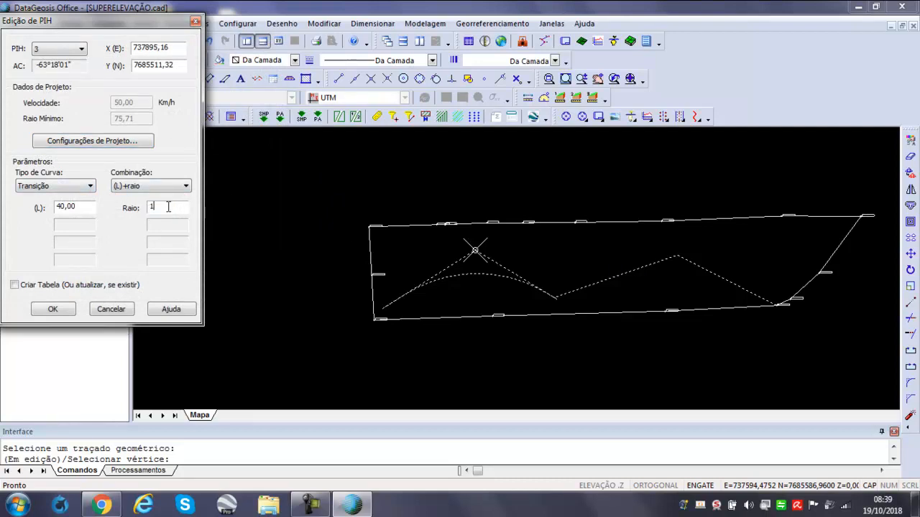
type("00")
key("Return")
scroll(513, 267, "up", 2)
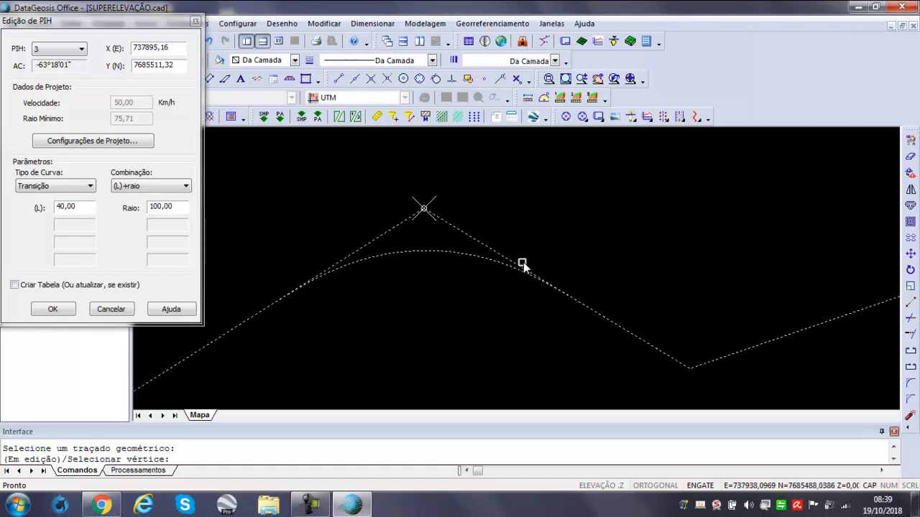
scroll(522, 267, "down", 2)
scroll(521, 267, "up", 2)
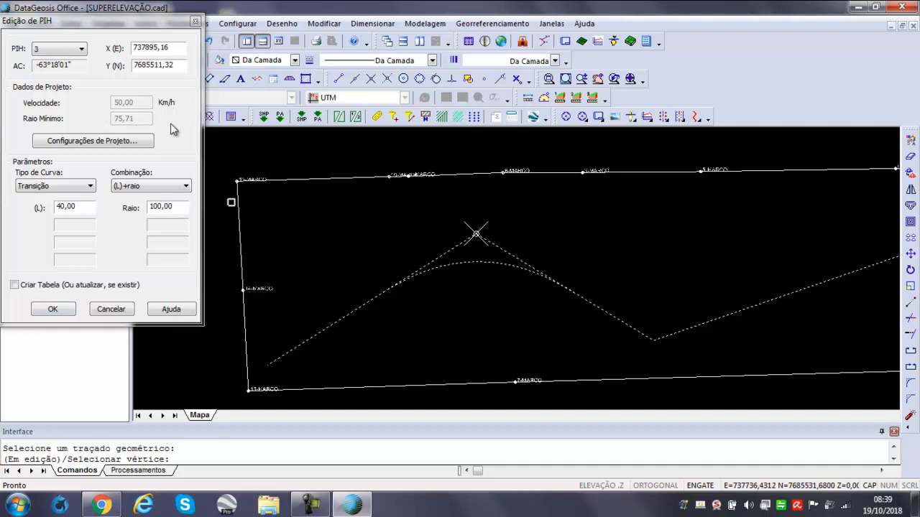
Step: Give PIH 2 a Transição curve with a length (L) of 30 and a radius of 100
left_click(675, 325)
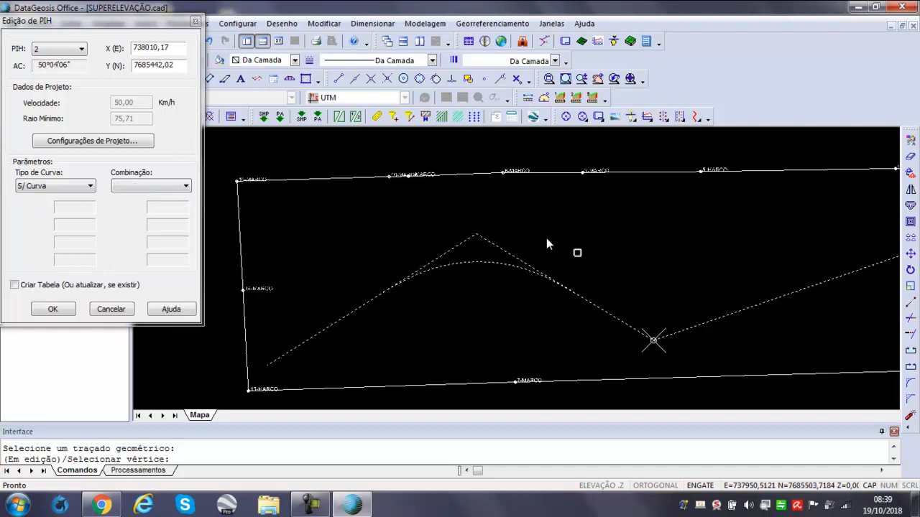
left_click(77, 186)
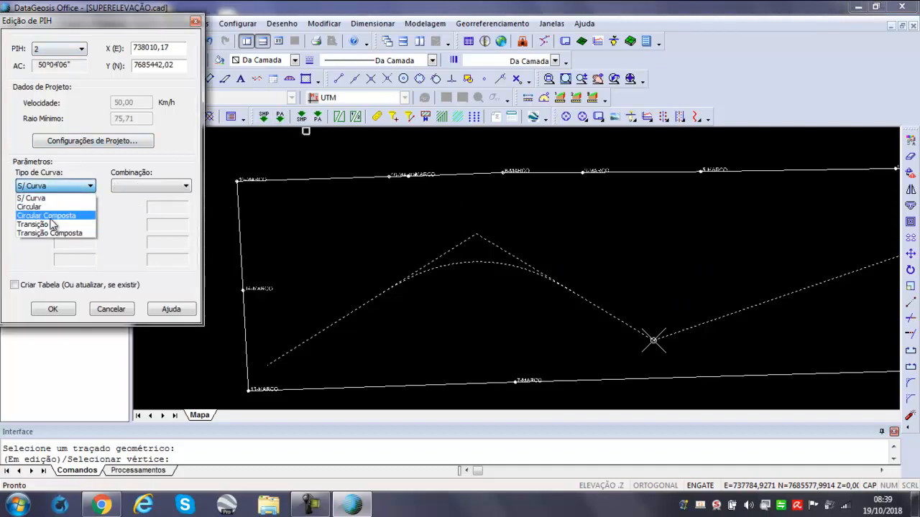
left_click(48, 225)
double_click(74, 206)
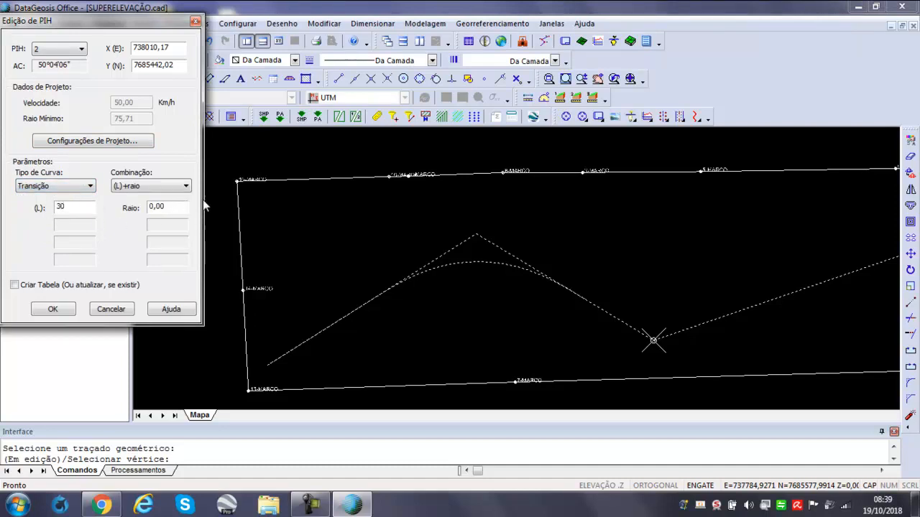
double_click(179, 208)
type("100")
key("Tab")
Step: Examine the stretch of alignment between PIH 3 and PIH 2 to check how the two curves meet
scroll(575, 289, "up", 4)
scroll(636, 328, "down", 1)
scroll(637, 328, "up", 3)
scroll(597, 349, "down", 1)
scroll(510, 263, "down", 2)
scroll(523, 256, "down", 1)
scroll(565, 290, "up", 2)
scroll(572, 305, "down", 2)
scroll(576, 301, "up", 2)
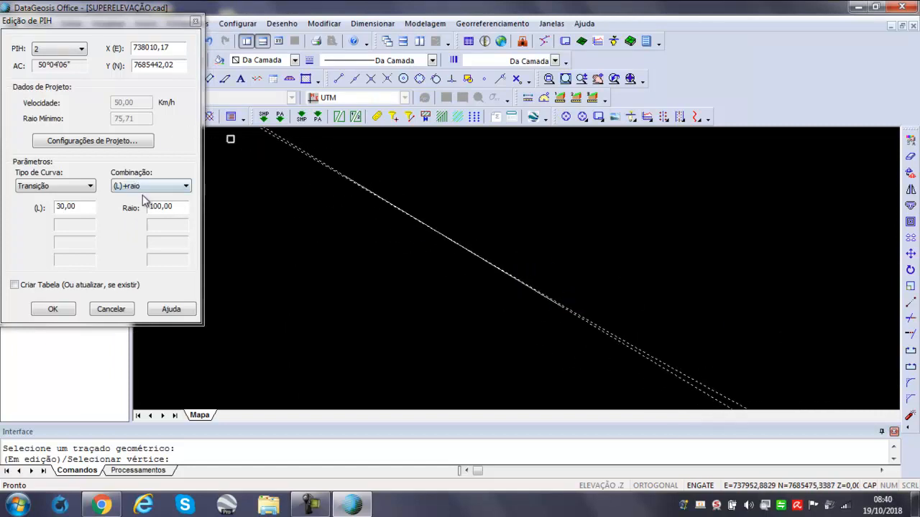
Step: Set the radius of the PIH 2 transition curve to 80
double_click(153, 206)
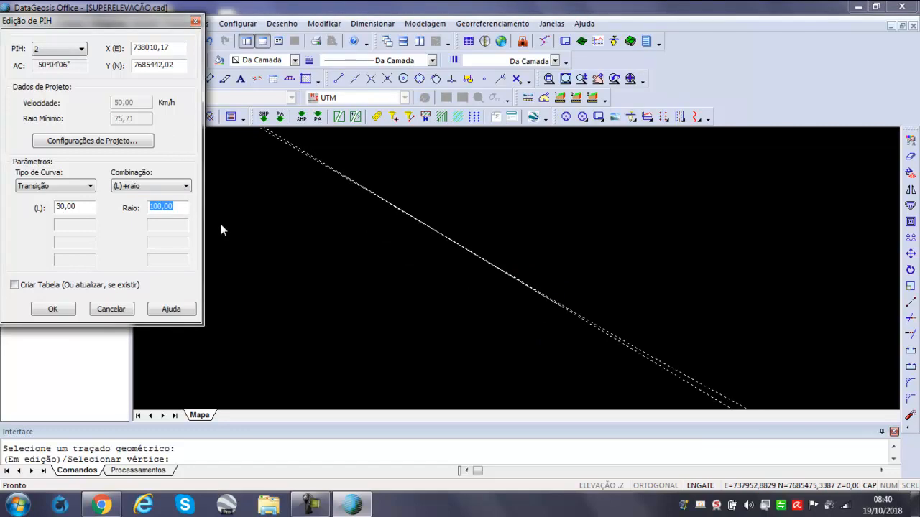
type("80")
key("Tab")
Step: Give PIH 1 a Circular curve with a radius of 200
scroll(599, 245, "down", 2)
scroll(599, 242, "down", 2)
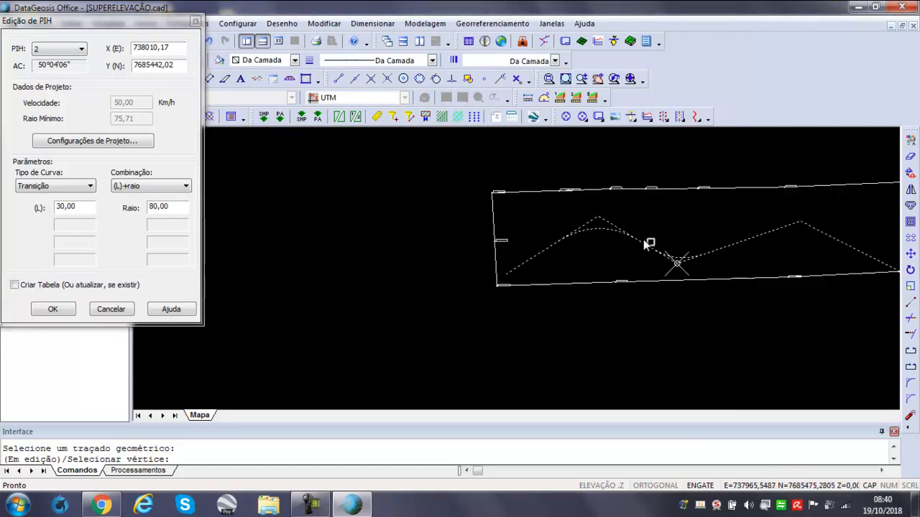
left_click(795, 227)
left_click(64, 186)
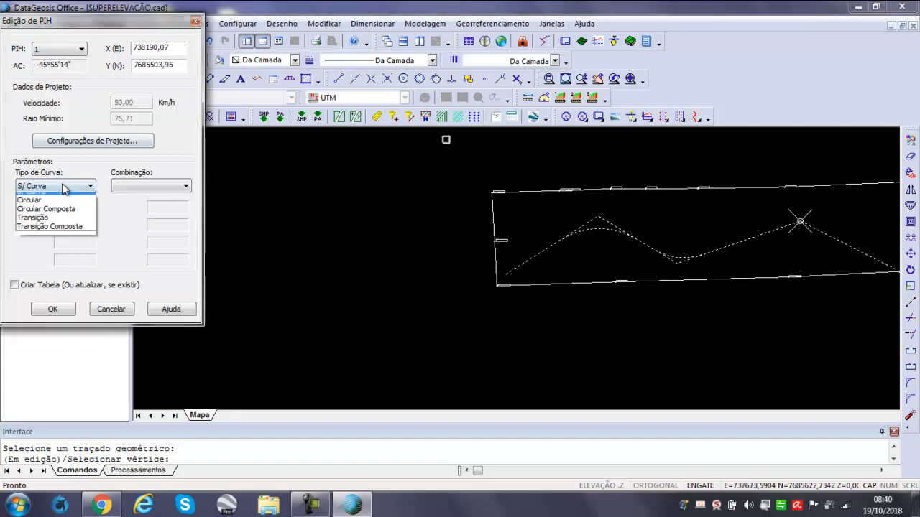
left_click(36, 204)
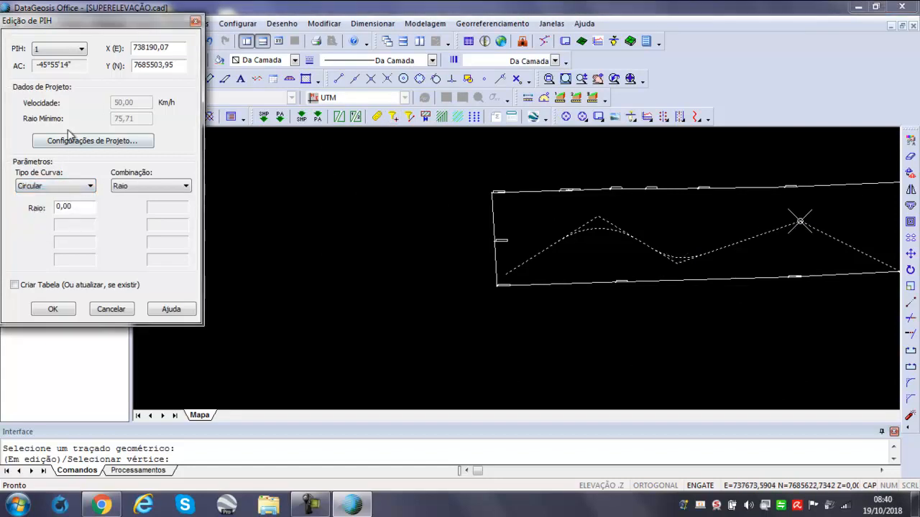
double_click(79, 208)
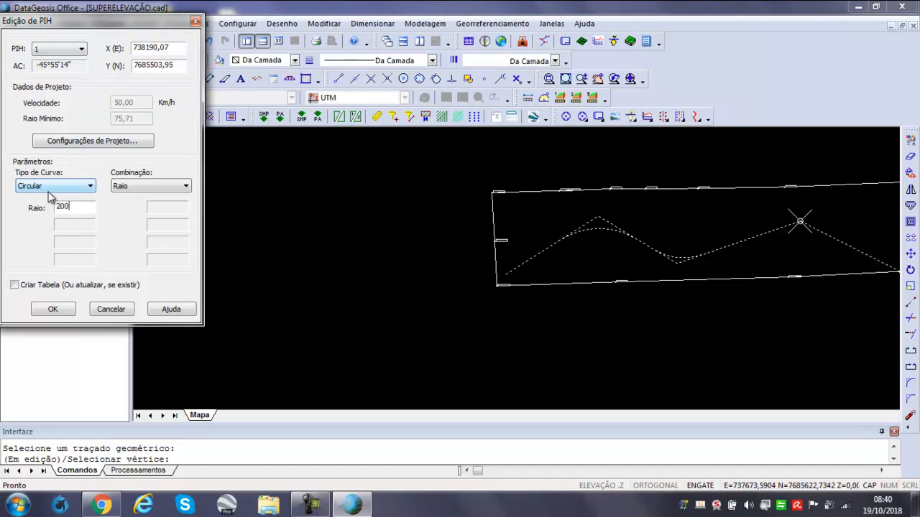
left_click(747, 235)
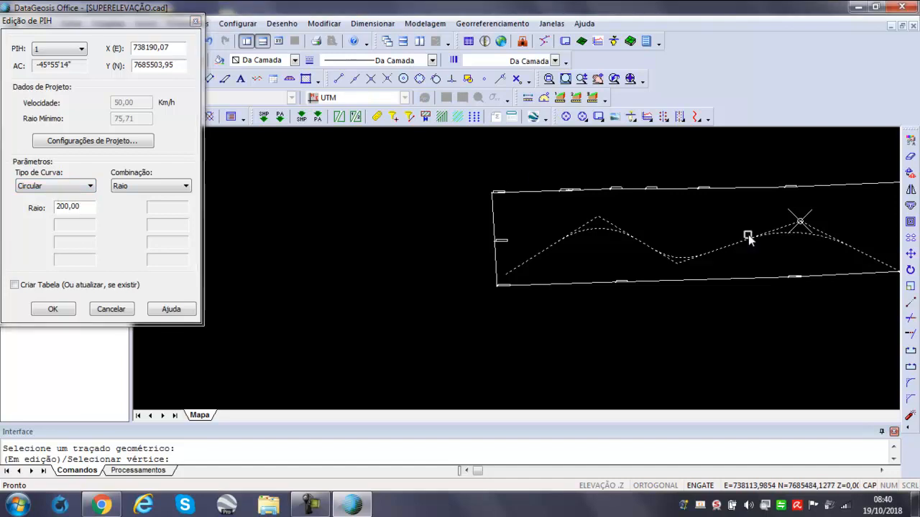
Step: Examine the alignment around PIH 1 and PIH 2 to check the curves and the tangent between them
scroll(747, 235, "up", 3)
scroll(751, 240, "up", 1)
scroll(751, 240, "down", 3)
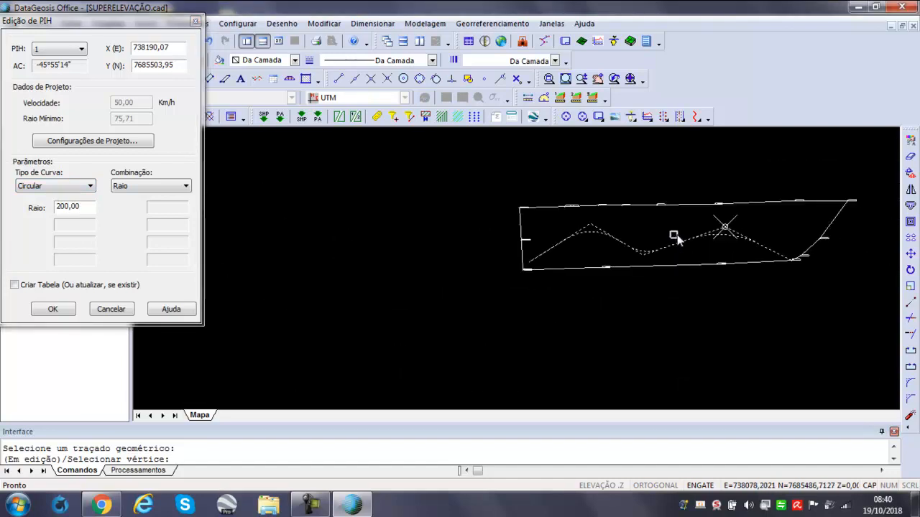
scroll(761, 228, "up", 2)
scroll(723, 211, "down", 3)
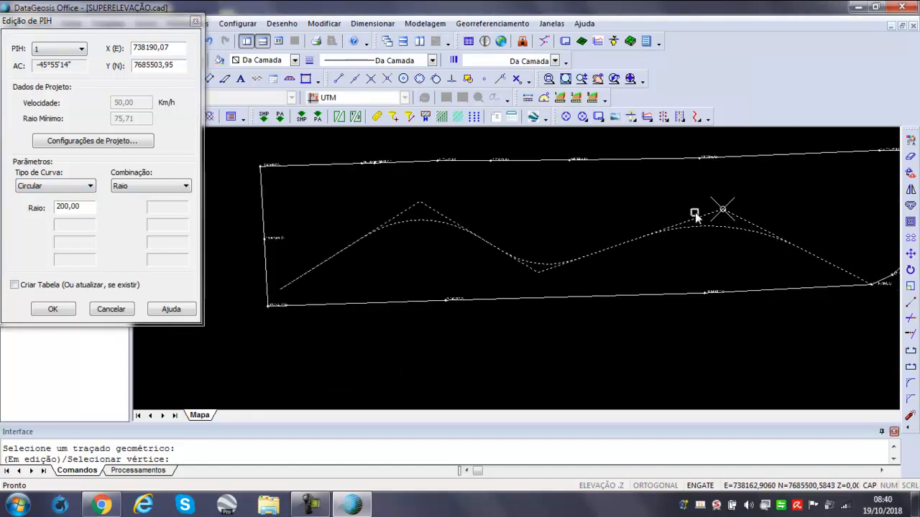
scroll(773, 232, "up", 3)
scroll(689, 201, "down", 3)
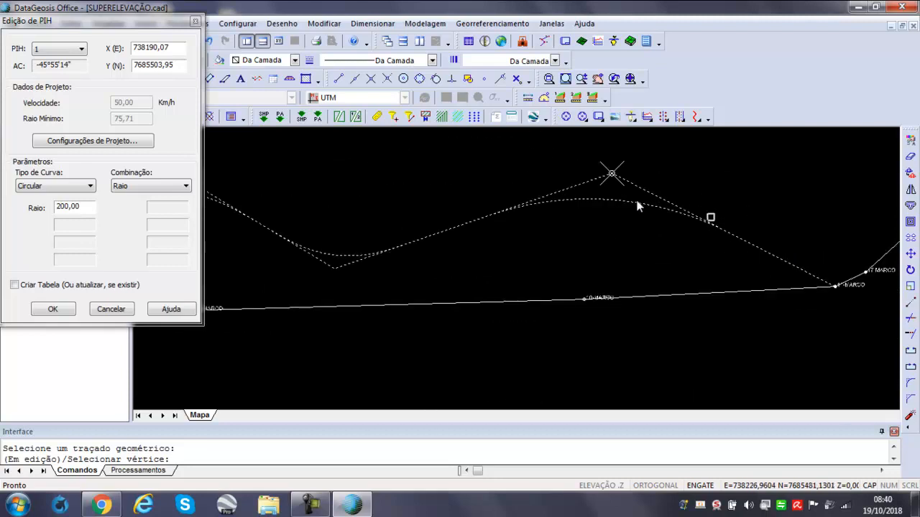
scroll(532, 187, "up", 3)
scroll(626, 220, "down", 3)
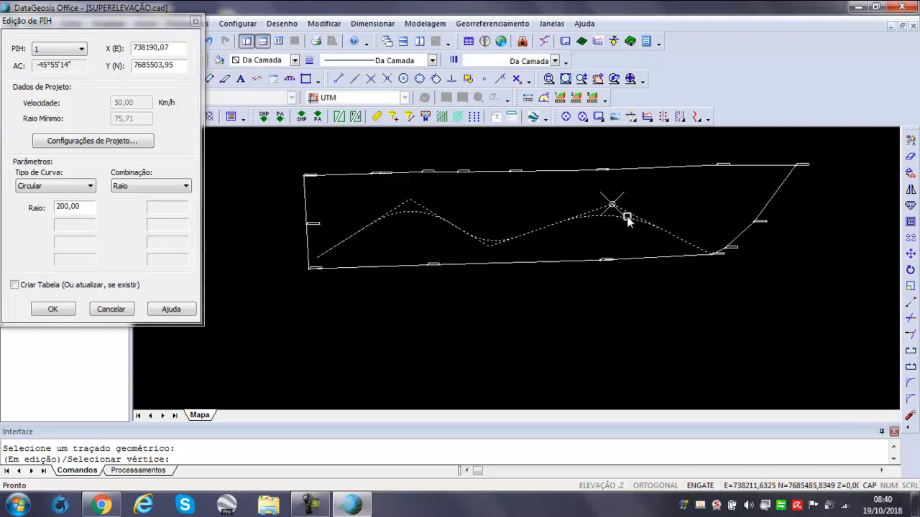
scroll(574, 213, "up", 3)
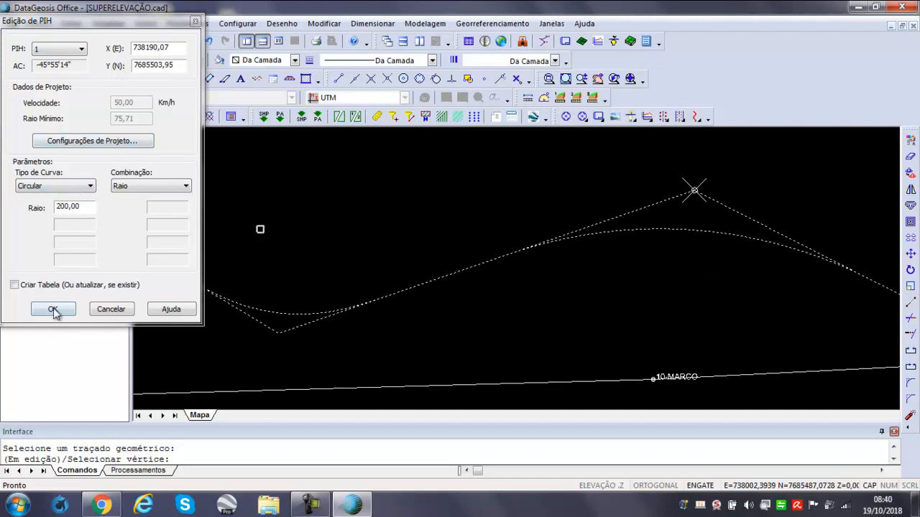
Step: Finish the PIH edit with the curve elements table, using a row height of 10, and place it just east of the perimeter
left_click(27, 287)
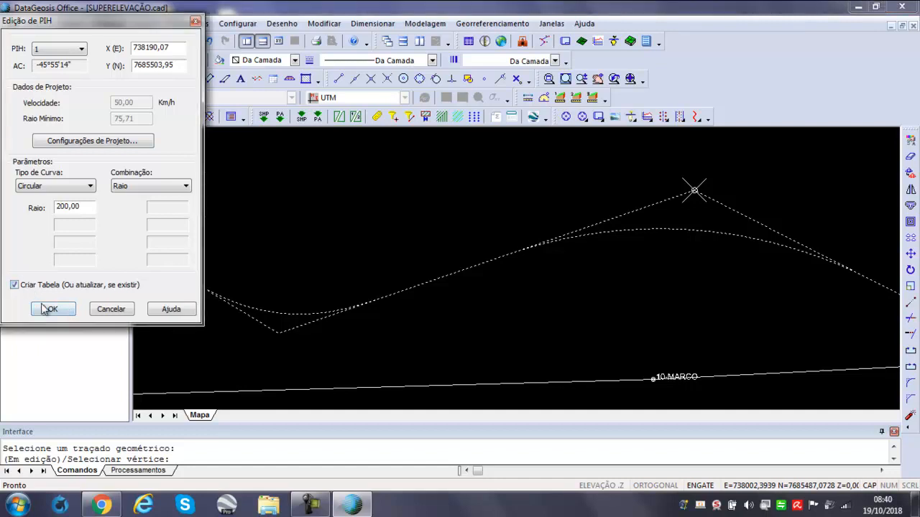
left_click(65, 312)
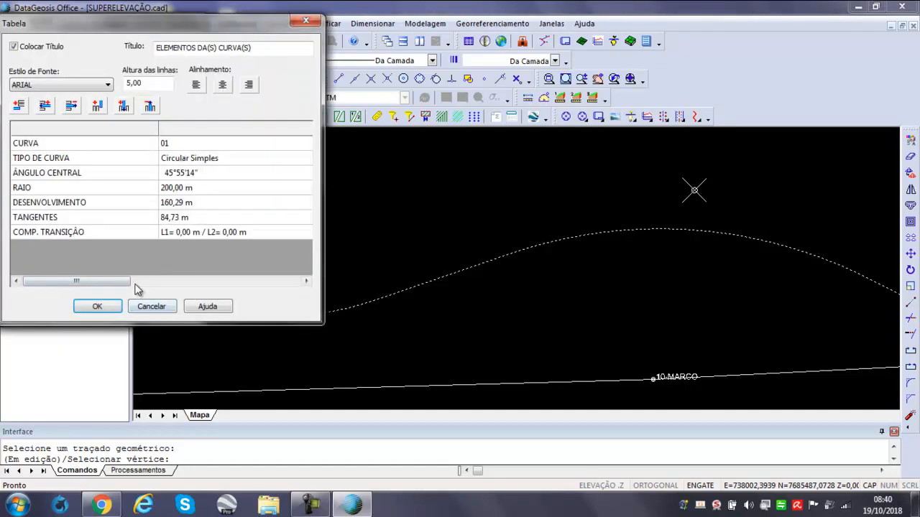
type("10")
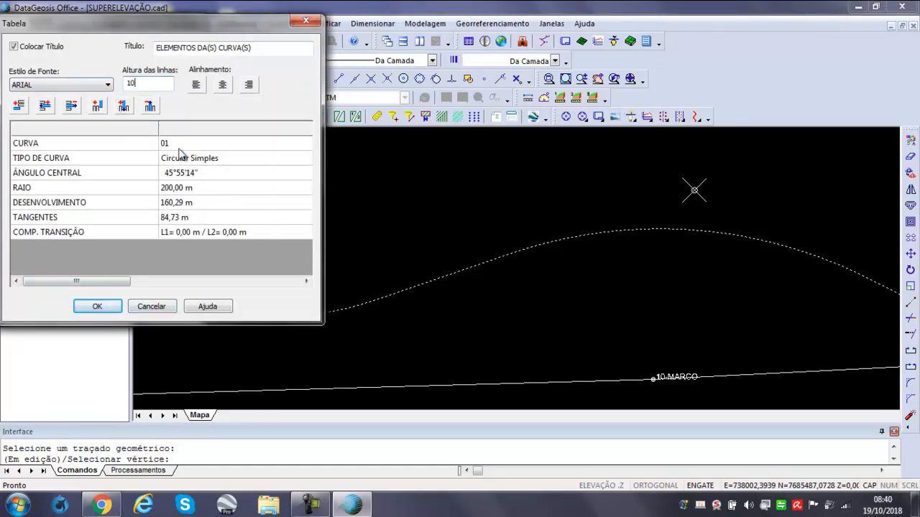
left_click(111, 305)
scroll(308, 205, "down", 4)
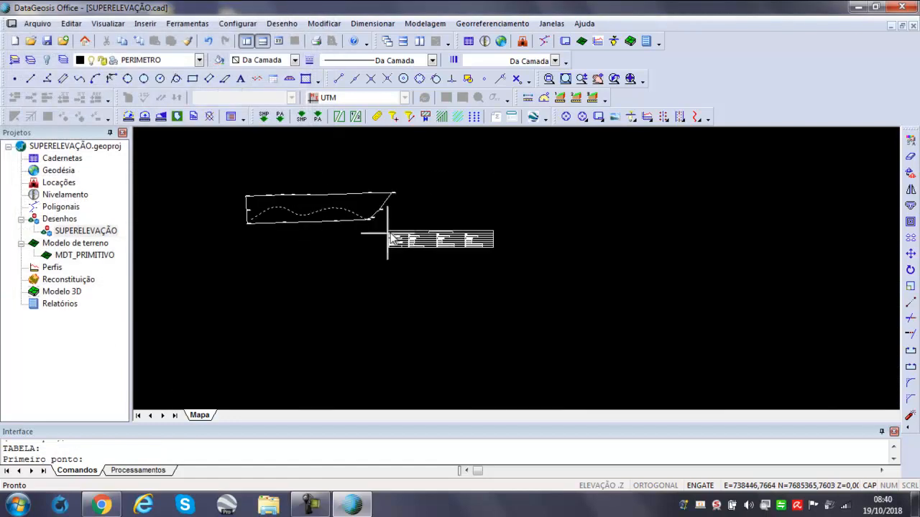
left_click(411, 215)
Step: Inspect the finished alignment inside the perimeter and the position of the curve table beside it
scroll(462, 215, "up", 5)
scroll(468, 215, "down", 5)
scroll(324, 209, "up", 4)
scroll(333, 207, "down", 4)
scroll(492, 206, "up", 4)
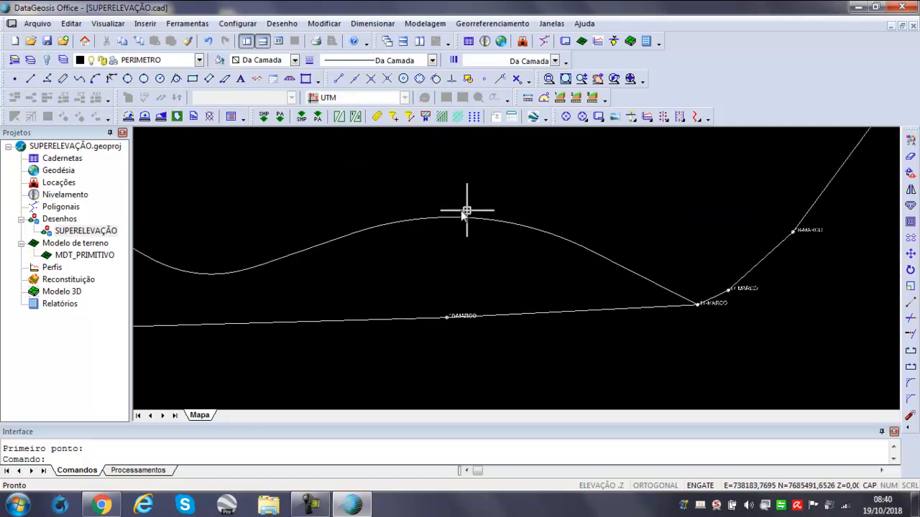
scroll(438, 194, "down", 4)
scroll(661, 219, "up", 3)
scroll(653, 225, "down", 4)
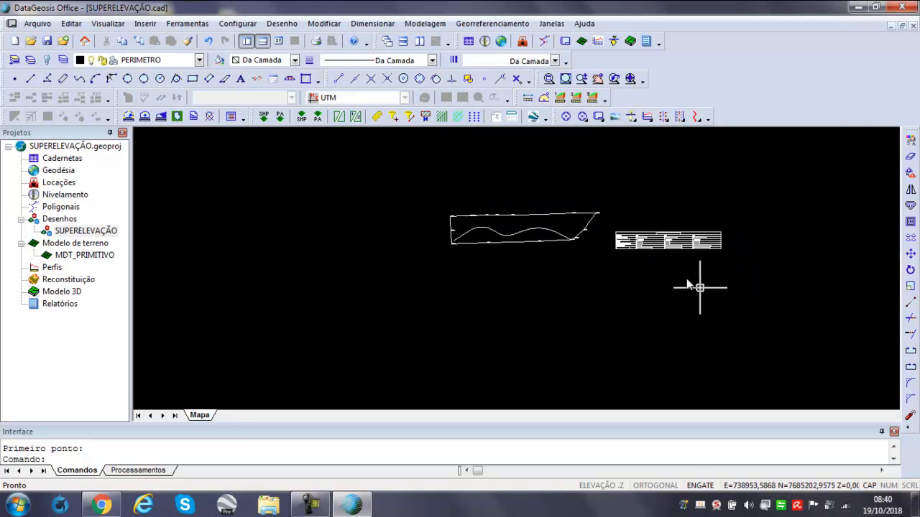
scroll(529, 244, "up", 1)
scroll(541, 266, "up", 2)
key("Escape")
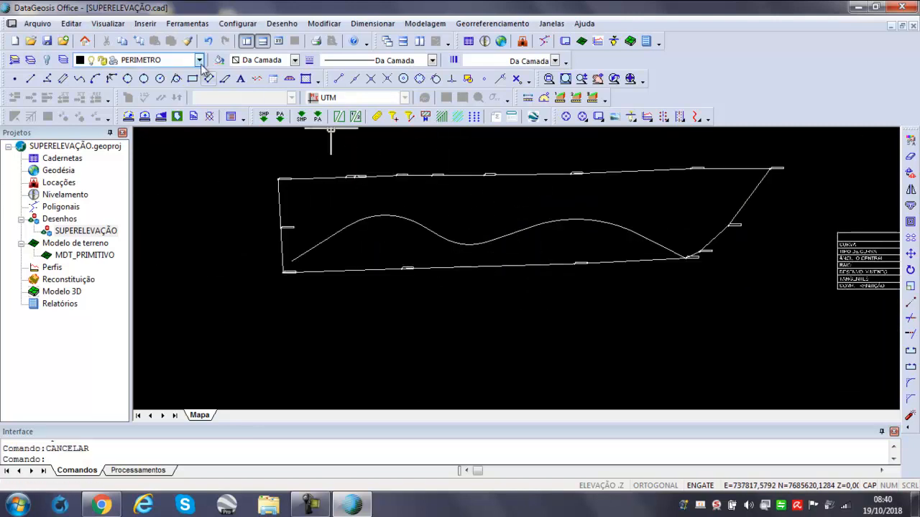
Step: Stake the alignment on the MDT_PRIMITIVO surface every 10 m along both tangents and curves, creating stake points on layer STK
left_click(188, 24)
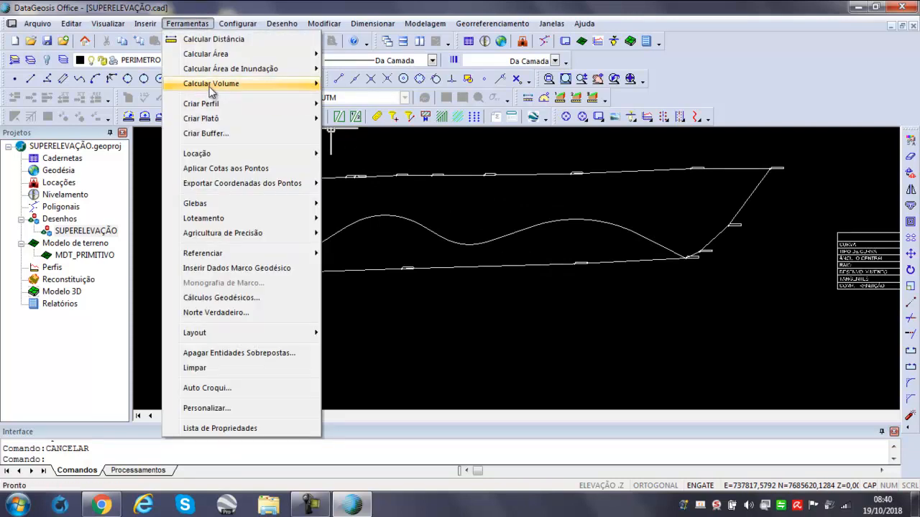
mouse_move(252, 107)
left_click(377, 104)
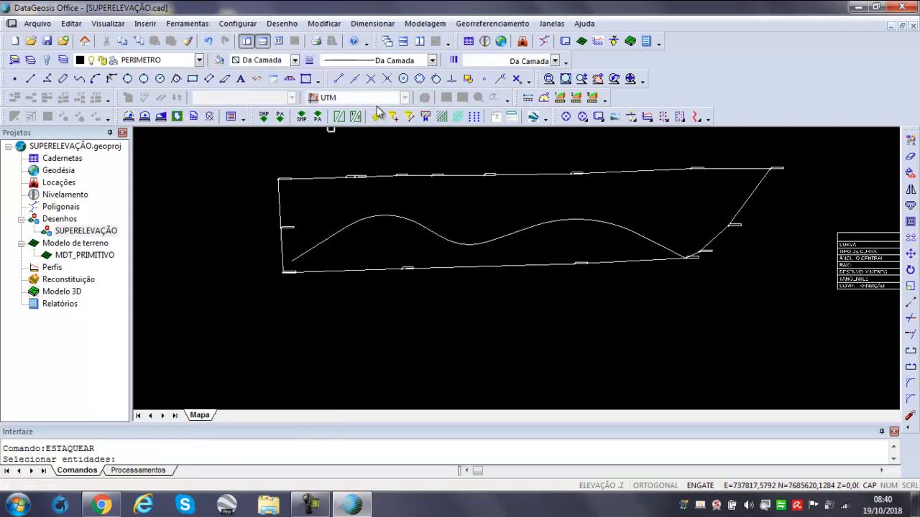
left_click(401, 217)
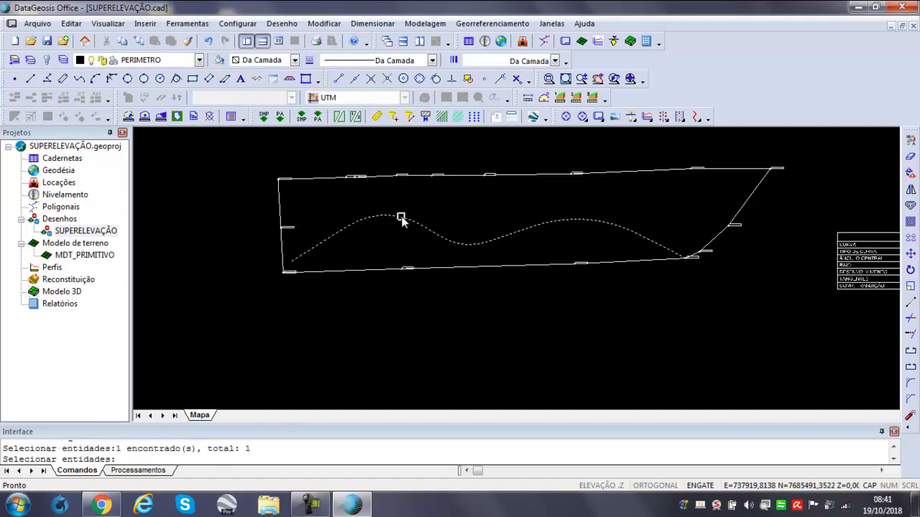
right_click(371, 263)
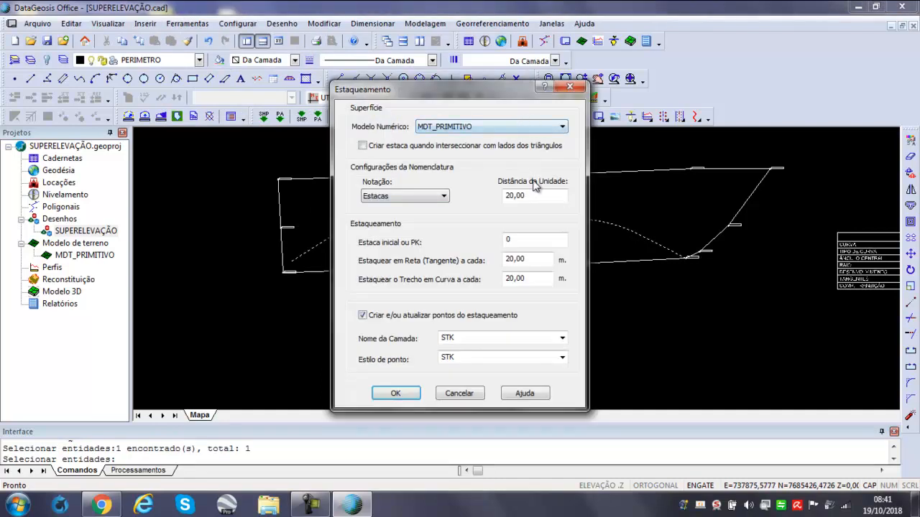
left_click(456, 123)
left_click(458, 120)
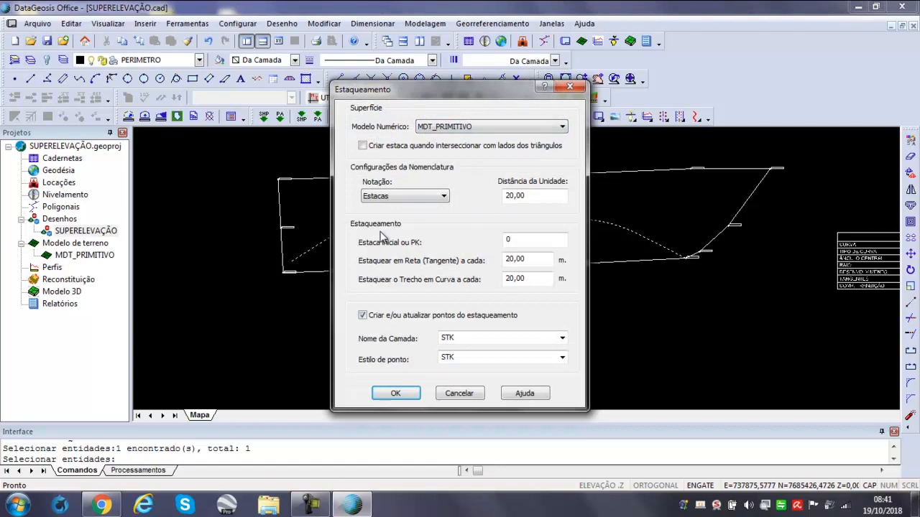
left_click_drag(530, 260, 480, 273)
type("10")
key("Tab")
type("10")
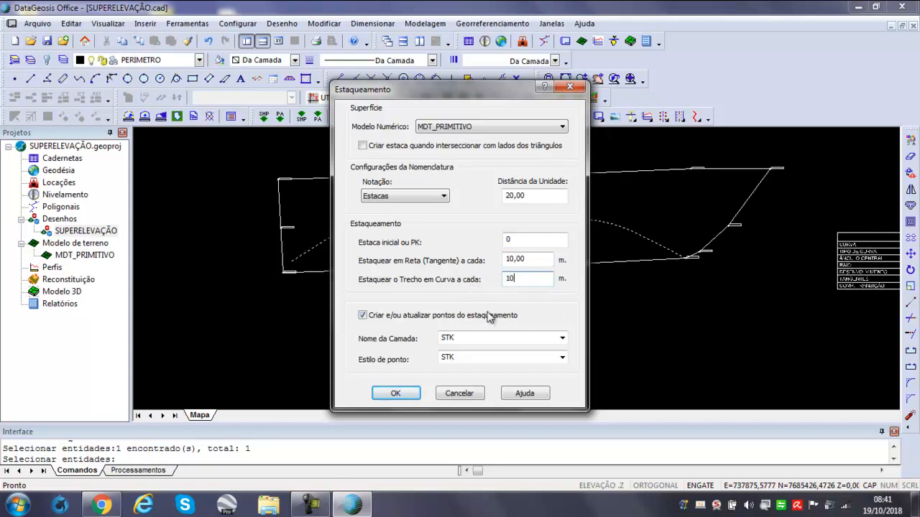
left_click(408, 399)
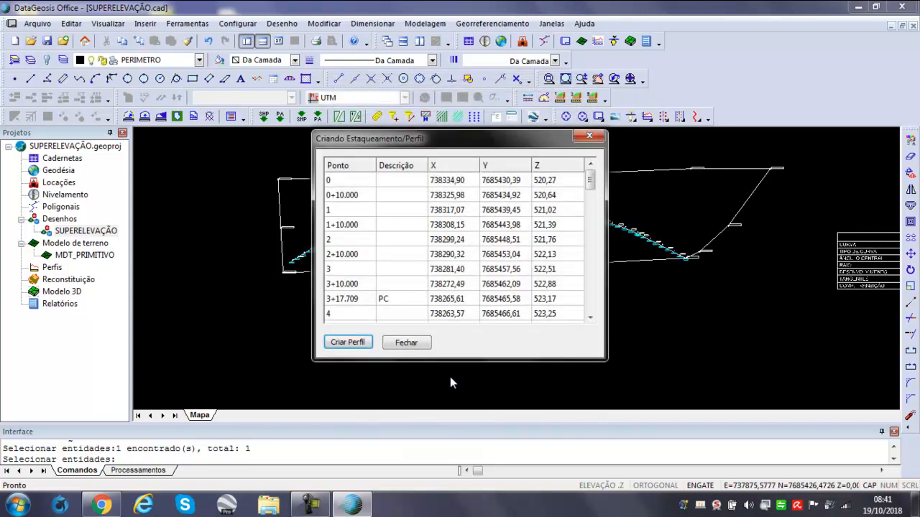
Step: Create a longitudinal profile from stake 0 to stake 31, name it PERFIL, and close the staking table
left_click(353, 343)
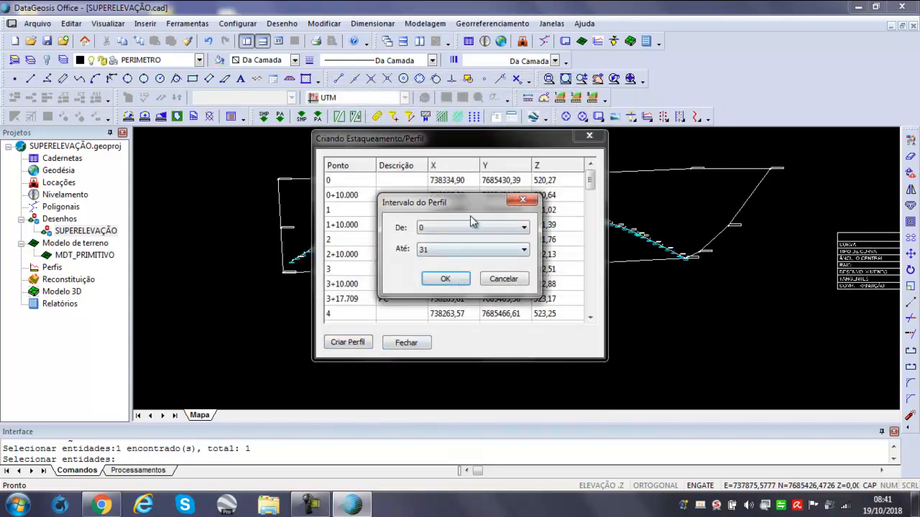
left_click(445, 279)
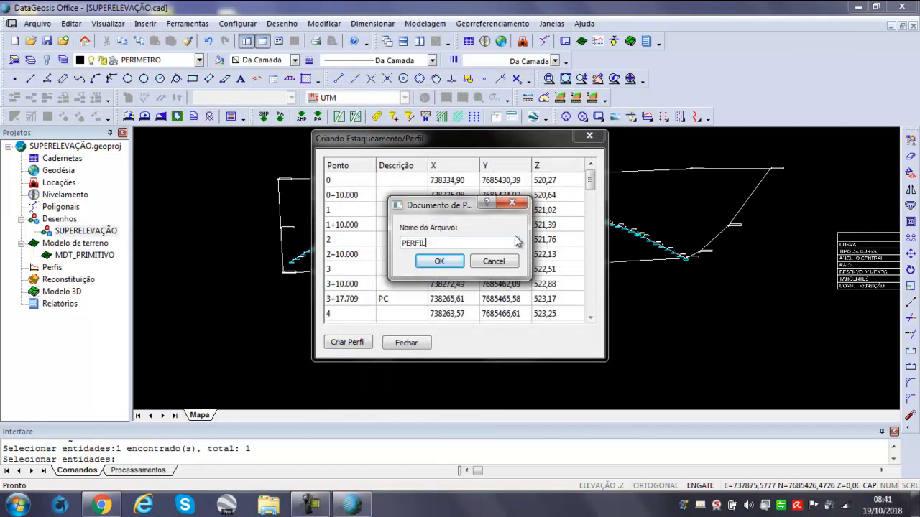
left_click(439, 261)
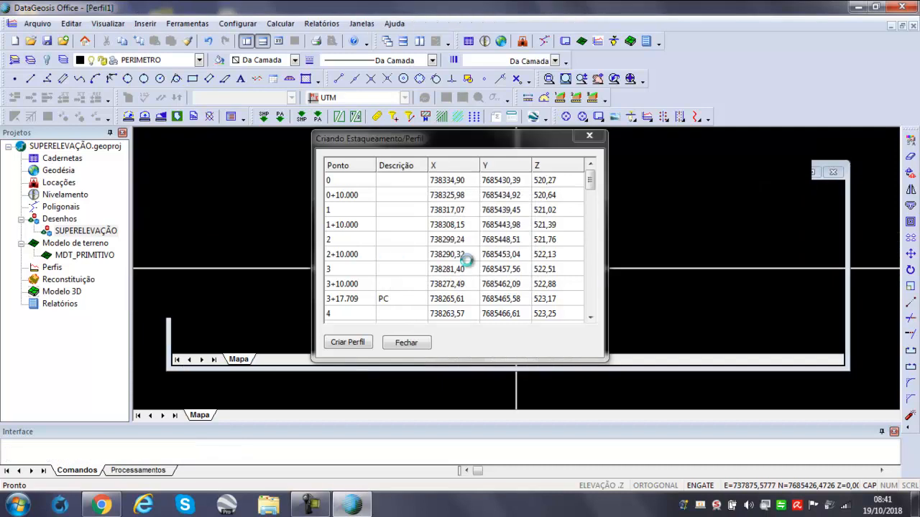
left_click(406, 343)
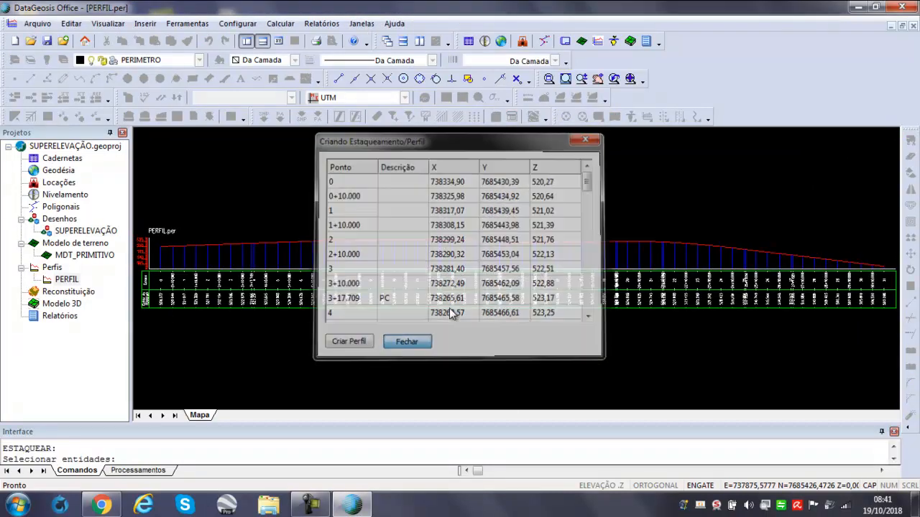
Step: Increase the vertical exaggeration in the PERFIL longitudinal profile properties and check the redrawn terrain line
scroll(246, 205, "down", 1)
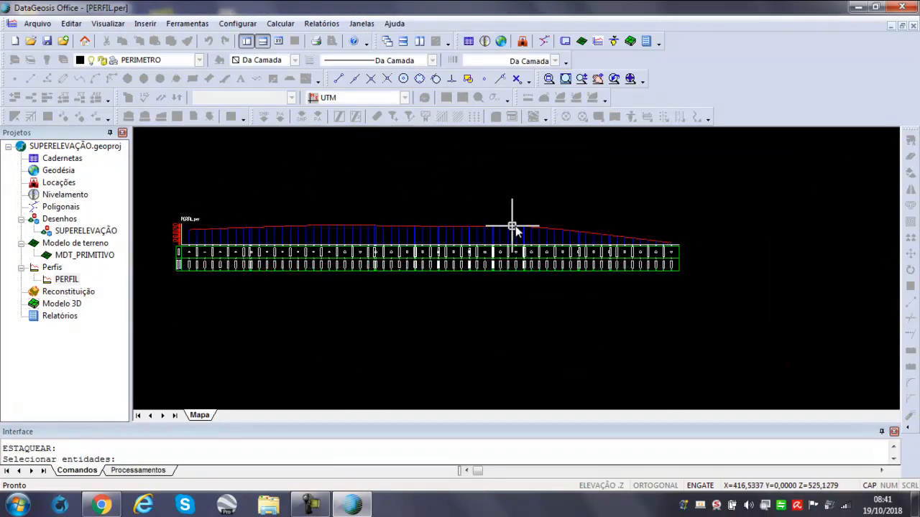
scroll(503, 205, "down", 1)
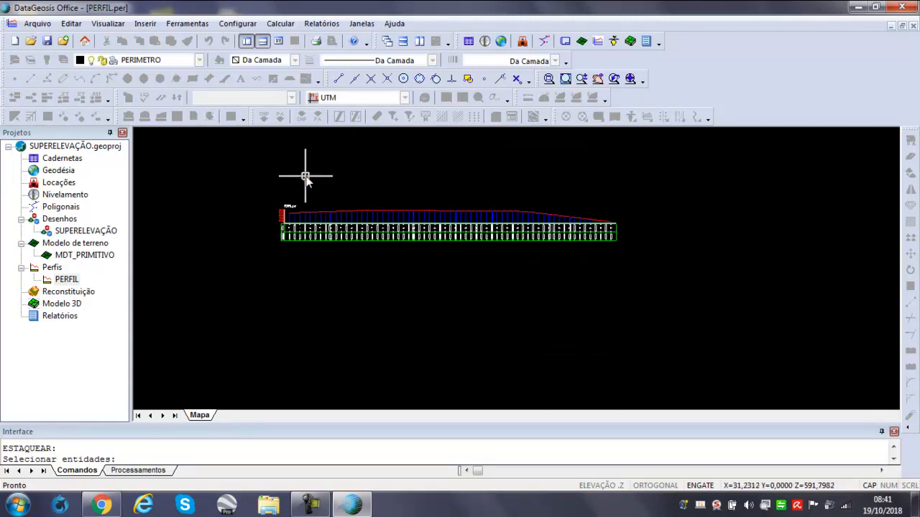
scroll(301, 216, "up", 3)
scroll(314, 160, "down", 2)
left_click(237, 23)
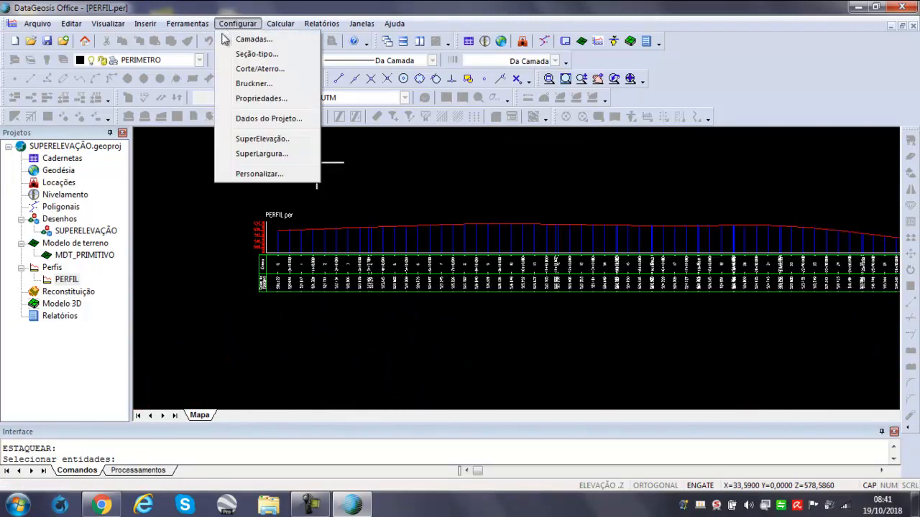
left_click(259, 98)
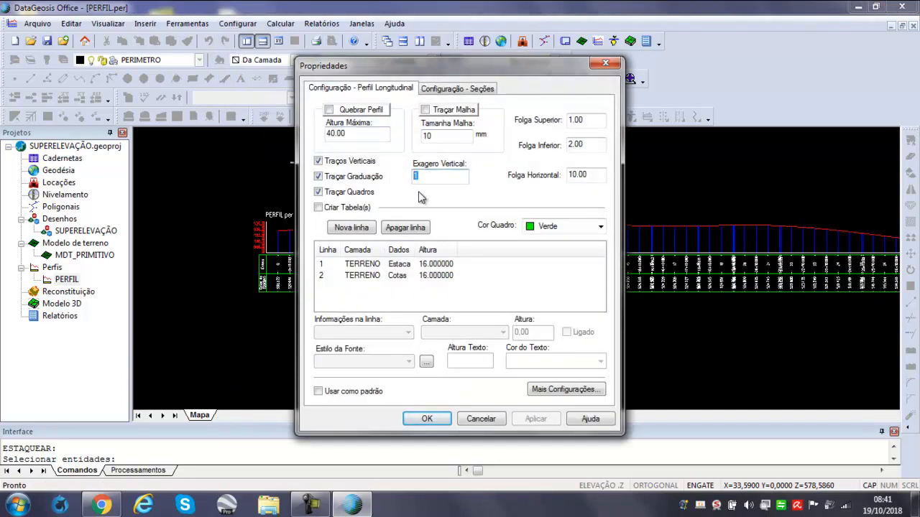
type("0")
left_click(429, 419)
scroll(352, 324, "down", 5)
scroll(413, 230, "up", 3)
scroll(409, 237, "up", 2)
scroll(503, 223, "down", 2)
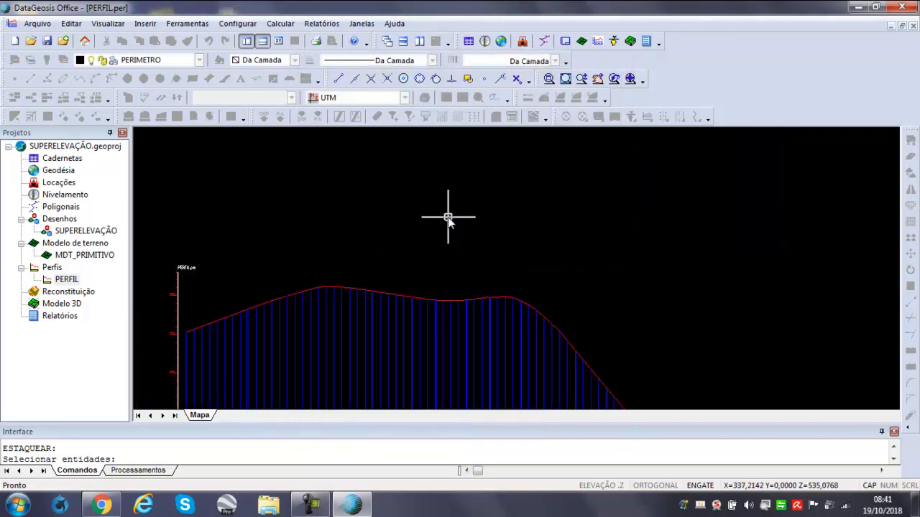
scroll(434, 239, "up", 2)
scroll(435, 242, "down", 4)
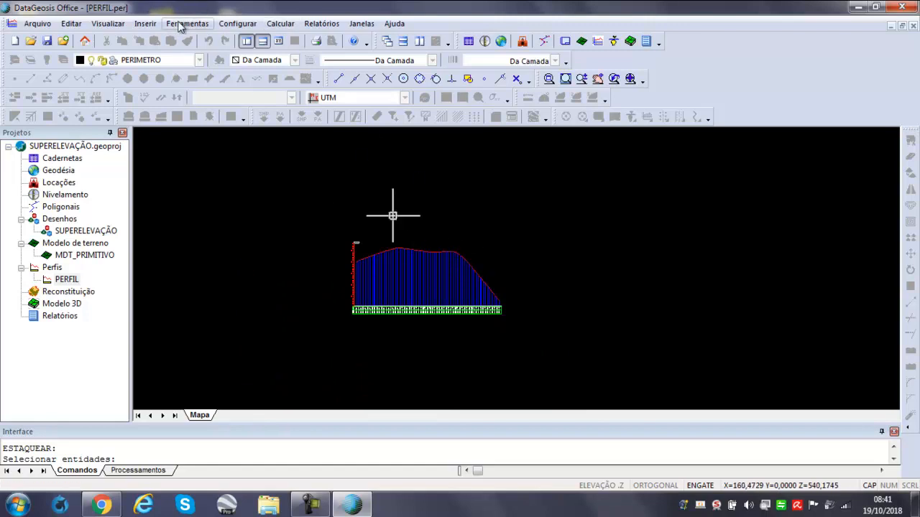
Step: Create TERRENO cross sections for stakes 0 to 31 from the MDT_PRIMITIVO model, 30 m wide on each side with points every 0.5 m
left_click(180, 26)
left_click(210, 40)
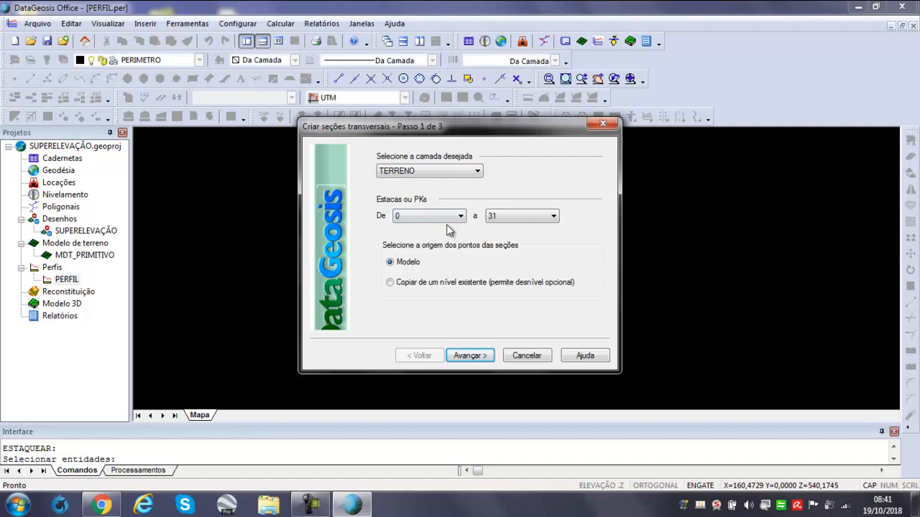
left_click(471, 355)
left_click_drag(492, 245, 449, 248)
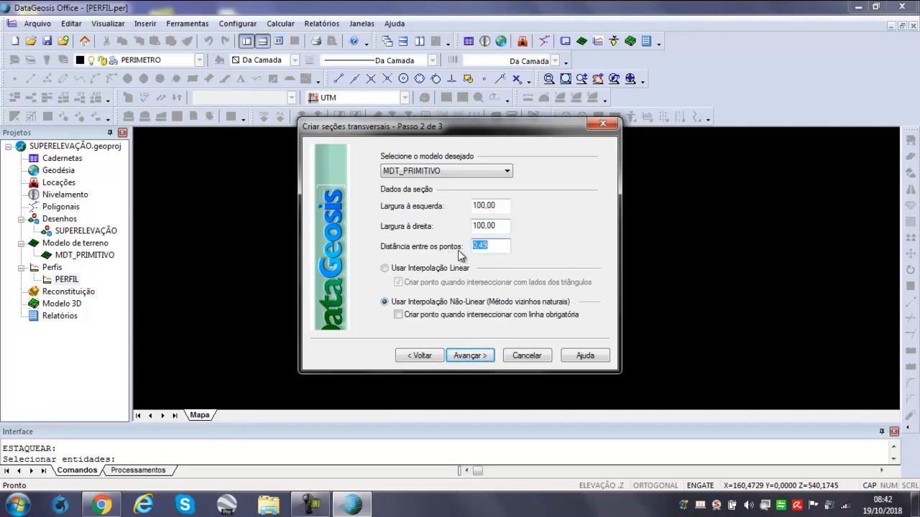
type("0.5")
left_click_drag(495, 206, 424, 203)
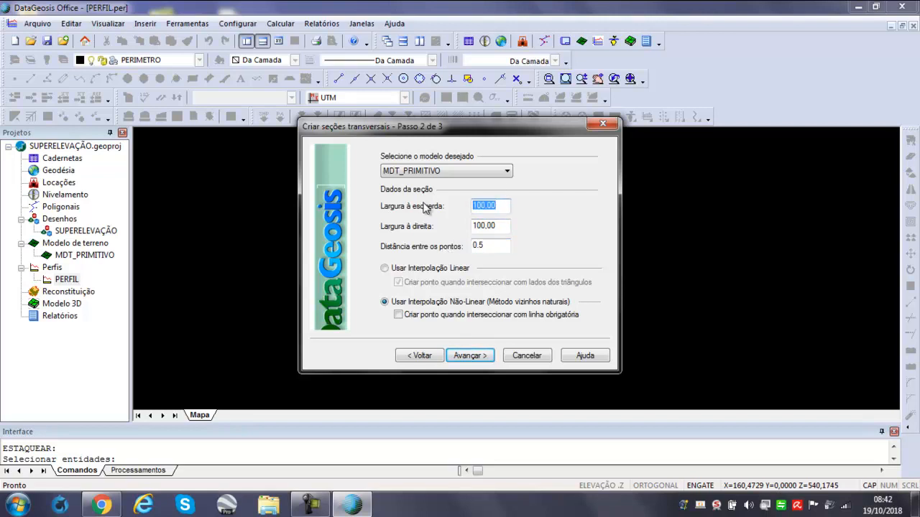
type("30")
left_click_drag(507, 229, 441, 225)
type("30")
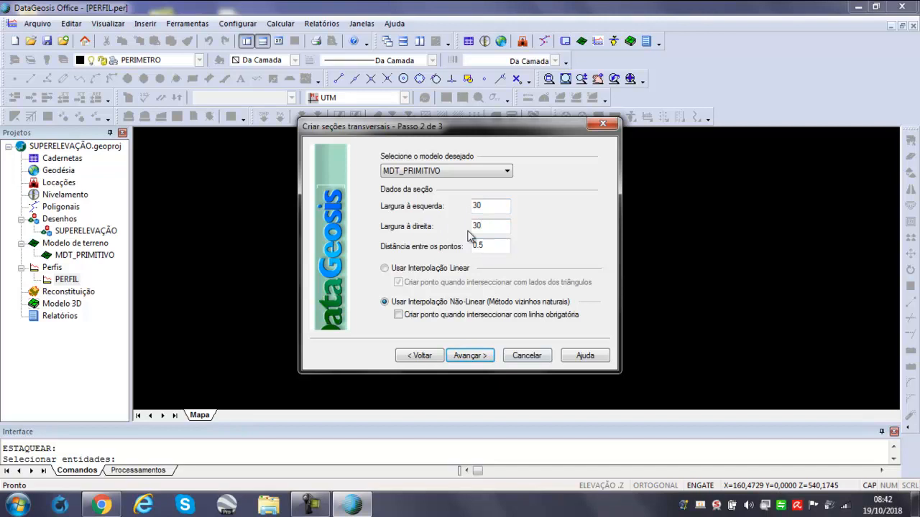
left_click(493, 205)
left_click(479, 360)
left_click(479, 359)
Step: Browse the generated cross sections along the stakes, then close the cross-section viewer
scroll(483, 328, "down", 18)
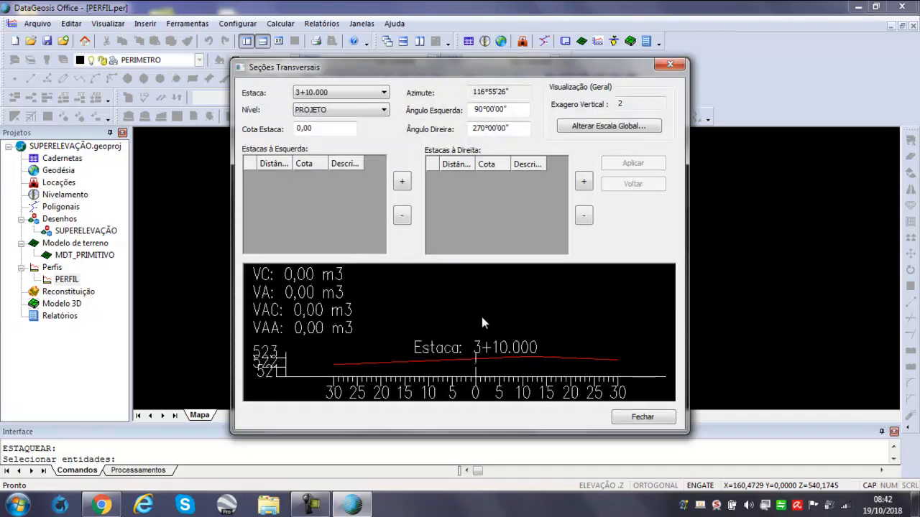
scroll(498, 318, "down", 3)
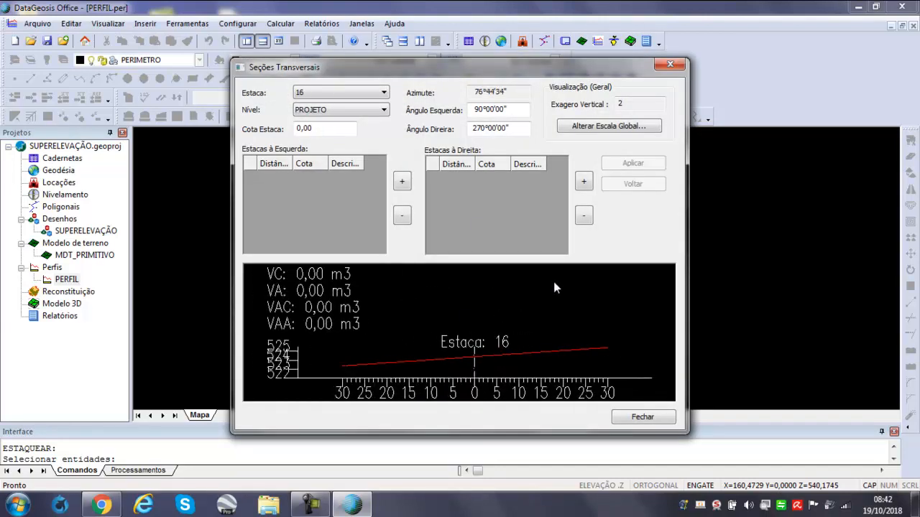
left_click(670, 65)
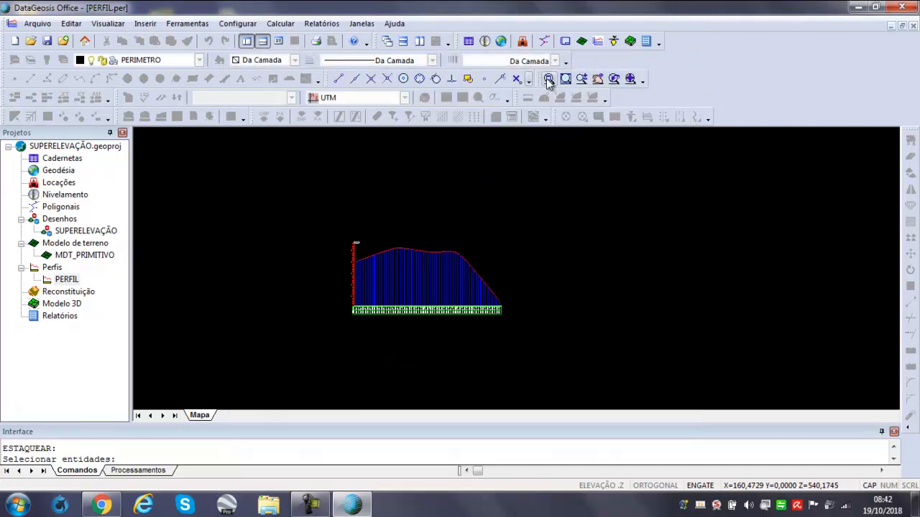
Step: Configure the cut and fill areas with TERRENO as the origin layer and PROJETO as the destination layer
left_click(240, 25)
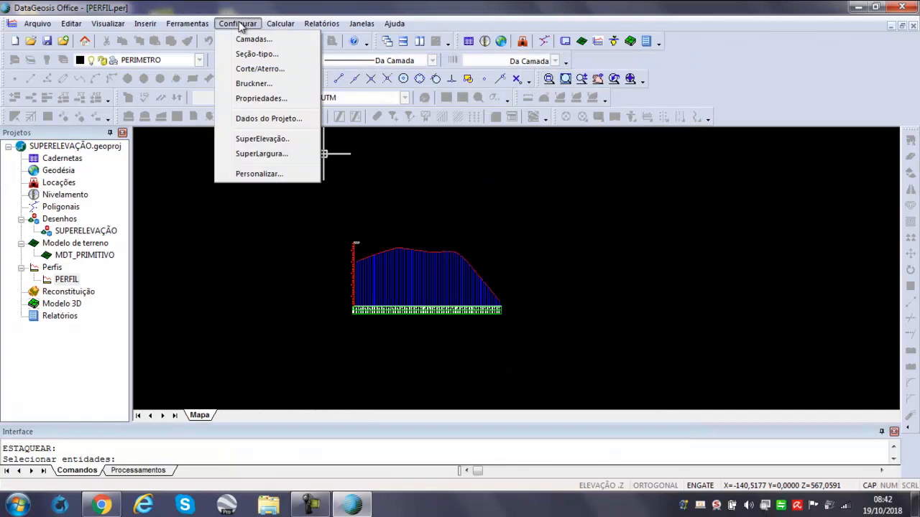
left_click(260, 69)
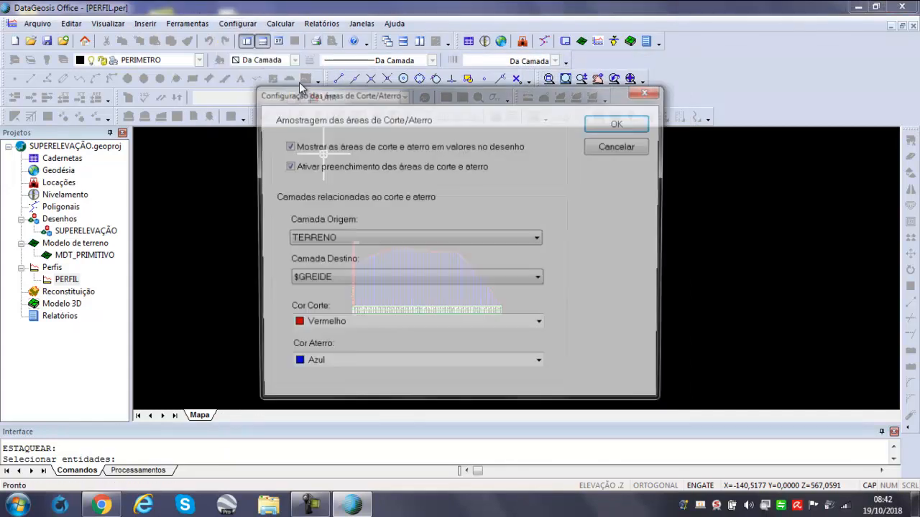
left_click(340, 240)
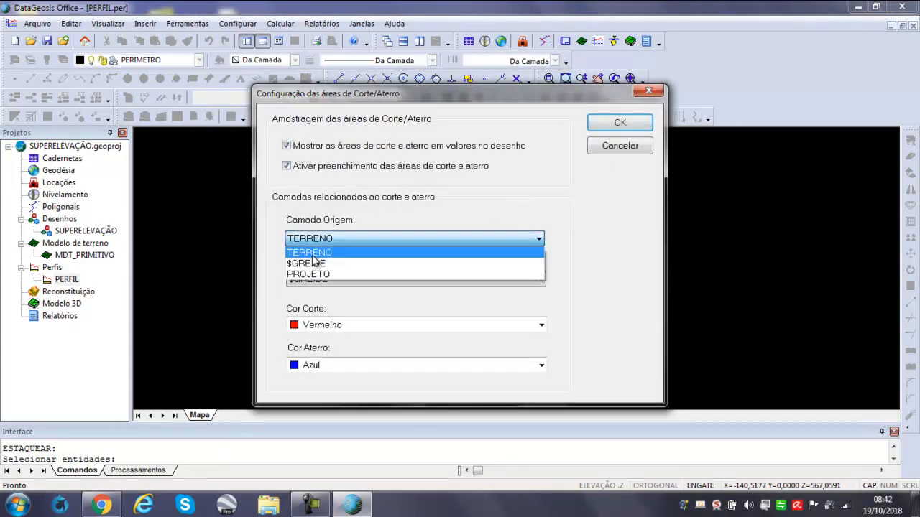
left_click(314, 253)
left_click(331, 279)
left_click(352, 300)
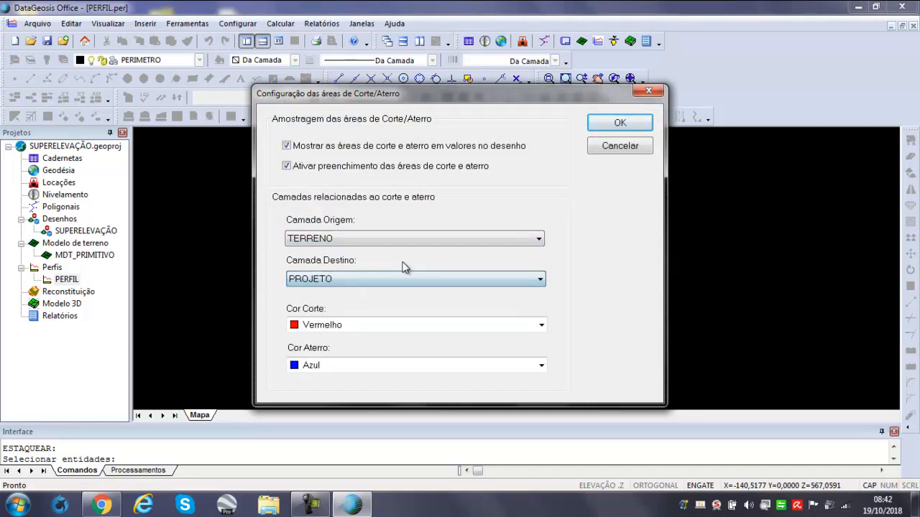
left_click(637, 127)
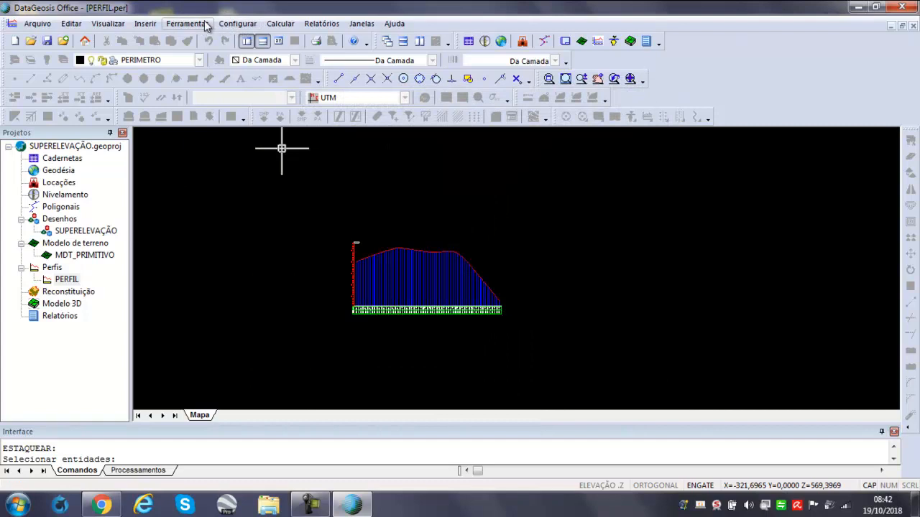
Step: Create a new typical section named VIA in the typical-section register
left_click(245, 26)
left_click(263, 57)
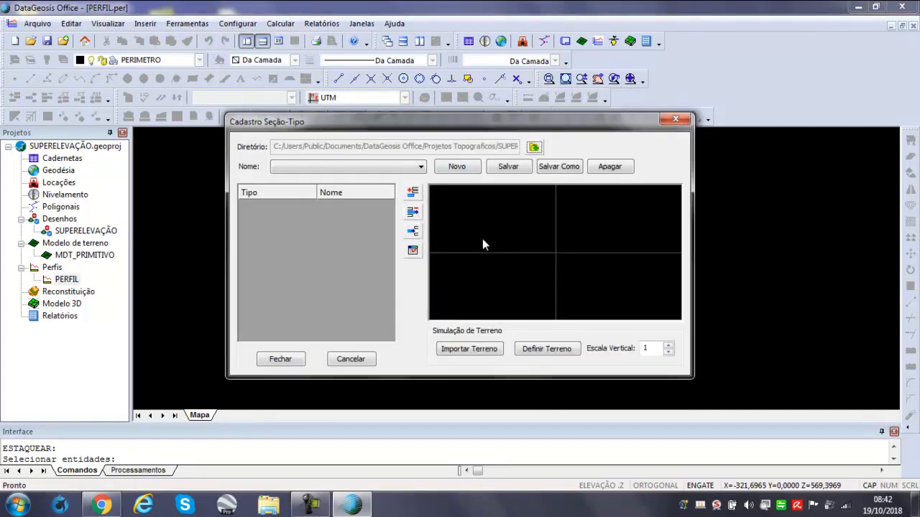
left_click(415, 166)
left_click(472, 170)
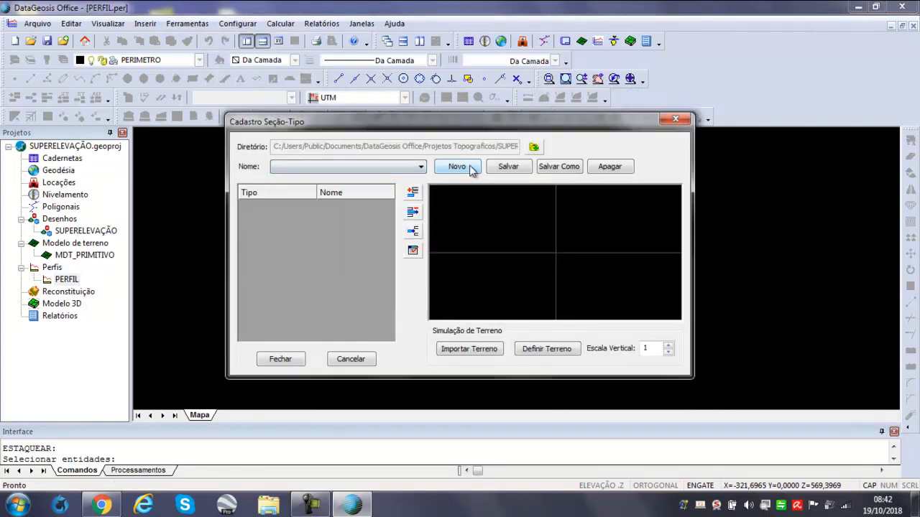
left_click(464, 168)
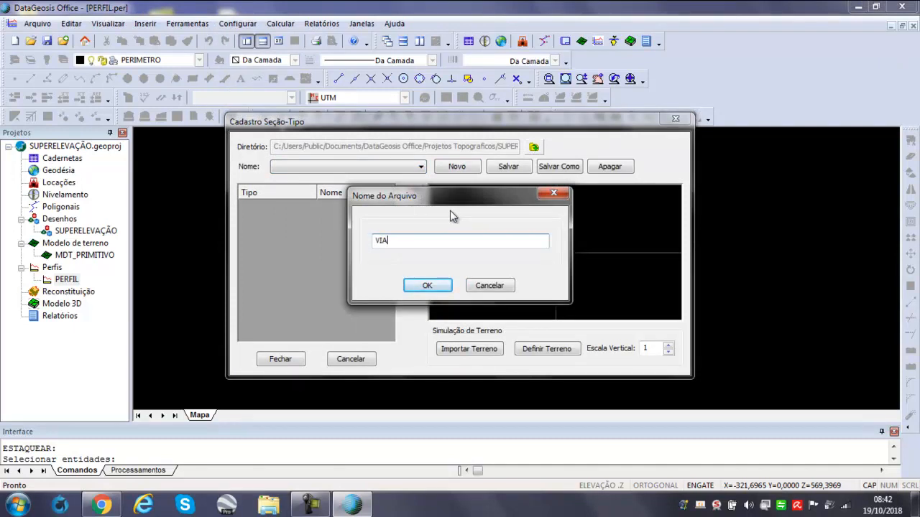
left_click(443, 286)
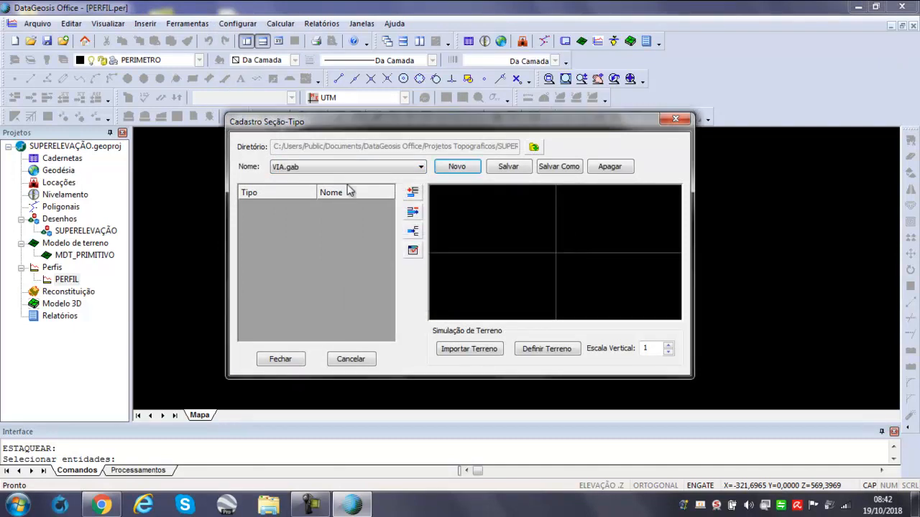
Step: Add a slope element to VIA with a 1:1 cut ramp and up to 10 benches, 5 high, 2 wide and inclined 1.0
left_click(412, 192)
left_click(454, 272)
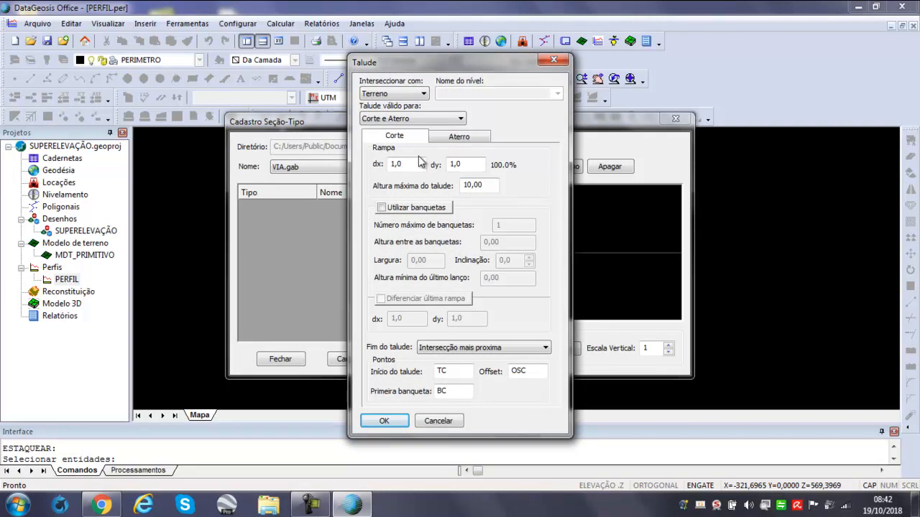
left_click(455, 163)
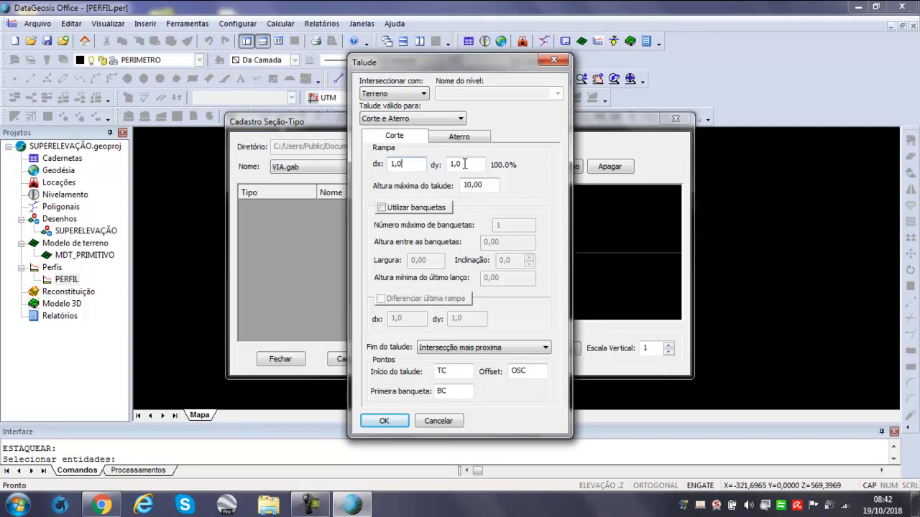
left_click(417, 208)
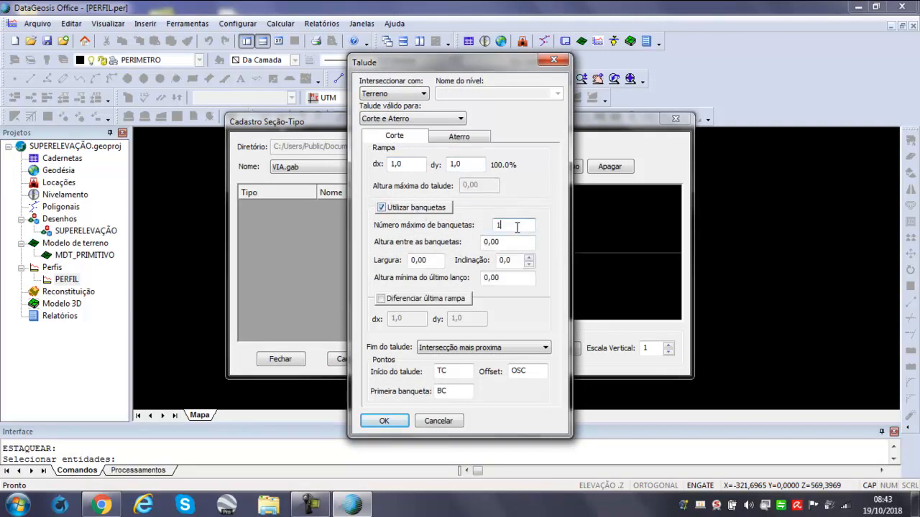
key("Tab")
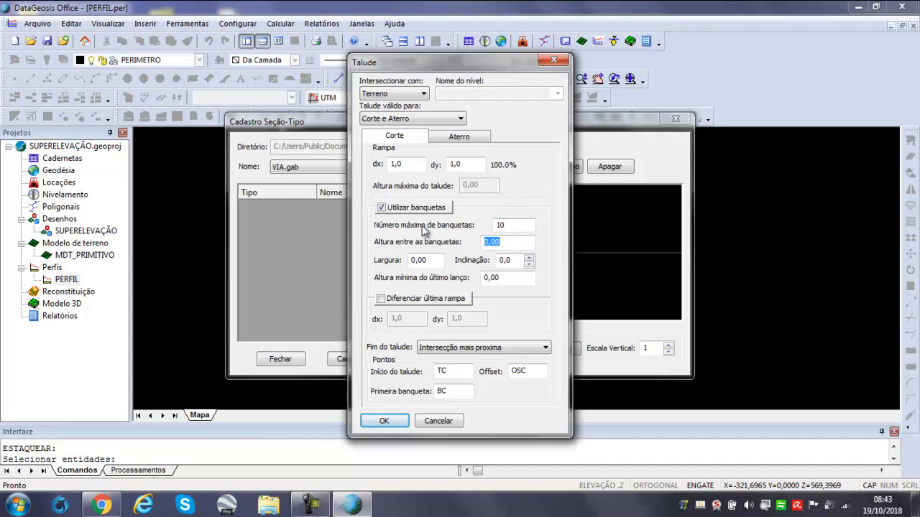
type("5")
key("Tab")
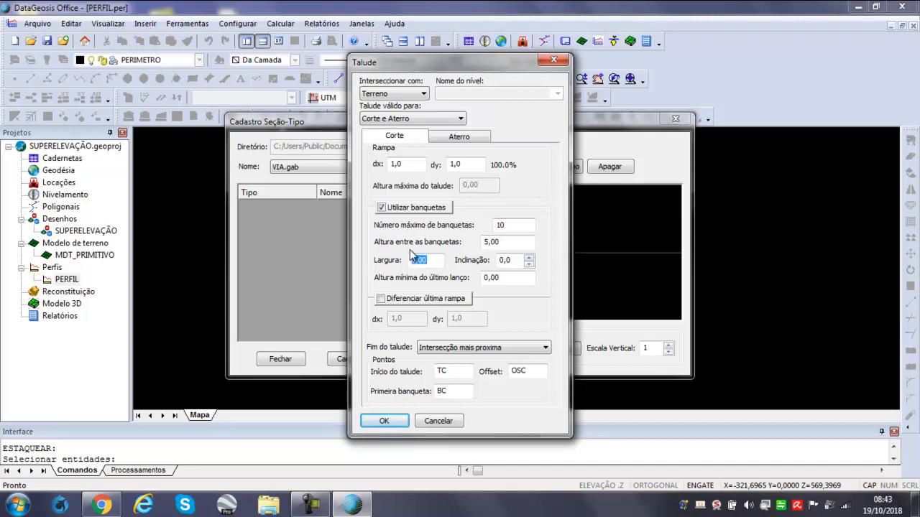
type("2")
left_click(530, 258)
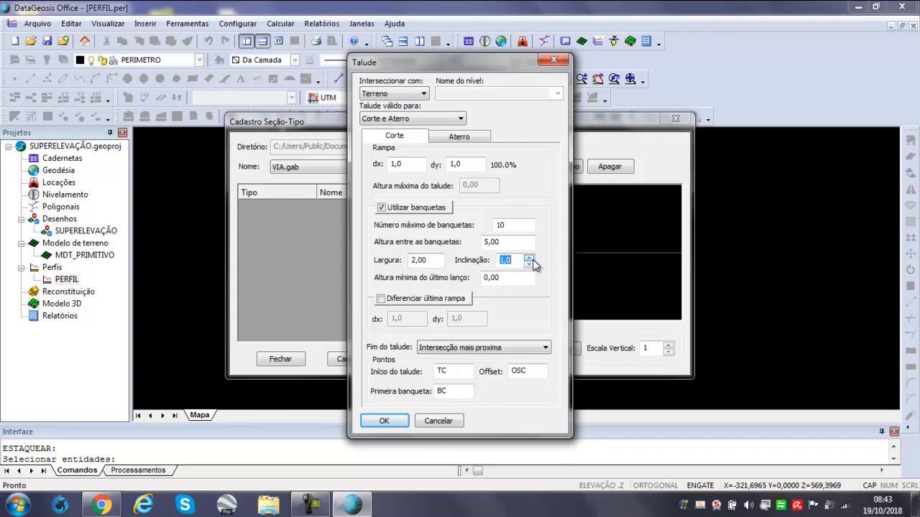
Step: Set the slope's fill ramp to dx 1.5 with up to 10 benches, 5 high, 2 wide and inclined 1.0, and accept the slope
left_click(462, 136)
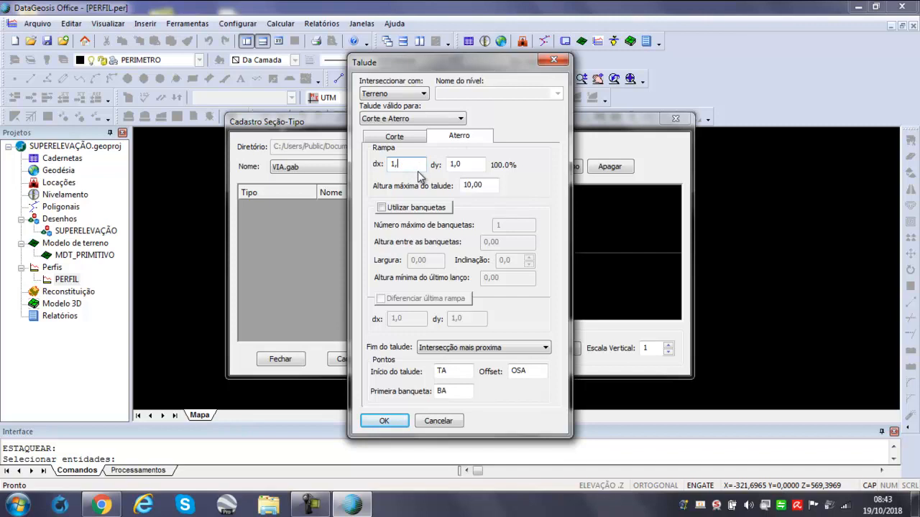
type("1,5")
left_click(430, 209)
left_click(507, 227)
type("10")
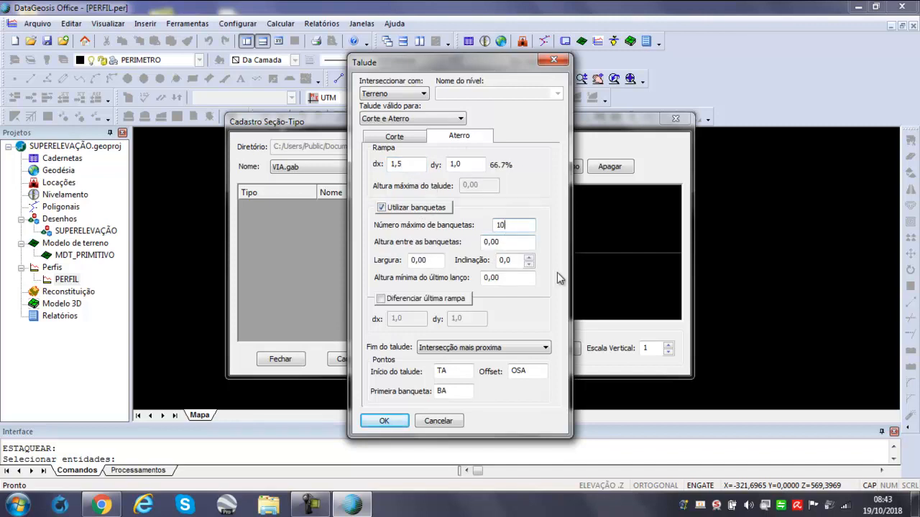
left_click_drag(534, 242, 392, 263)
type("5")
type("2")
left_click(532, 260)
left_click(396, 141)
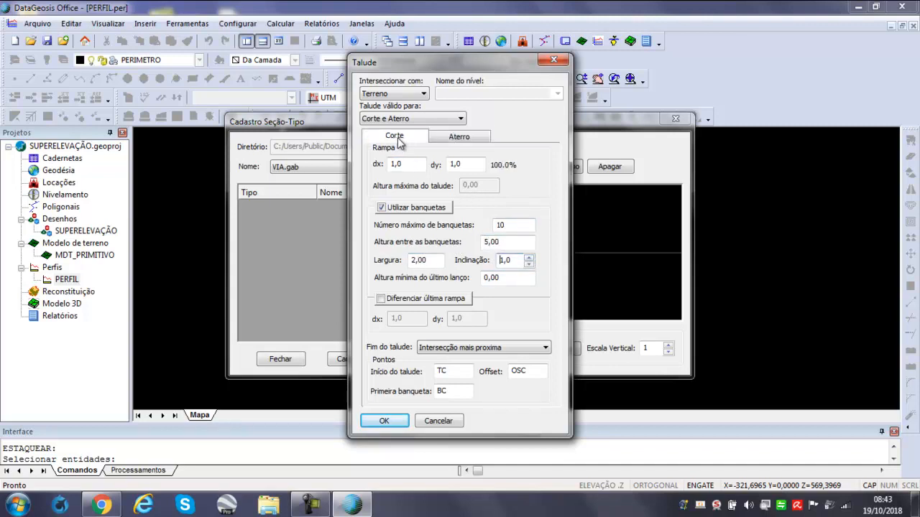
left_click(459, 138)
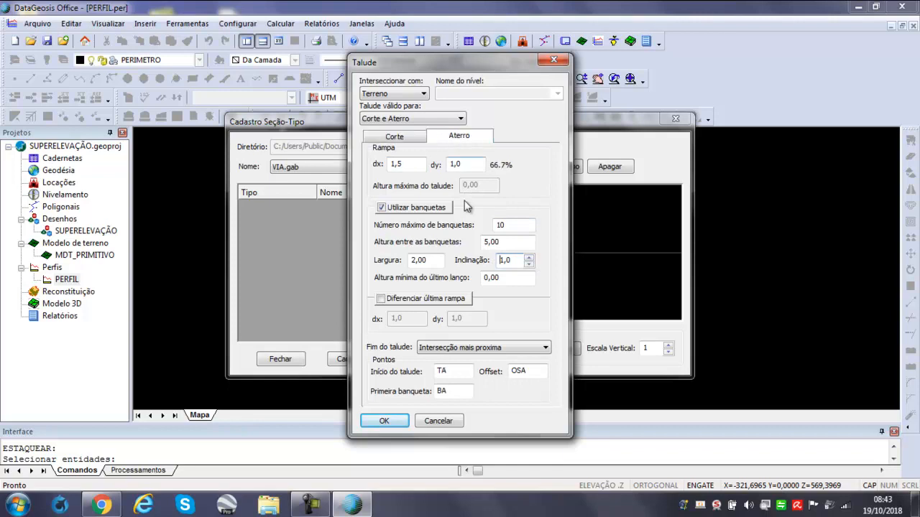
left_click(400, 420)
Step: Add a roadway element 7 m wide in both cut and fill, with double crossfall at 2%
left_click(413, 194)
left_click(424, 256)
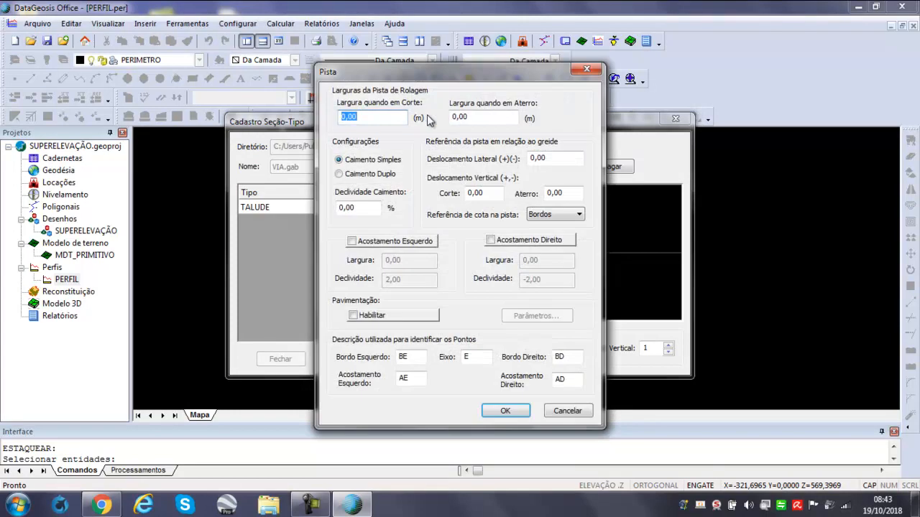
type("7")
double_click(460, 117)
type("7")
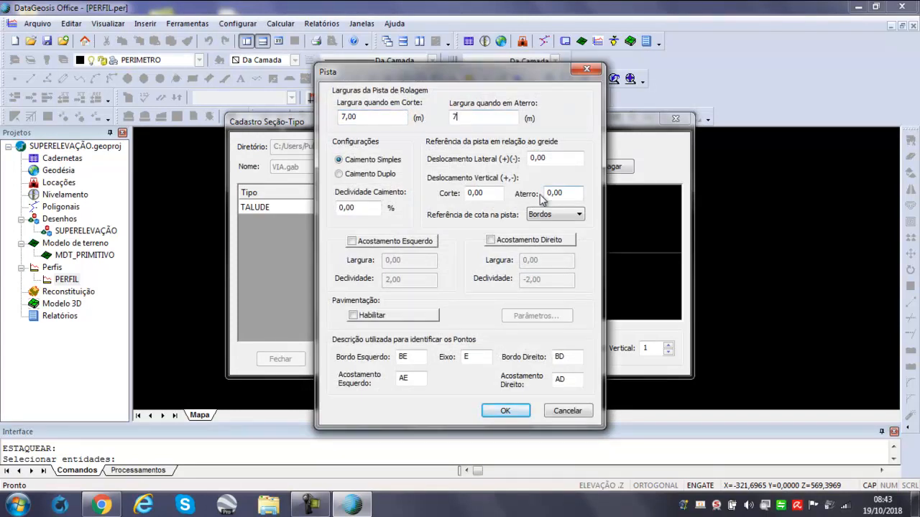
left_click(375, 175)
left_click_drag(356, 208, 347, 208)
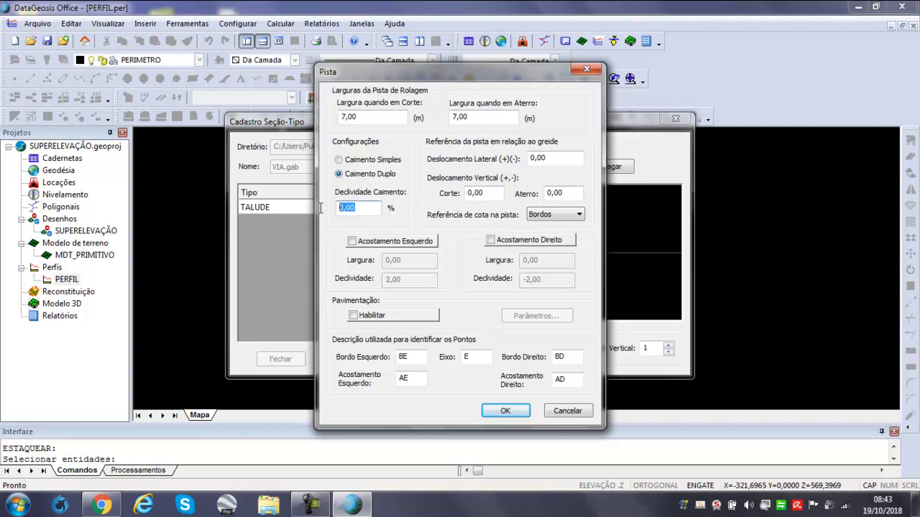
type("2")
left_click(489, 190)
left_click(506, 413)
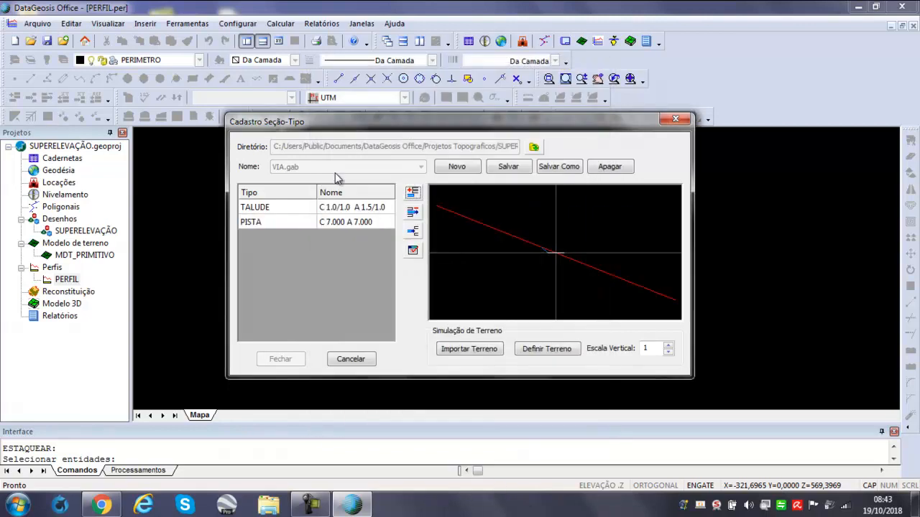
Step: Start a second slope element after the roadway, enabling cut benches: maximum 10, height 5, width 2 and inclination 1.0
left_click(412, 192)
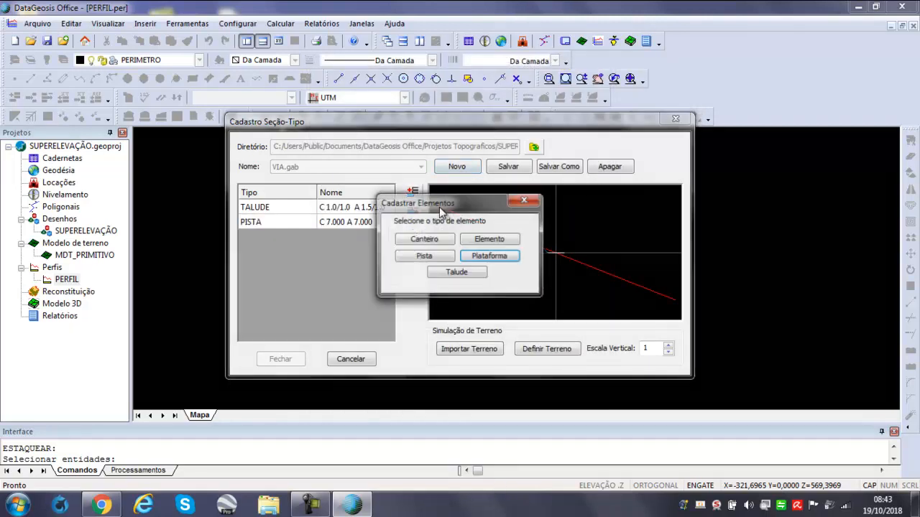
left_click(456, 272)
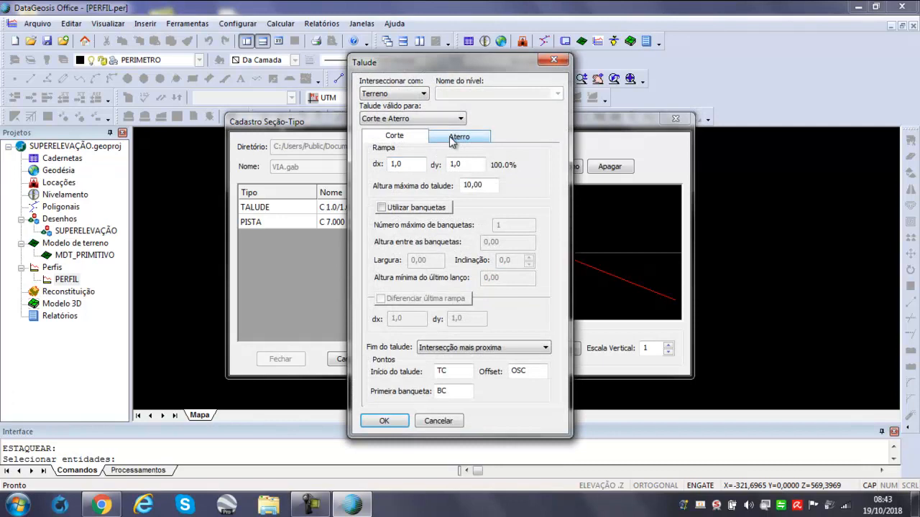
left_click(408, 208)
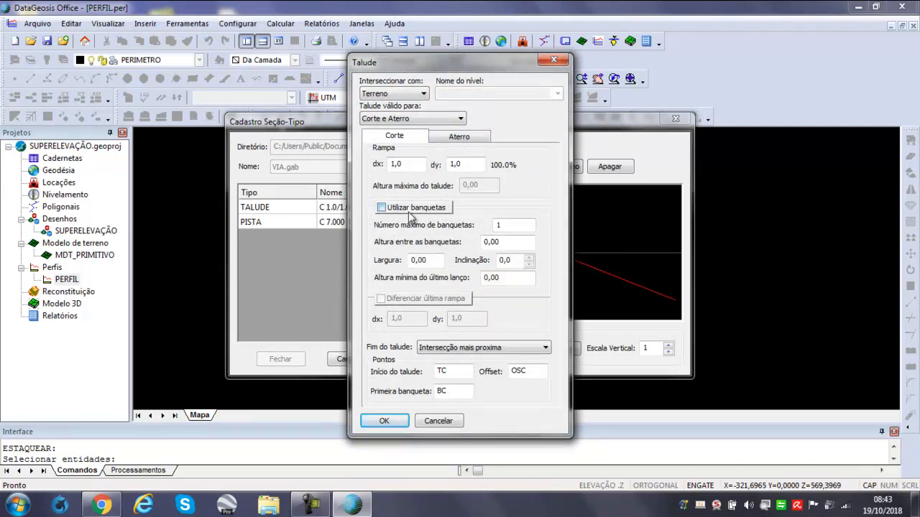
type("0")
key("Tab")
key("Tab")
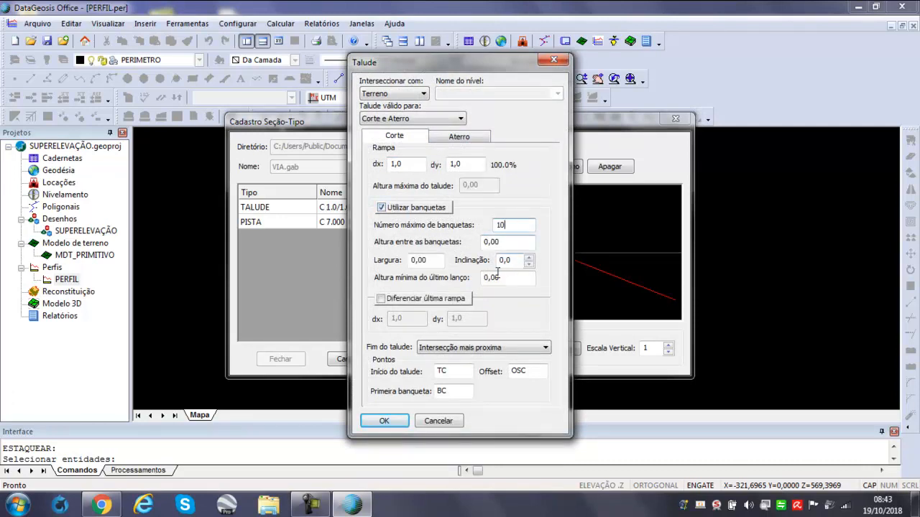
type("2")
left_click(512, 245)
key("BackSpace")
type("5")
left_click(529, 257)
left_click(529, 257)
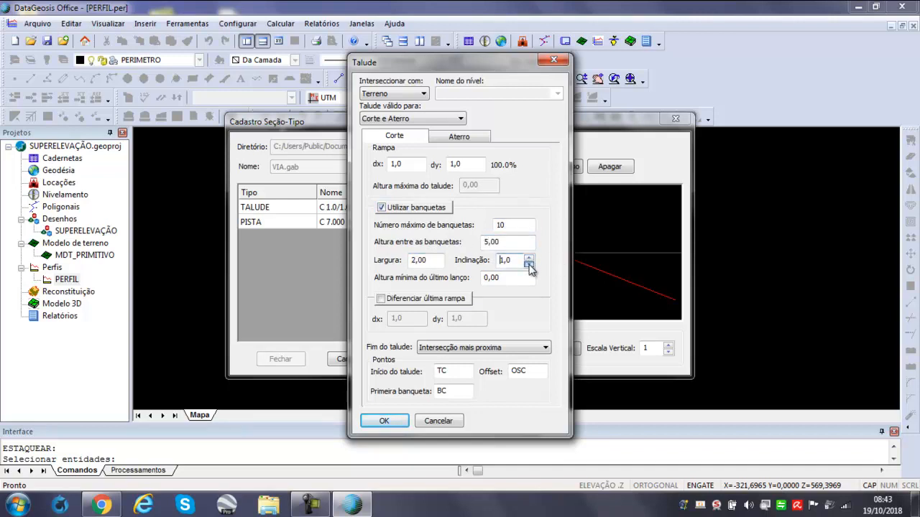
Step: Set the second slope's fill ramp to dx 1.5 with up to 10 benches, 2 high, 2 wide and inclined 1.0, and accept the slope
left_click(458, 138)
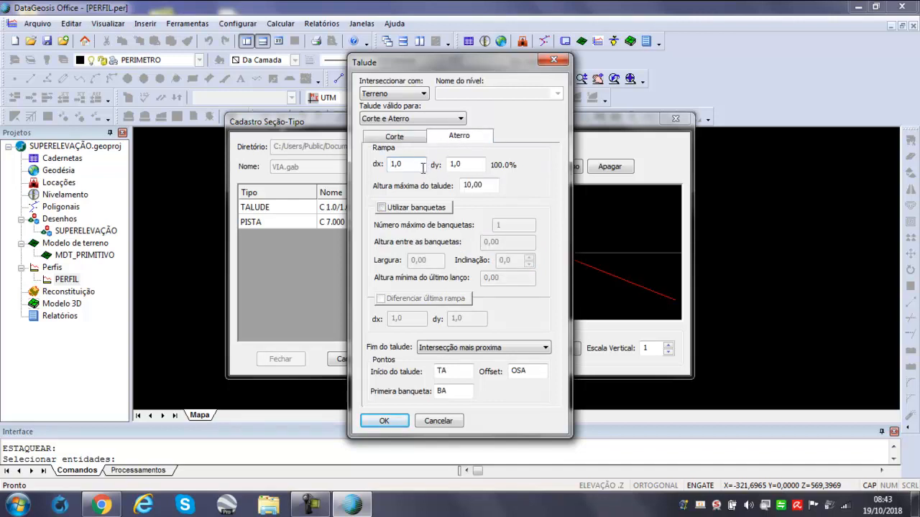
type("5")
left_click(440, 209)
double_click(482, 242)
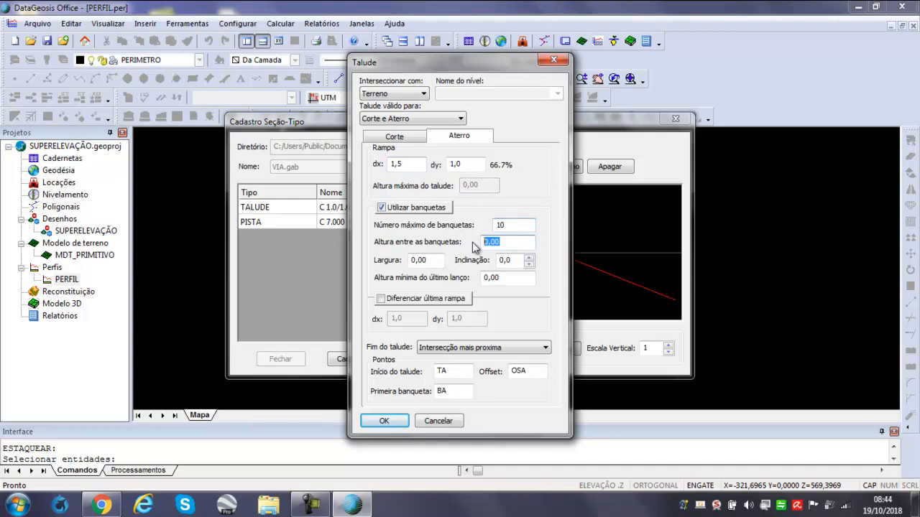
type("2")
left_click(528, 257)
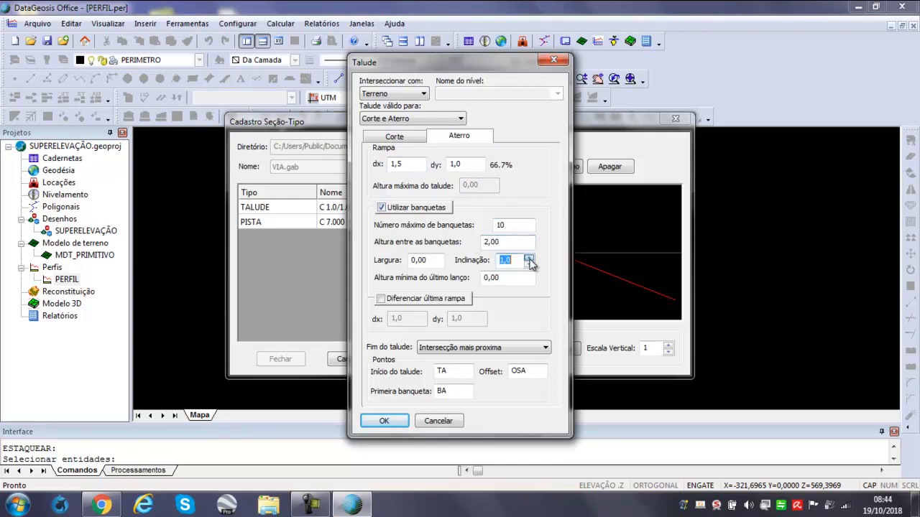
left_click_drag(443, 261, 378, 260)
type("3")
left_click(383, 421)
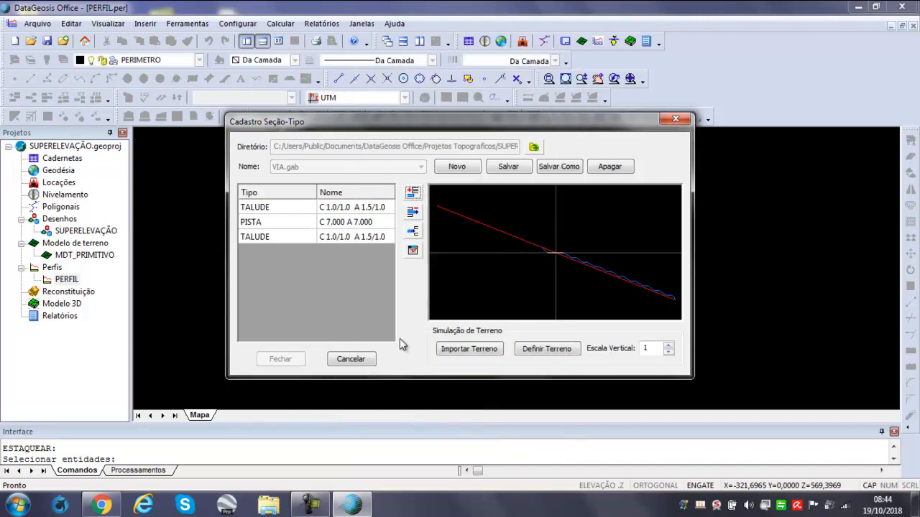
Step: Review the cut and fill settings of both slope elements in the VIA typical section
left_click(344, 239)
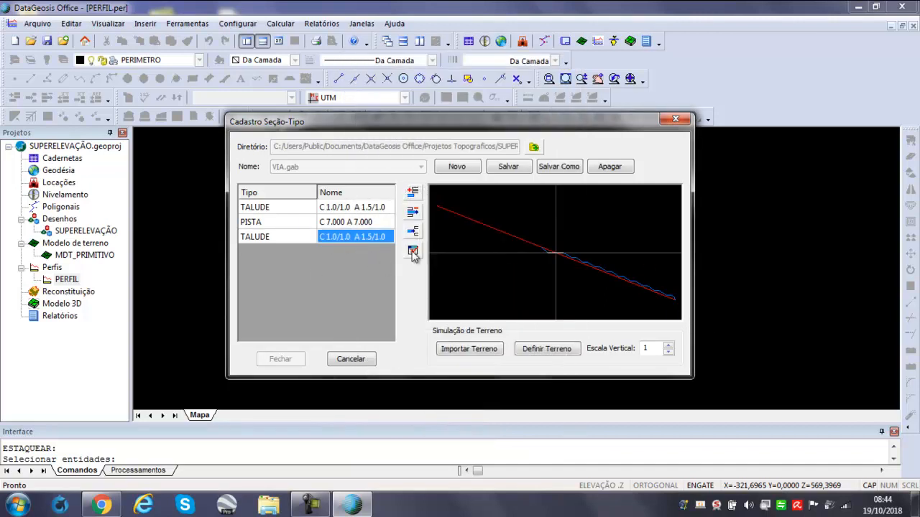
left_click(413, 251)
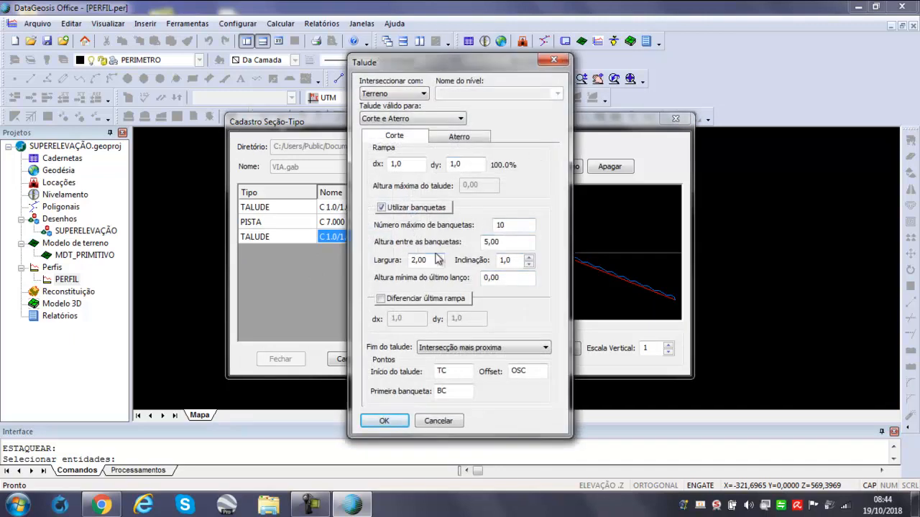
left_click(457, 137)
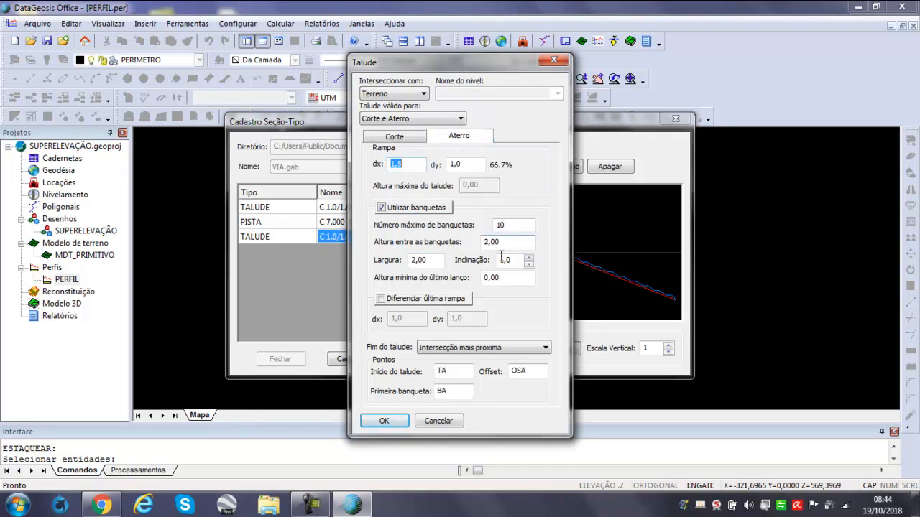
left_click(385, 421)
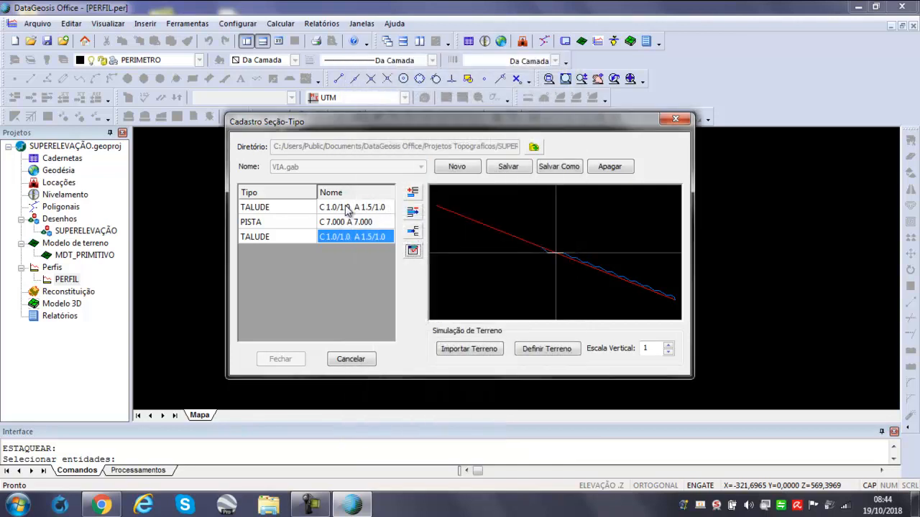
left_click(345, 207)
left_click(413, 250)
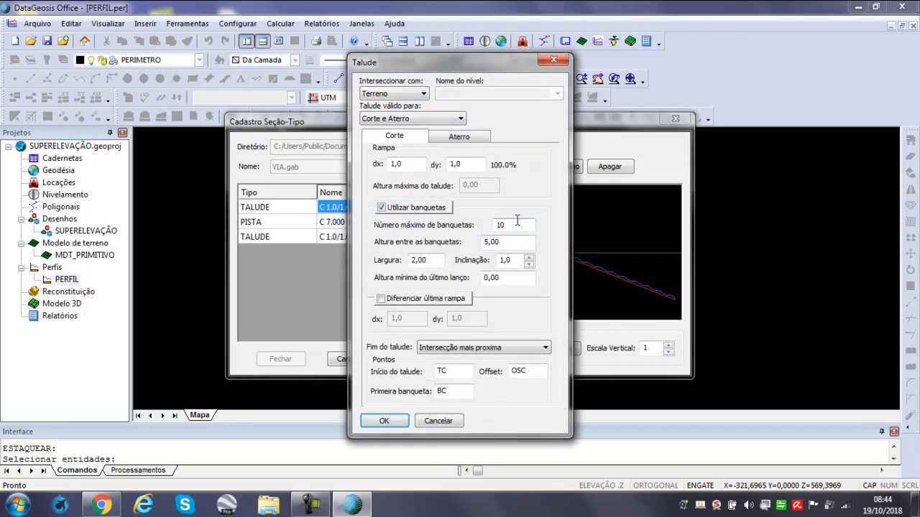
left_click(459, 137)
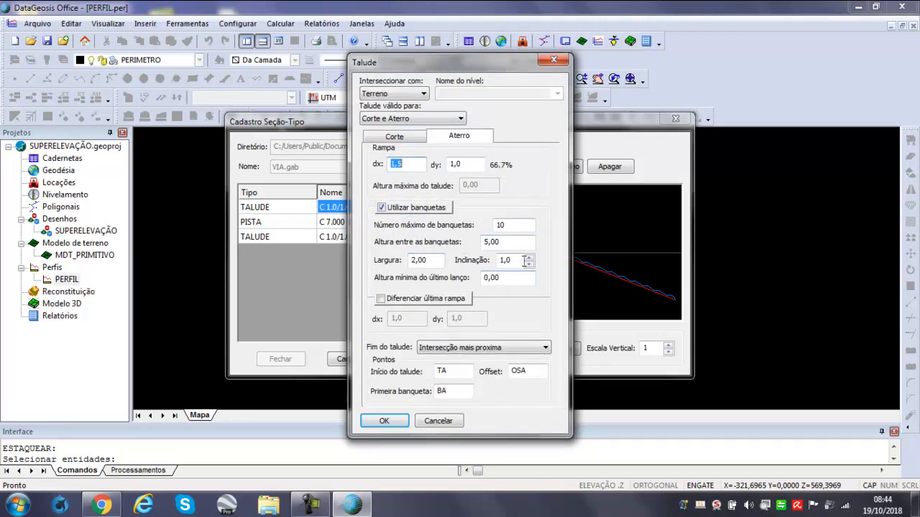
left_click(384, 421)
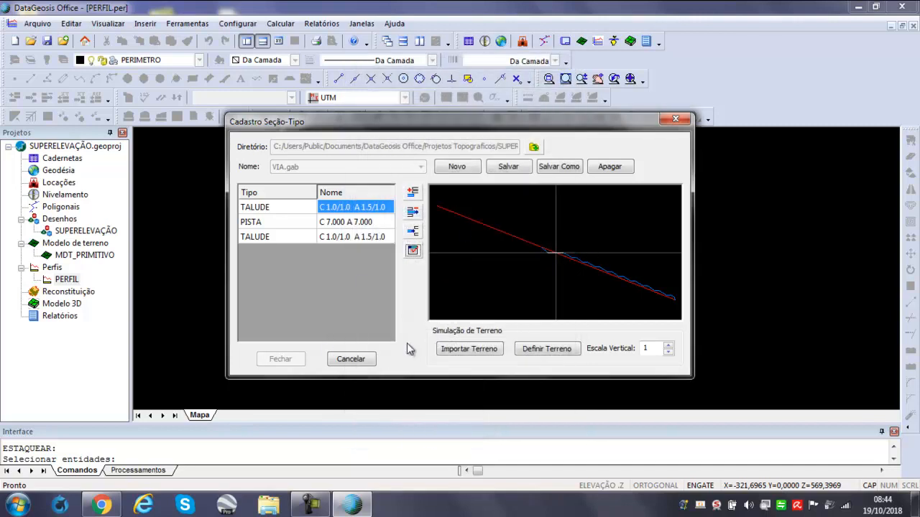
Step: Save the VIA typical section and close the typical section register
left_click(523, 169)
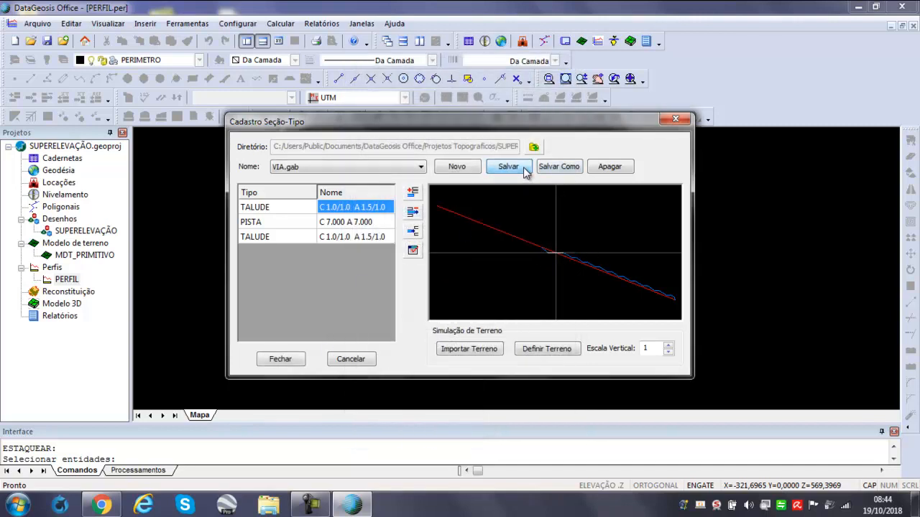
left_click(281, 360)
scroll(381, 245, "up", 1)
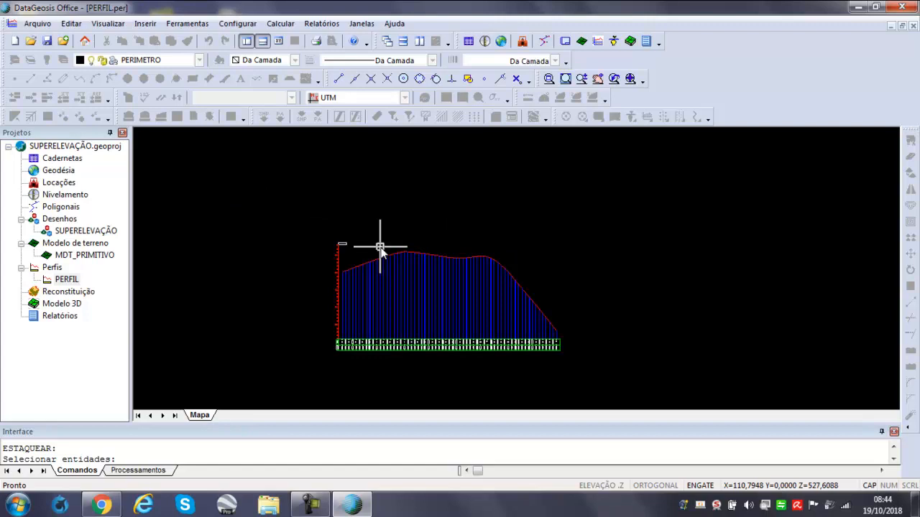
Step: Start a new grade line at the beginning of the profile and draw its first segment, about 198.5 m long with a 2.83% ramp
left_click(186, 23)
mouse_move(197, 98)
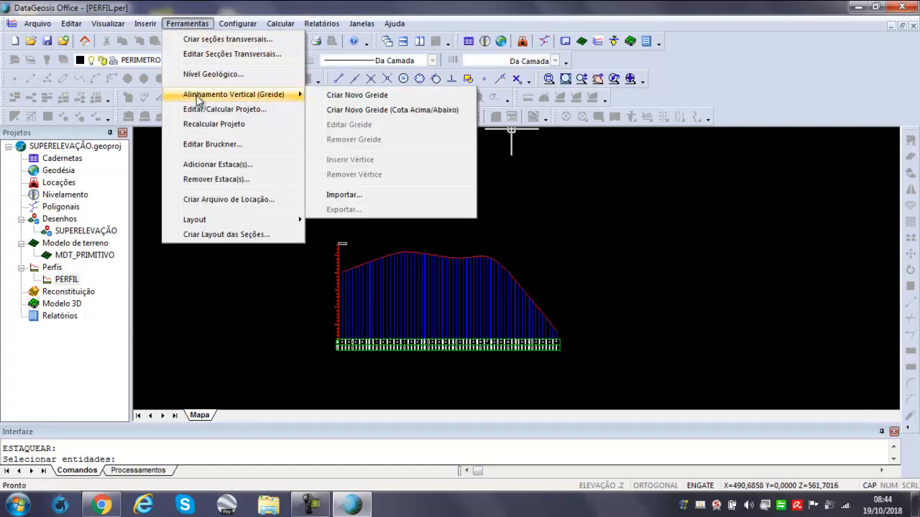
left_click(385, 97)
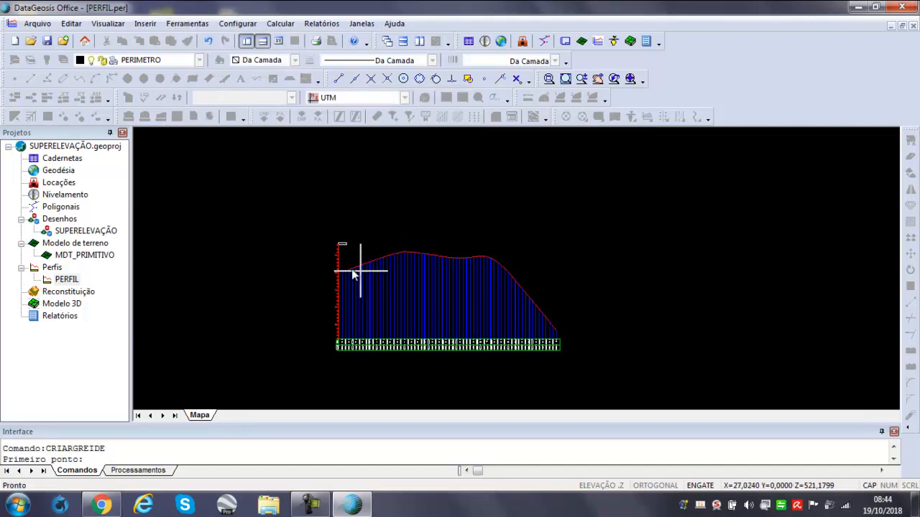
scroll(365, 272, "up", 2)
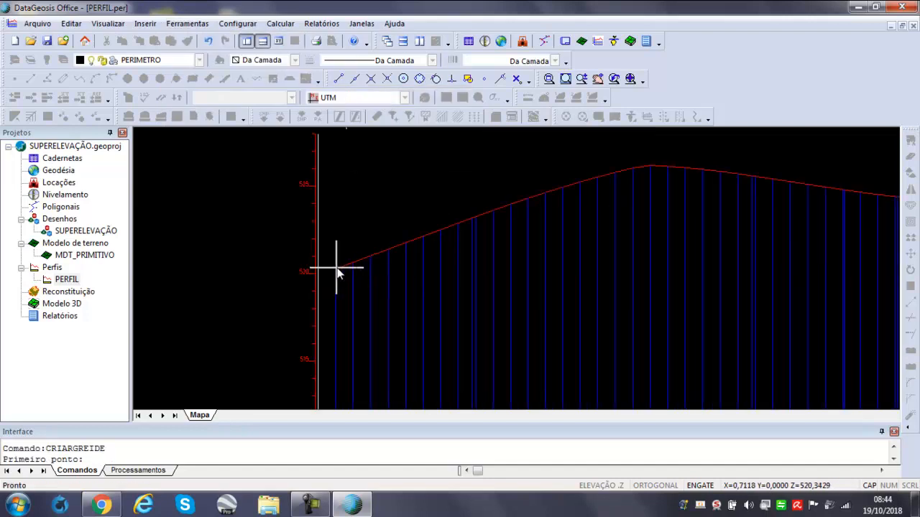
left_click(338, 272)
left_click(433, 275)
left_click(684, 175)
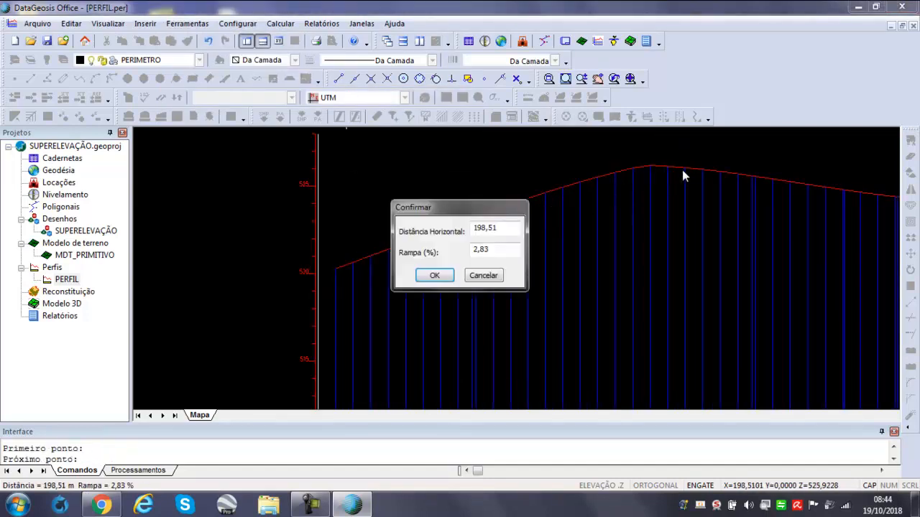
left_click(434, 275)
Step: Continue the grade line with segments of about 132.7 m at -0.76% and about 156.7 m at -2.93%
scroll(396, 254, "down", 2)
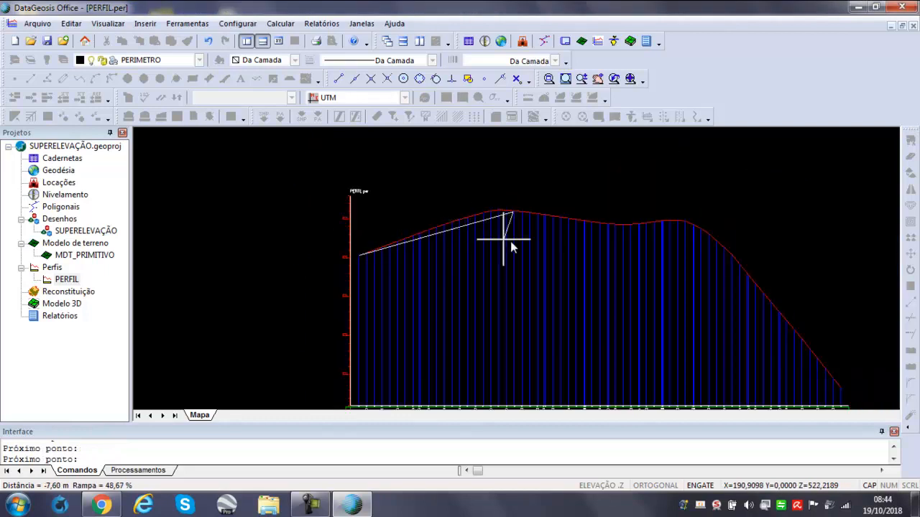
left_click(616, 224)
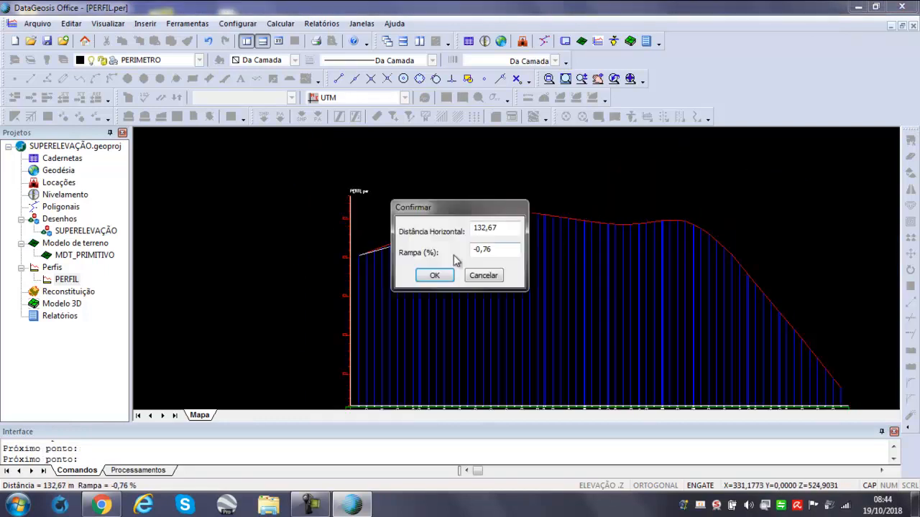
left_click(433, 275)
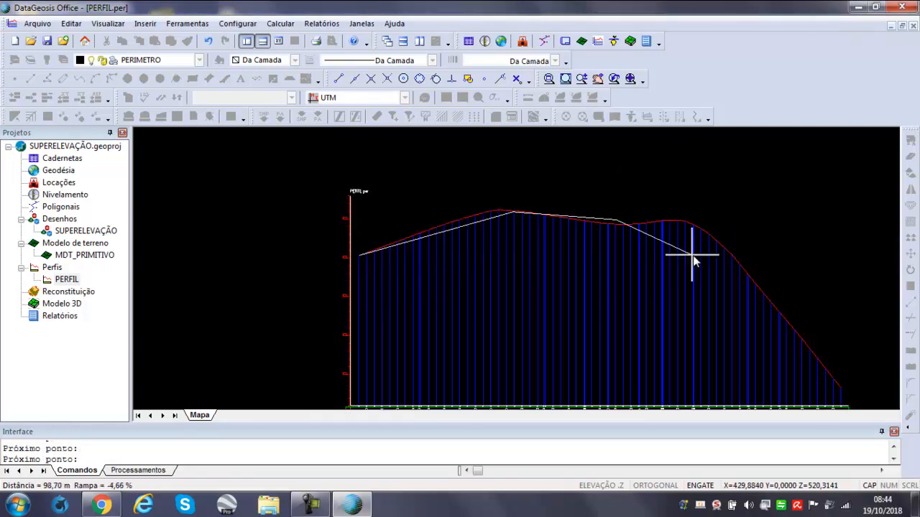
left_click(738, 260)
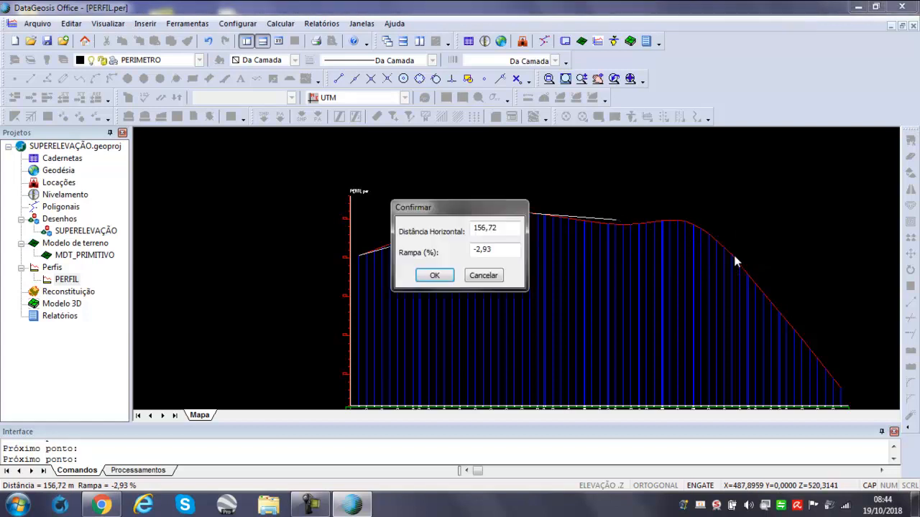
left_click(434, 275)
Step: Finish the grade line at the end of the profile with a 132.10 m segment, entering a ramp of 10%
scroll(424, 246, "down", 2)
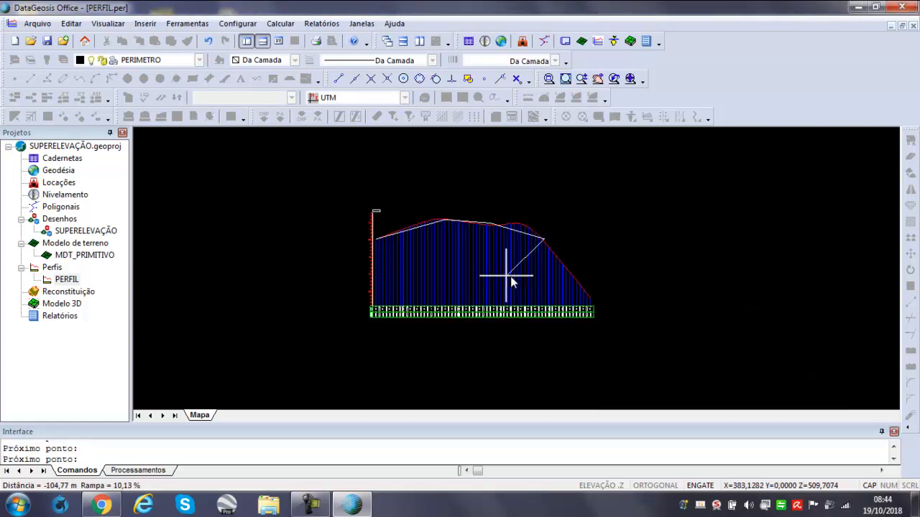
left_click(591, 294)
left_click_drag(501, 251, 470, 256)
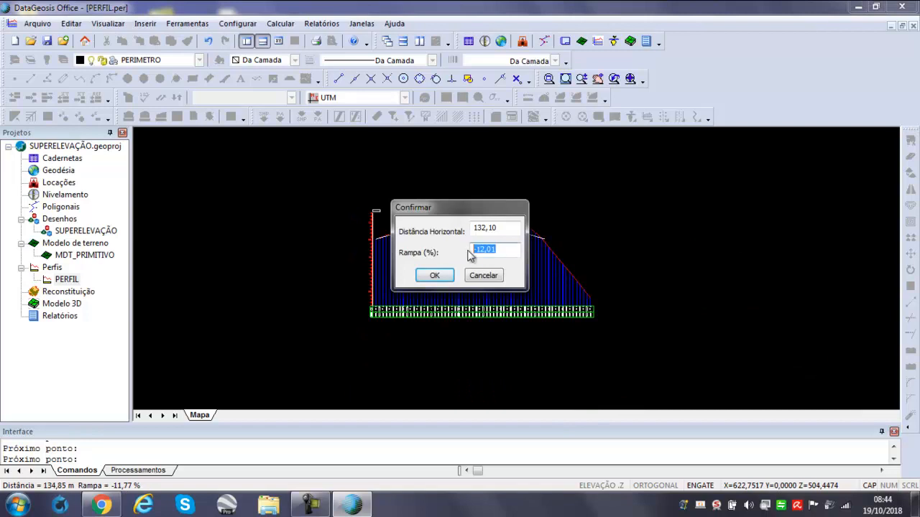
type("10")
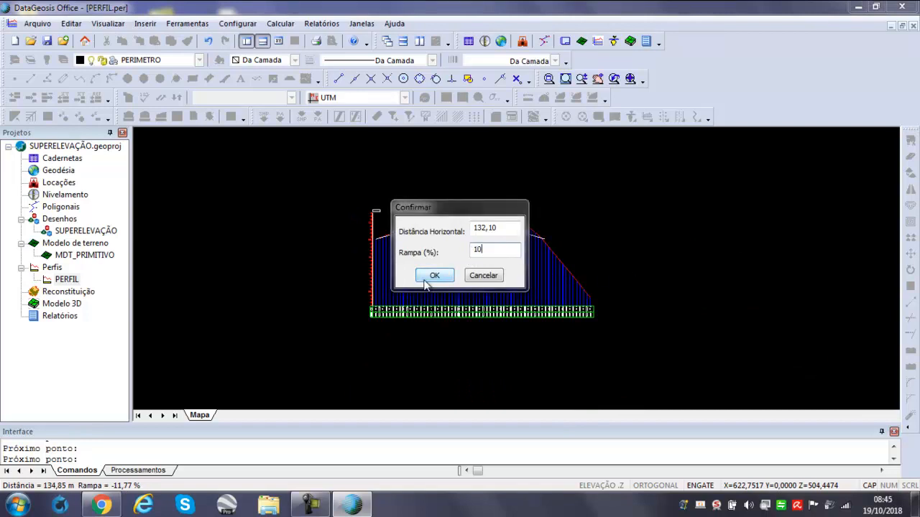
key("Return")
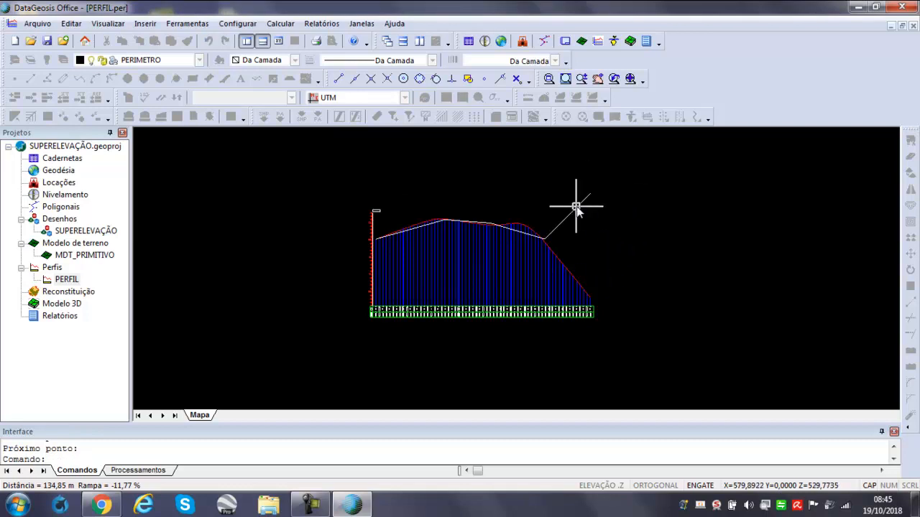
Step: Edit the grade line and set the elevation of its last vertex, PIV 4, to 525
left_click(196, 24)
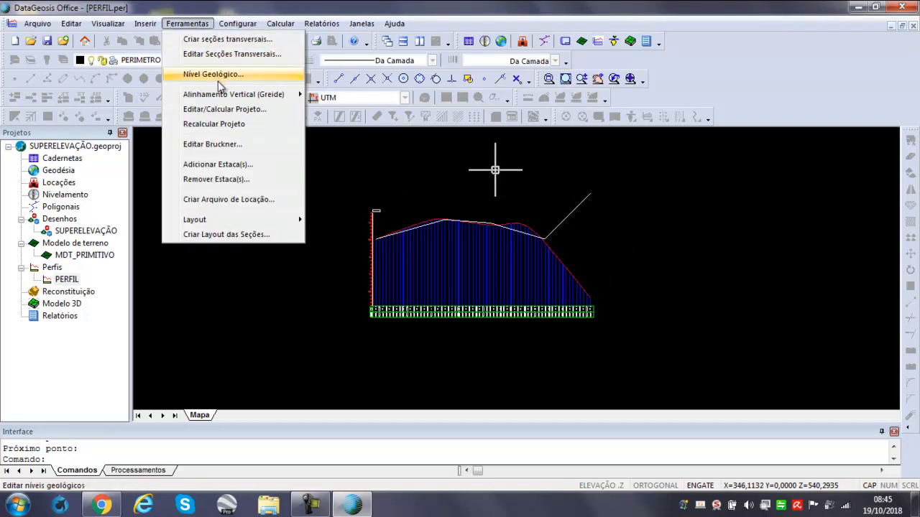
mouse_move(220, 94)
left_click(349, 124)
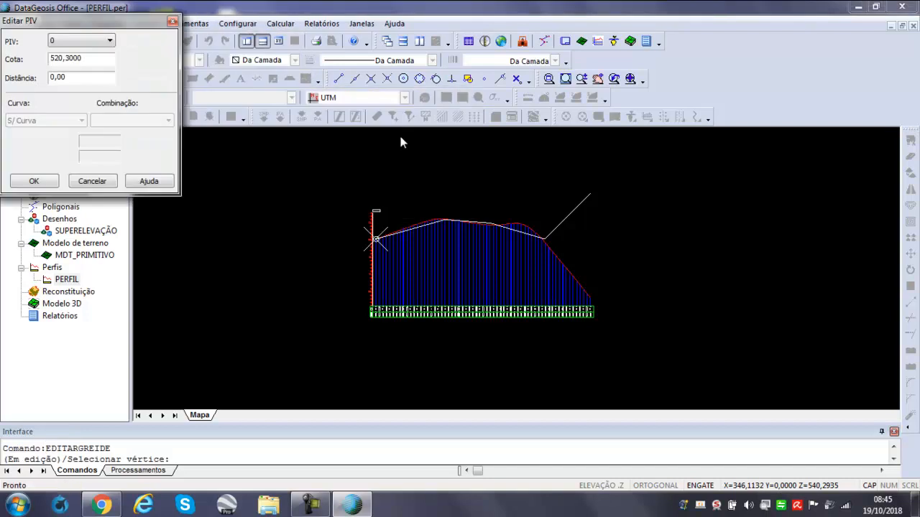
left_click(570, 215)
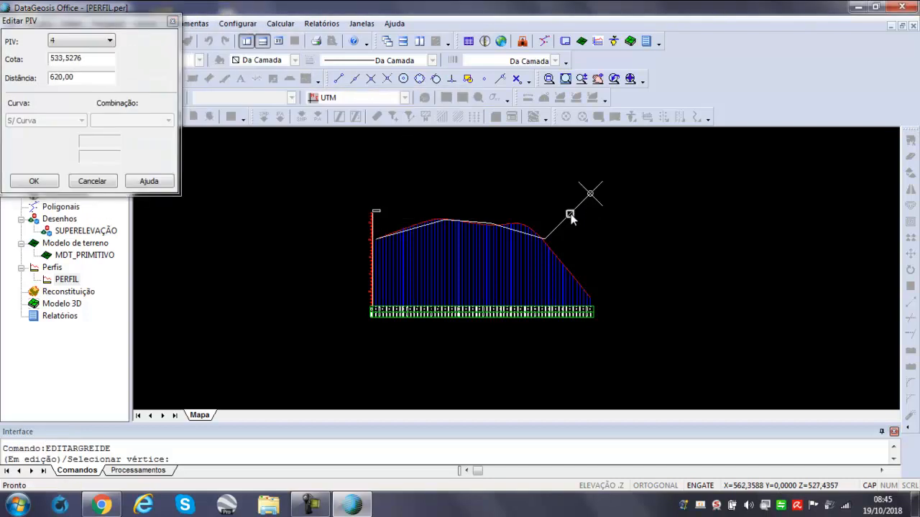
left_click(105, 61)
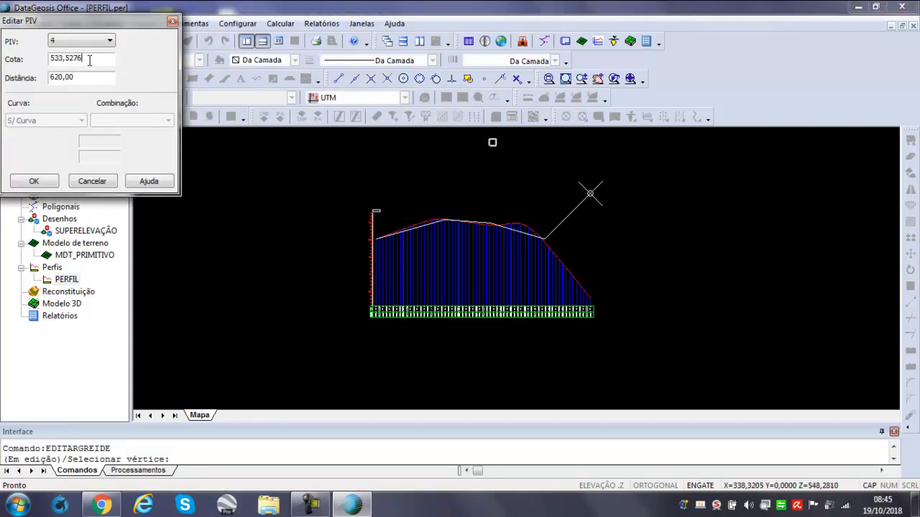
left_click_drag(76, 62, 107, 63)
scroll(351, 225, "up", 4)
scroll(385, 240, "down", 4)
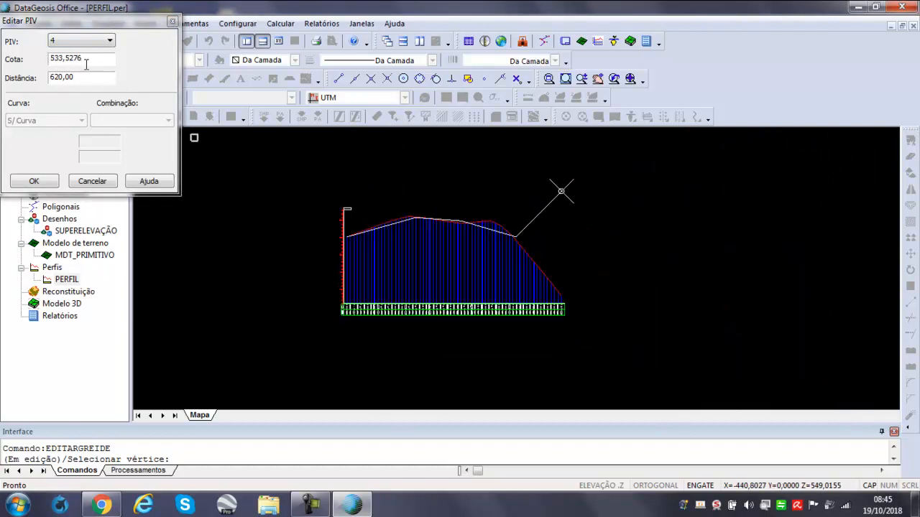
left_click_drag(89, 59, 75, 57)
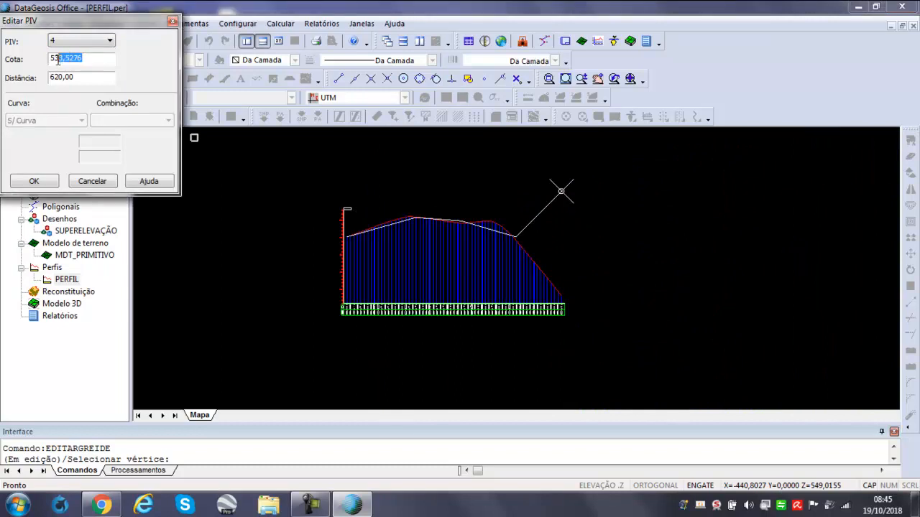
type("25")
left_click(34, 183)
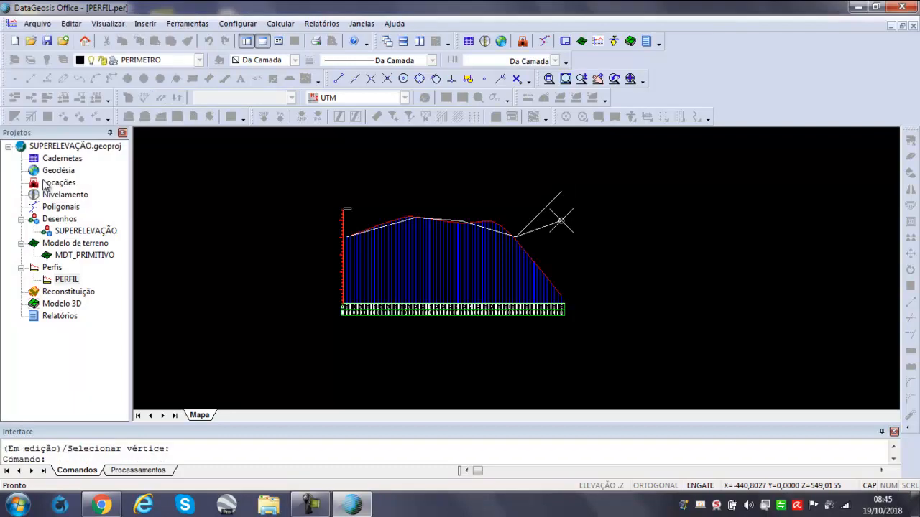
Step: Edit the grade line and set the elevation of its last vertex, PIV 4, to 520
scroll(537, 244, "up", 2)
scroll(590, 249, "down", 2)
scroll(571, 248, "up", 2)
scroll(675, 249, "down", 2)
scroll(593, 210, "up", 2)
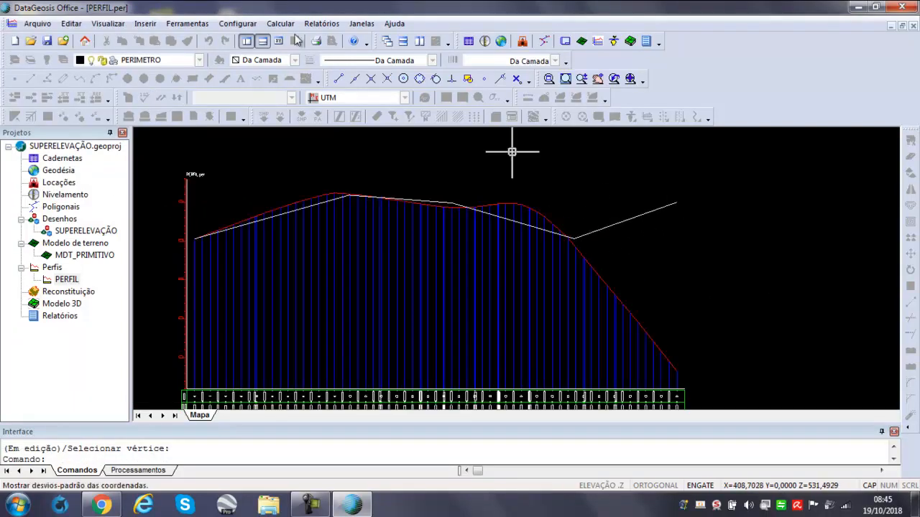
left_click(186, 23)
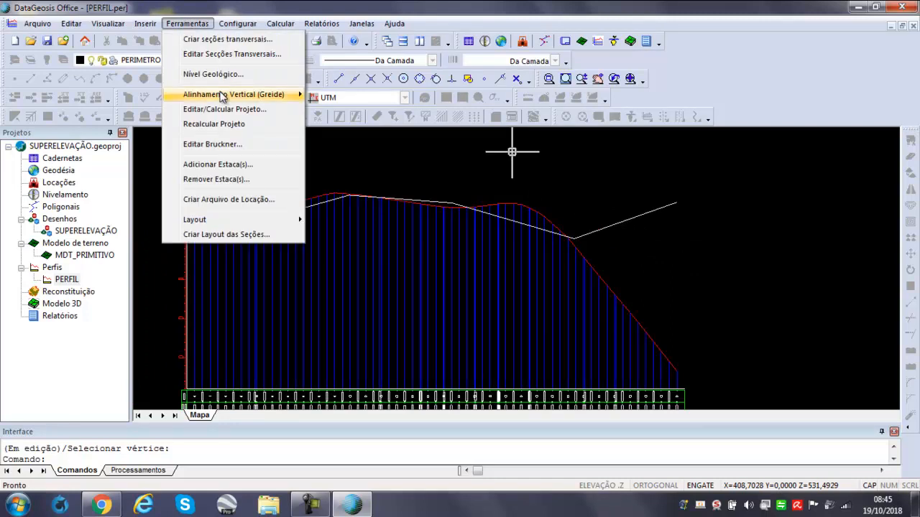
mouse_move(222, 94)
left_click(351, 124)
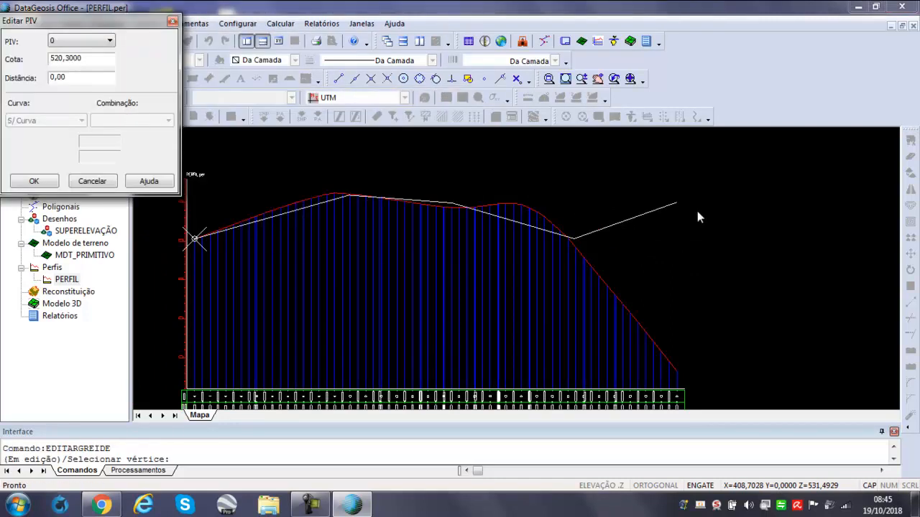
left_click(676, 204)
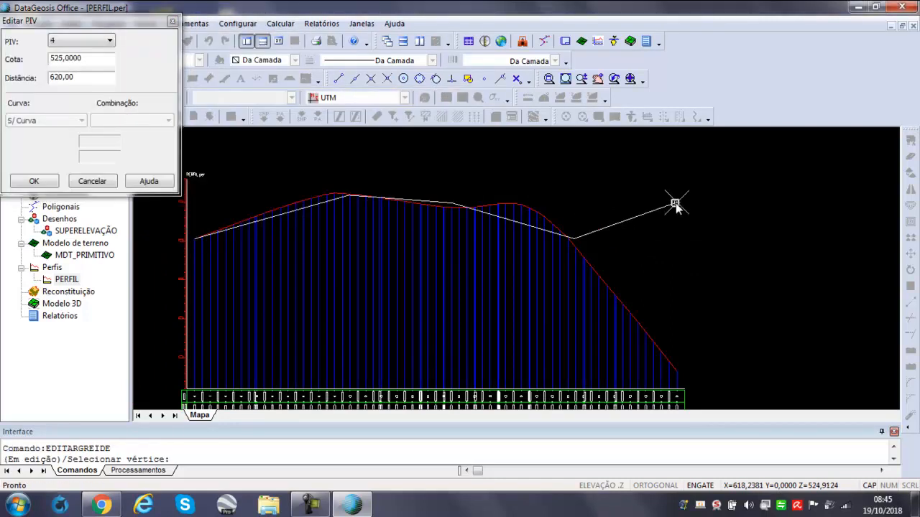
double_click(61, 59)
type("520")
key("Return")
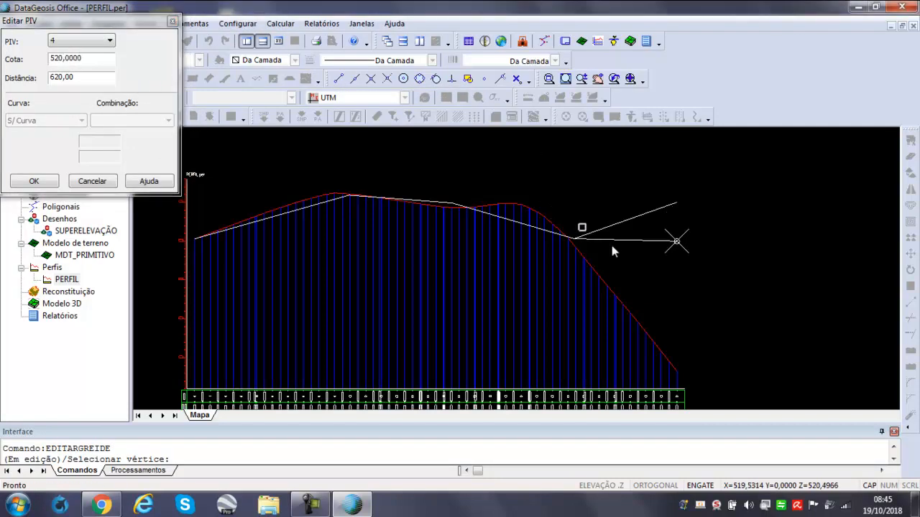
left_click(43, 180)
Step: Start the project calculation for the profile and assign the VIA.gab typical section to all stations
scroll(775, 309, "down", 3)
scroll(691, 269, "up", 3)
scroll(609, 265, "down", 3)
scroll(639, 290, "up", 2)
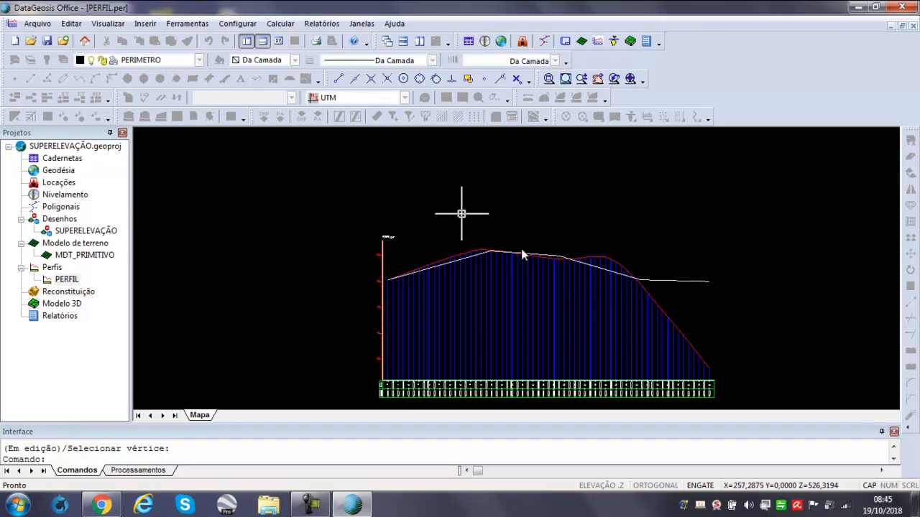
left_click(190, 25)
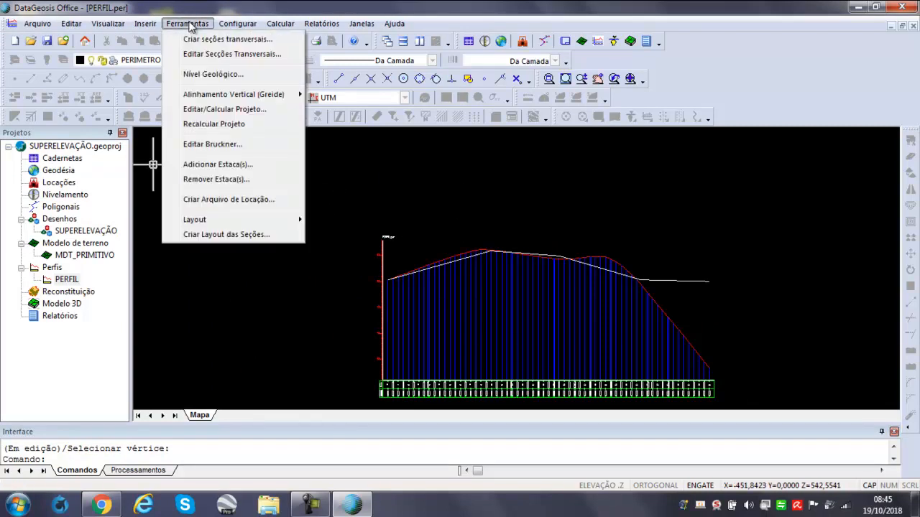
left_click(240, 108)
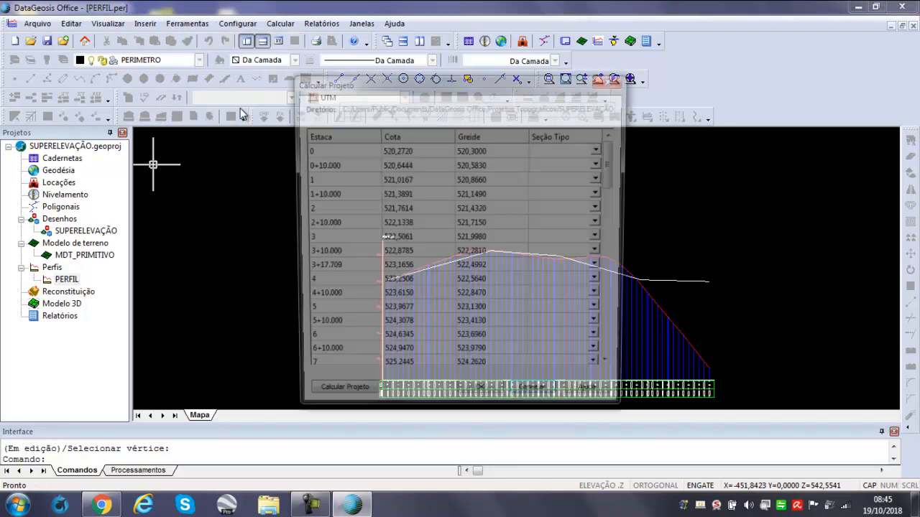
left_click(604, 151)
left_click(603, 150)
left_click(602, 151)
left_click(602, 150)
left_click(573, 165)
left_click(592, 136)
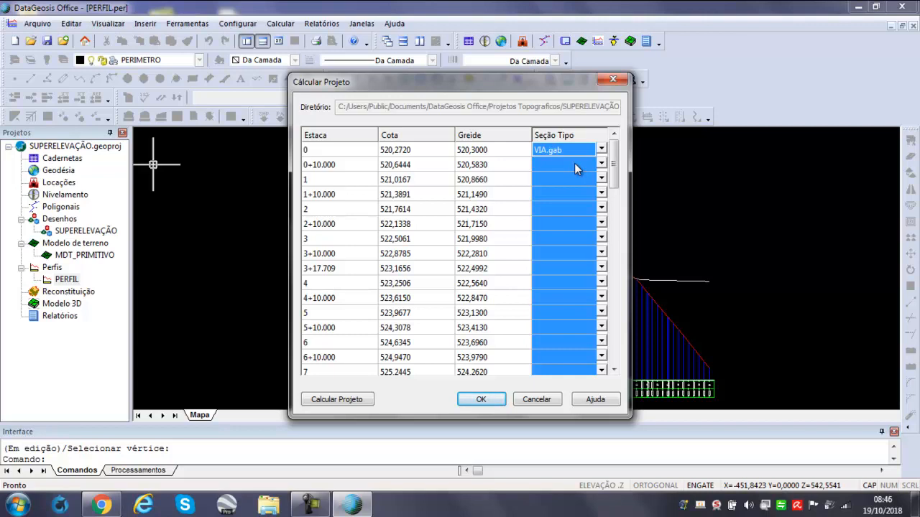
Step: Calculate the project with the assigned typical sections and accept the calculation
left_click(343, 399)
left_click(534, 280)
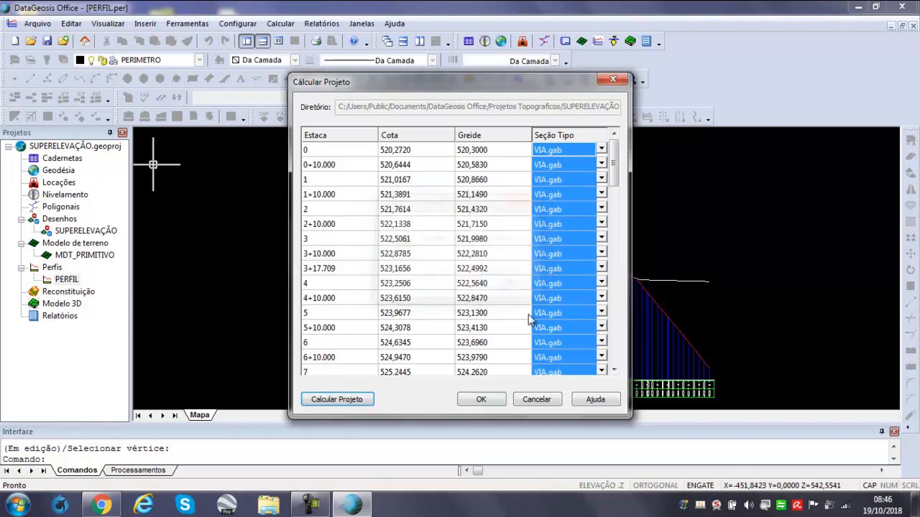
left_click(481, 400)
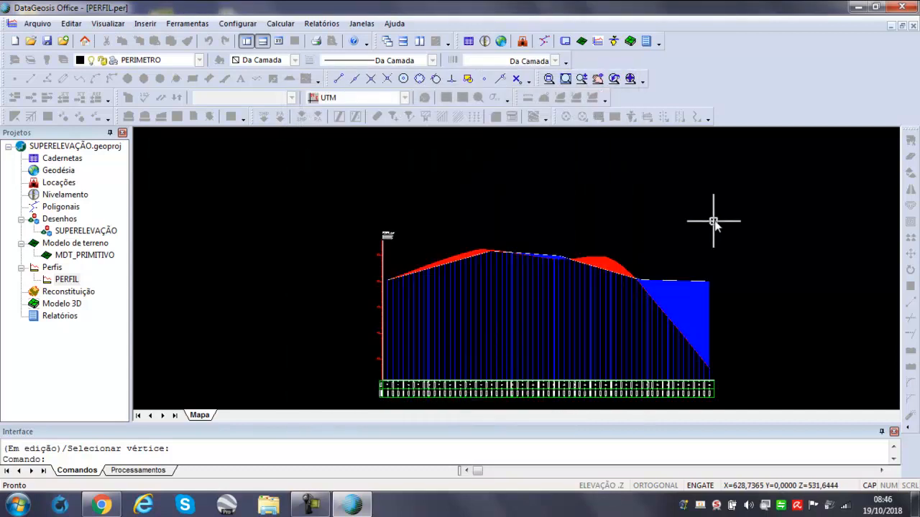
Step: Examine the cut and fill areas between the terrain and the grade line along the whole profile
scroll(394, 264, "up", 1)
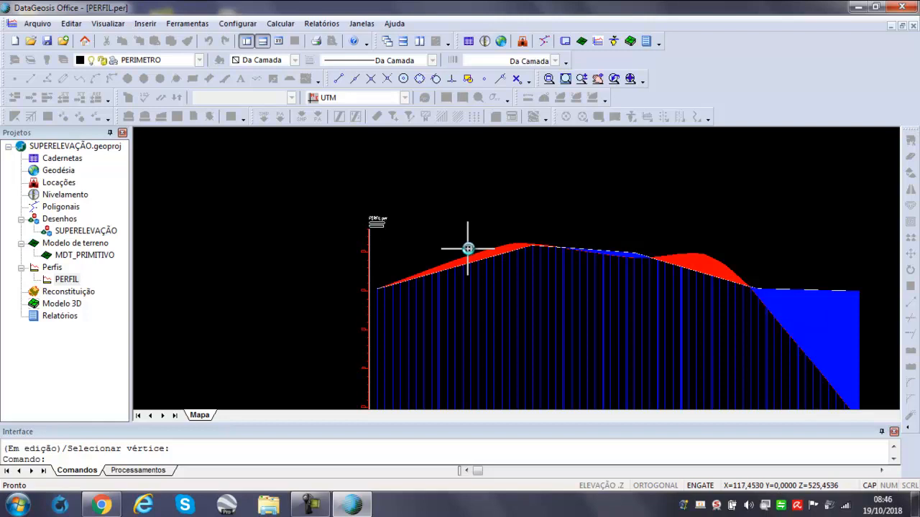
scroll(669, 237, "up", 3)
scroll(585, 232, "down", 3)
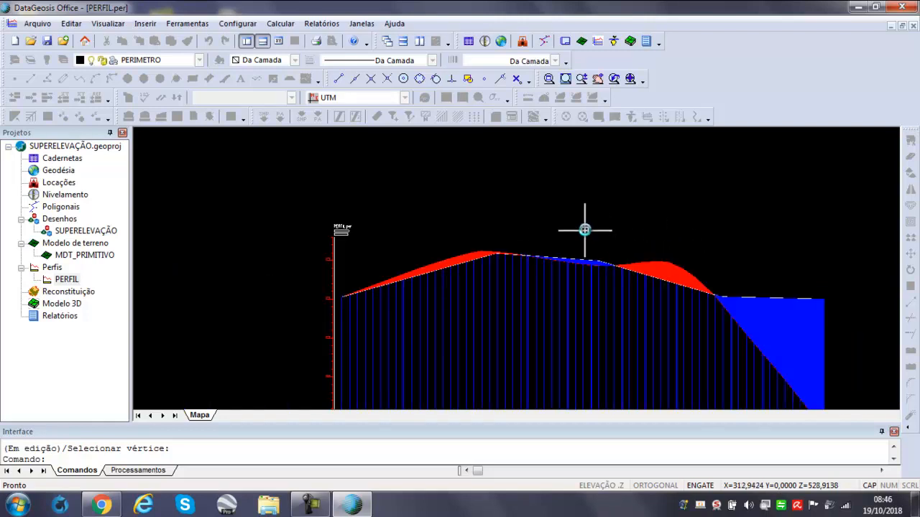
scroll(729, 298, "up", 3)
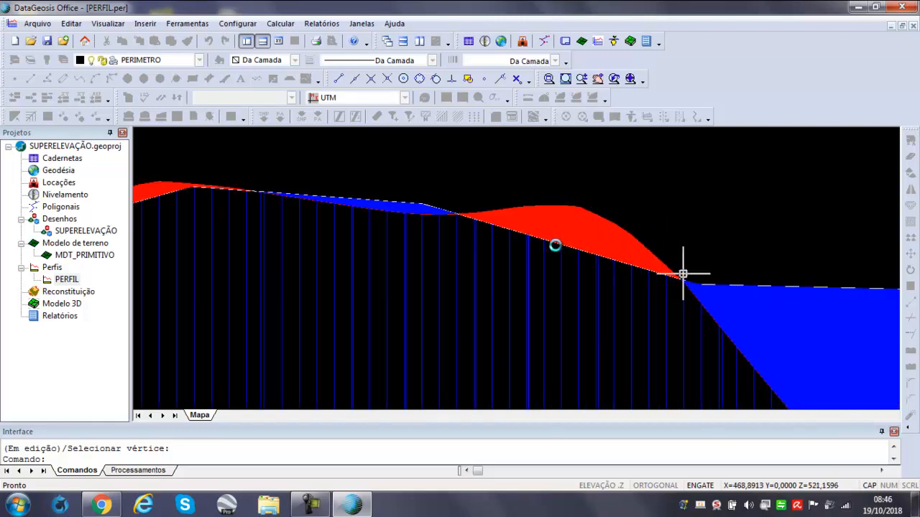
scroll(322, 189, "down", 3)
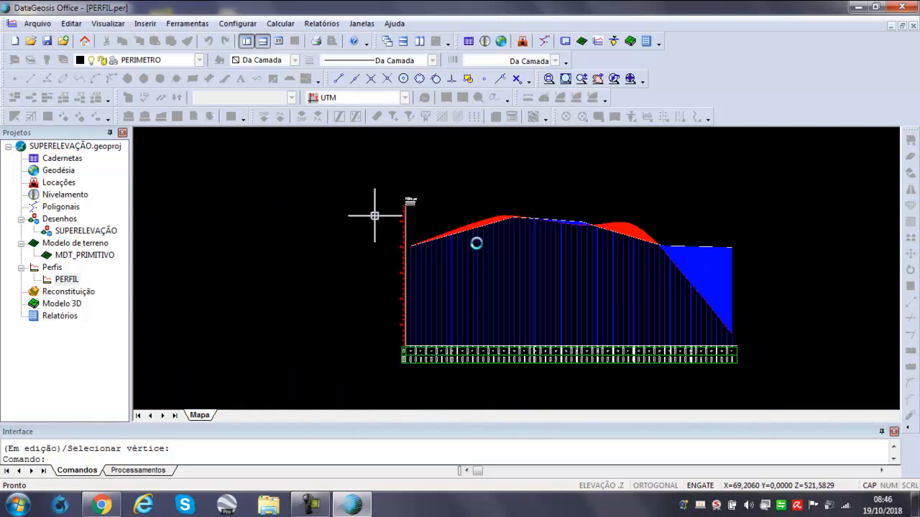
scroll(536, 182, "up", 3)
scroll(556, 161, "up", 2)
scroll(556, 161, "down", 3)
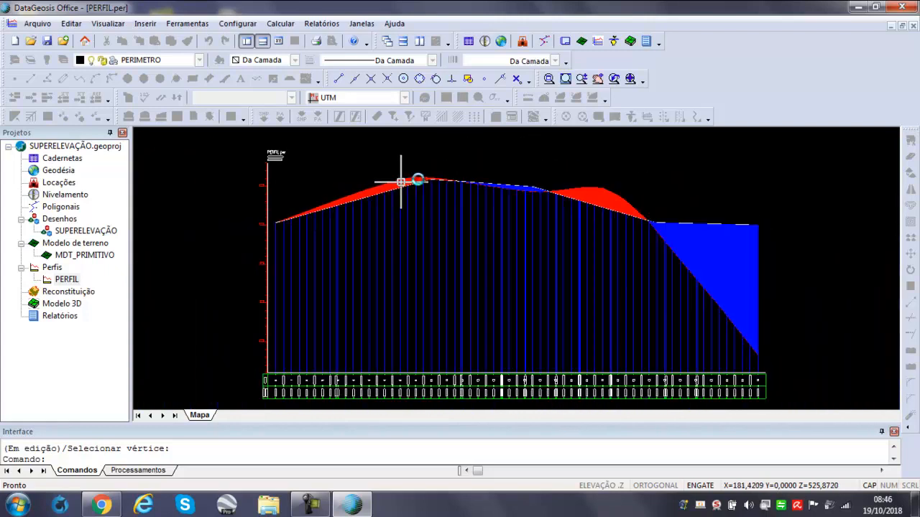
Step: Check which vertical curve types are available for PIV 1 of the grade line, without applying any
left_click(181, 24)
mouse_move(219, 94)
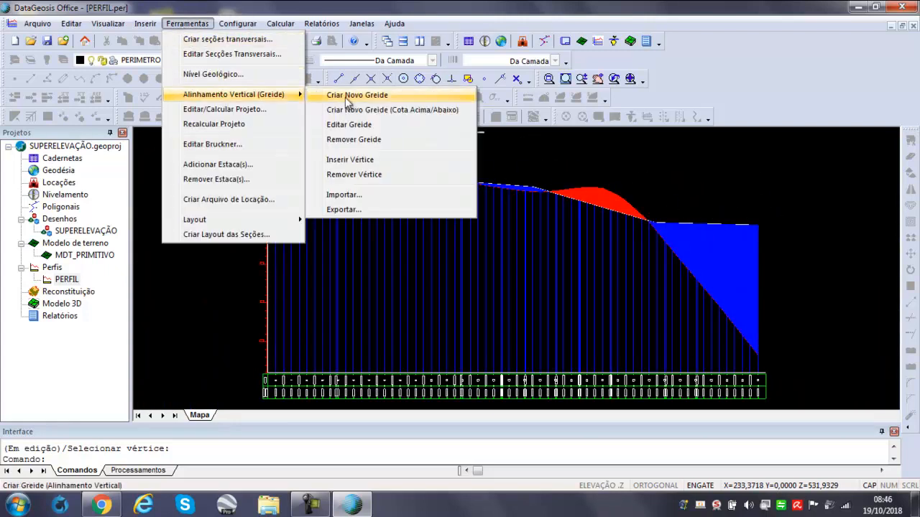
left_click(366, 126)
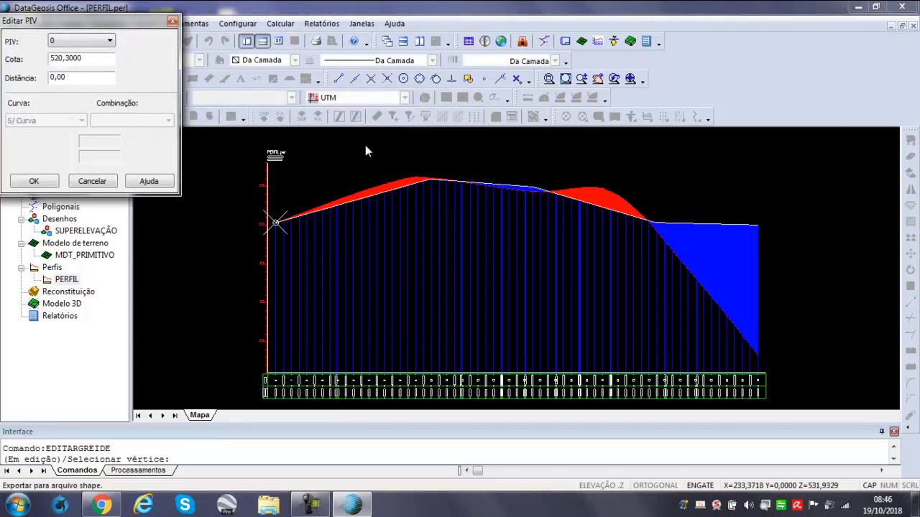
left_click(423, 178)
left_click(60, 122)
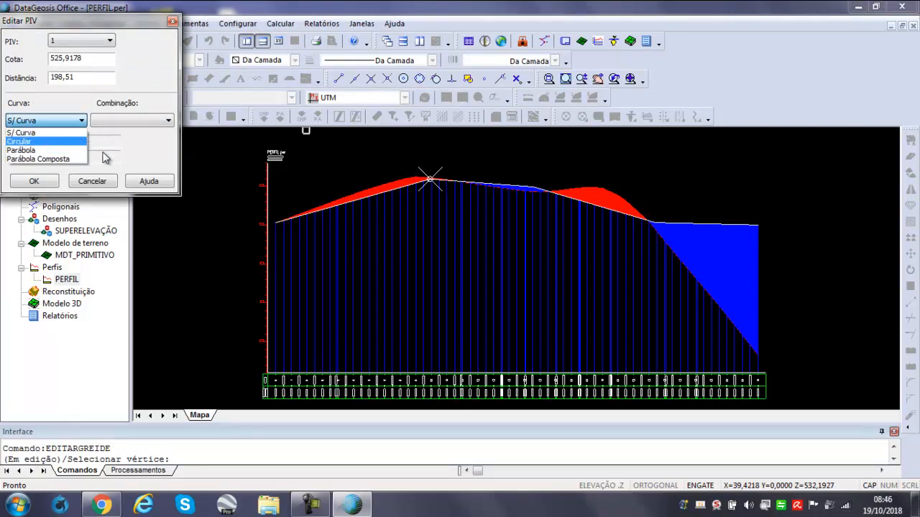
left_click(173, 22)
left_click(173, 23)
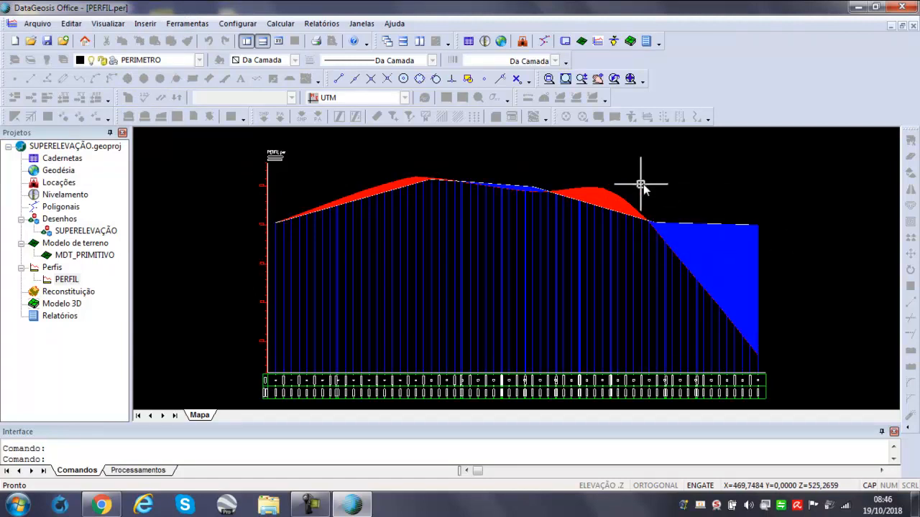
Step: Review the projected cross sections from the first station up to station 11+18.002
scroll(653, 191, "up", 3)
scroll(653, 192, "down", 3)
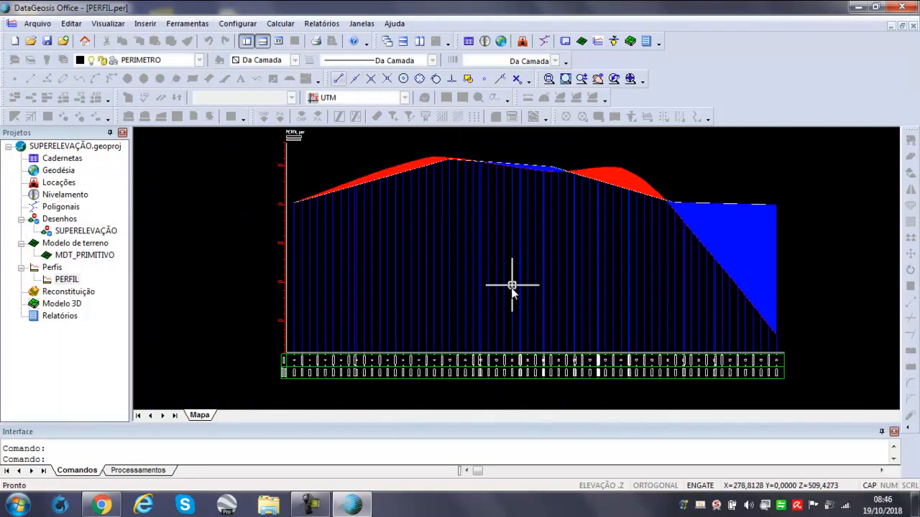
left_click(191, 23)
left_click(207, 56)
scroll(433, 307, "down", 15)
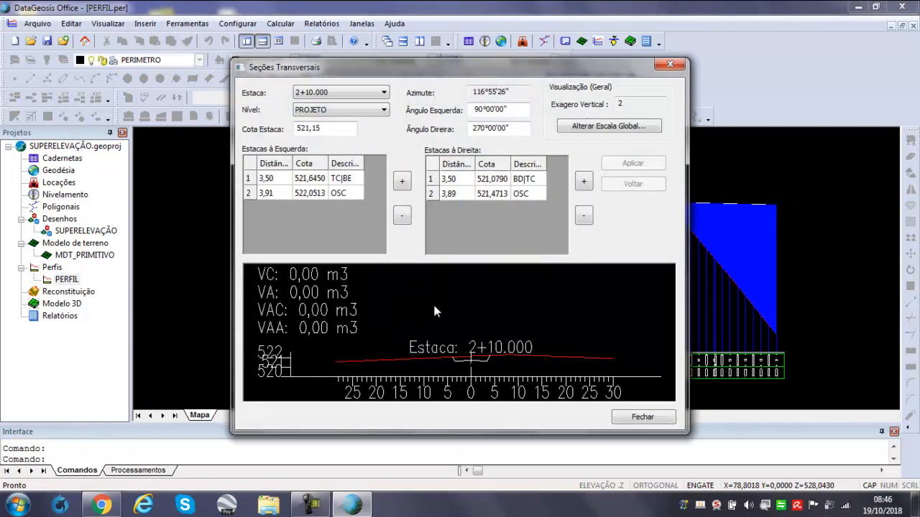
scroll(473, 318, "down", 5)
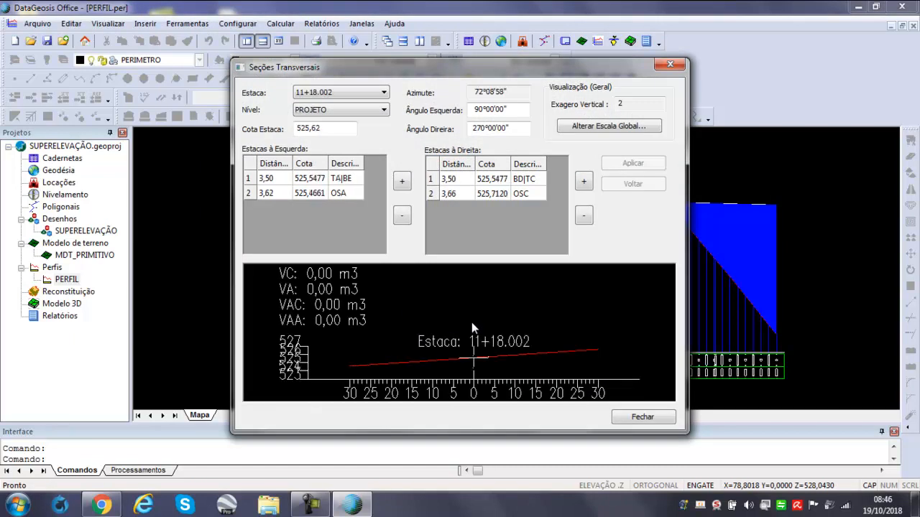
left_click(670, 64)
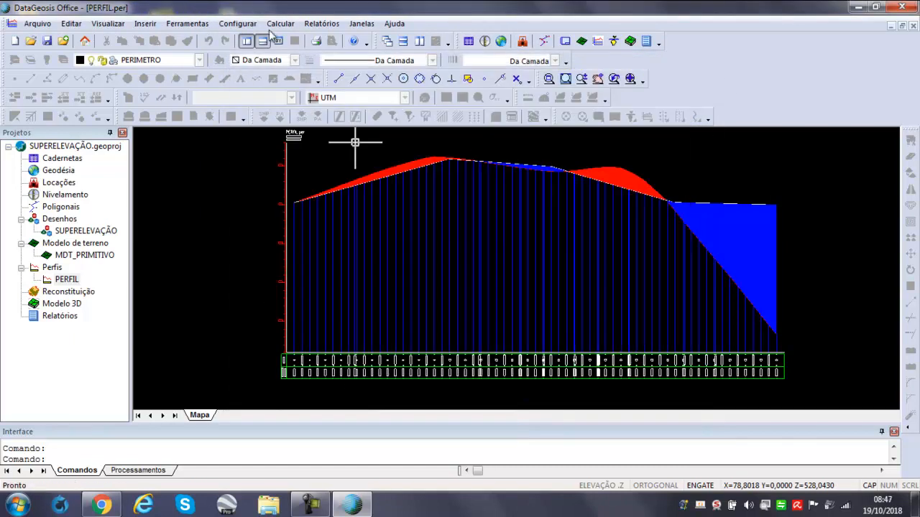
left_click(237, 23)
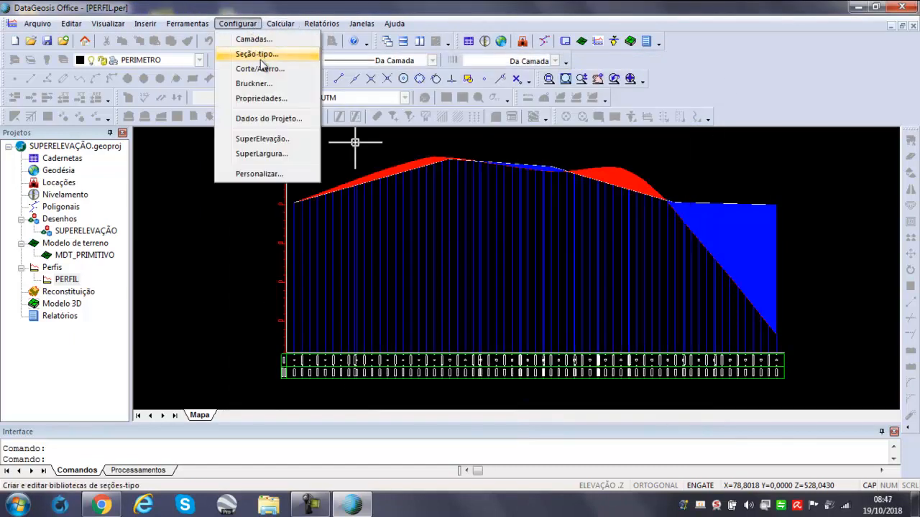
left_click(266, 56)
key("Escape")
Step: Configure the cut and fill areas with PROJETO as the destination layer
left_click(237, 23)
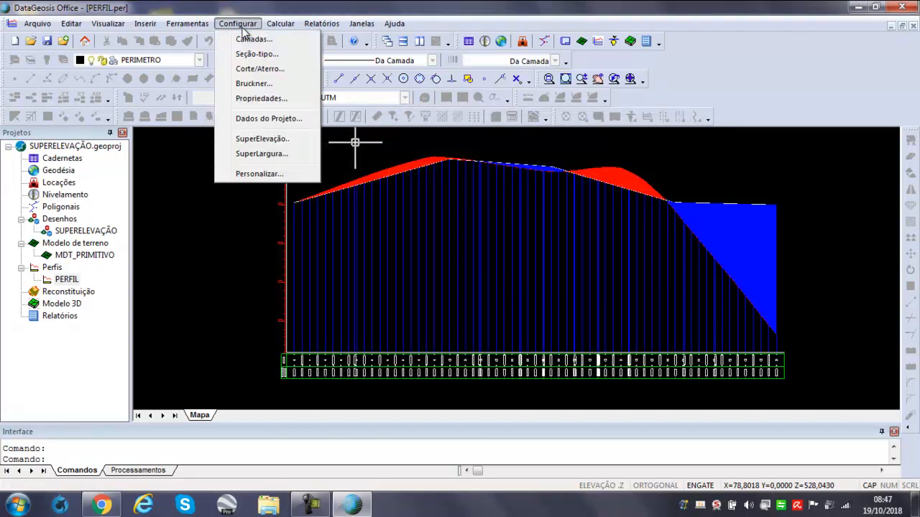
left_click(267, 68)
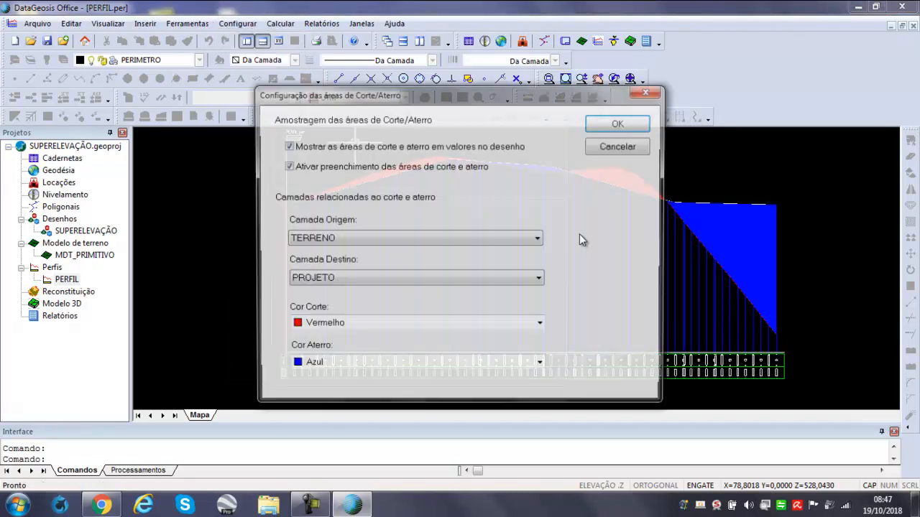
left_click(355, 281)
left_click(330, 292)
left_click(349, 279)
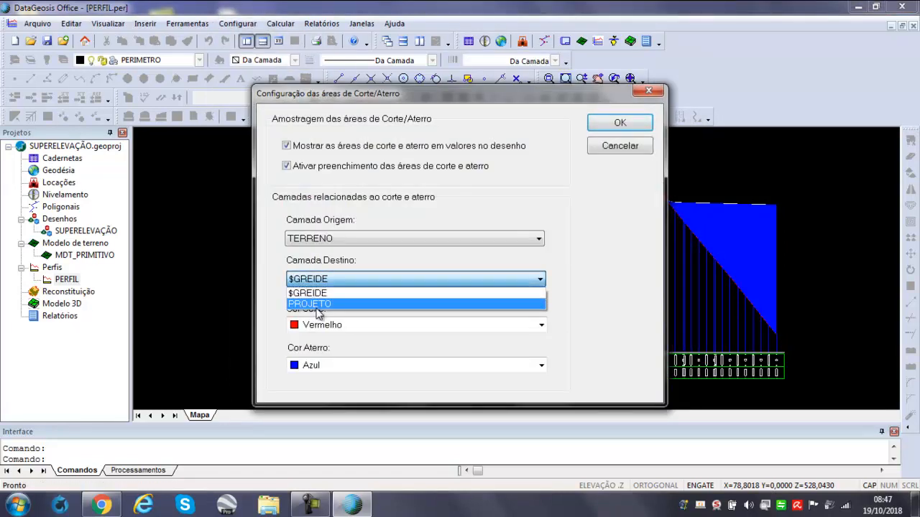
left_click(317, 305)
left_click(620, 123)
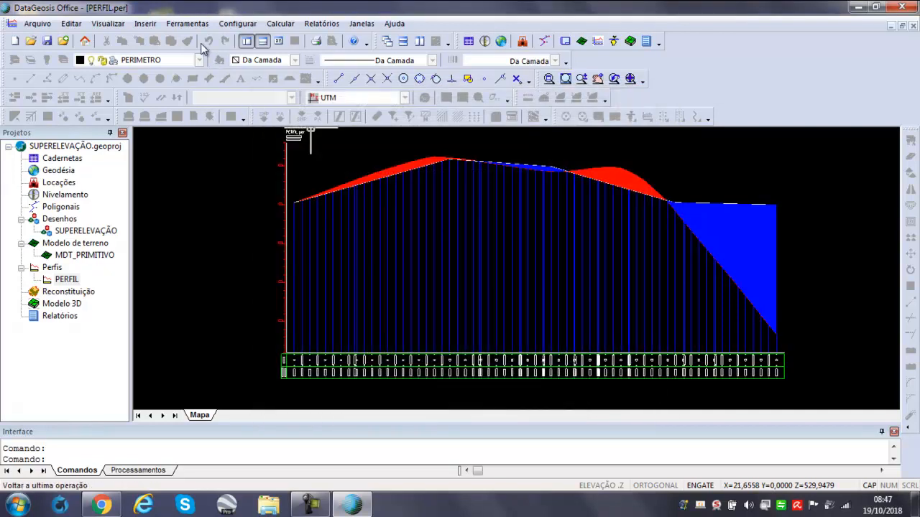
Step: Review the projected cross sections and their cut and fill volumes from station 0 through station 31
left_click(189, 24)
left_click(209, 52)
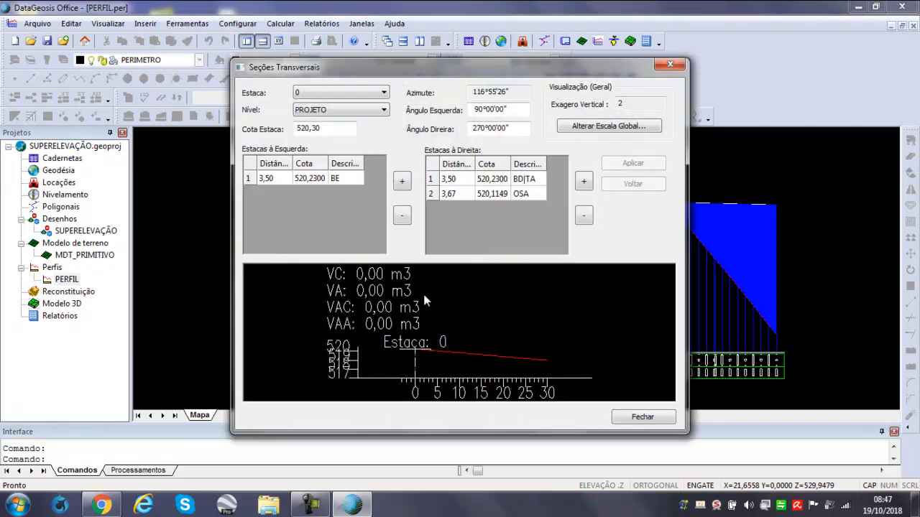
scroll(418, 272, "down", 20)
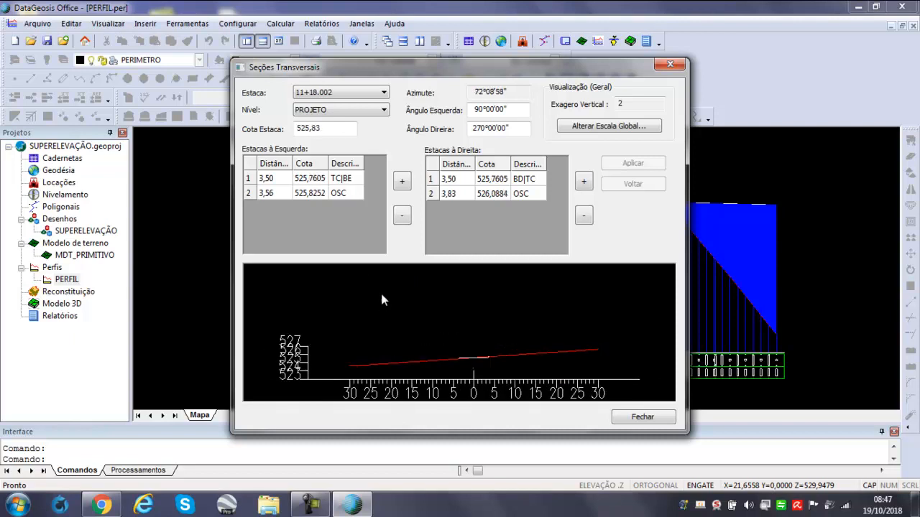
scroll(370, 306, "down", 18)
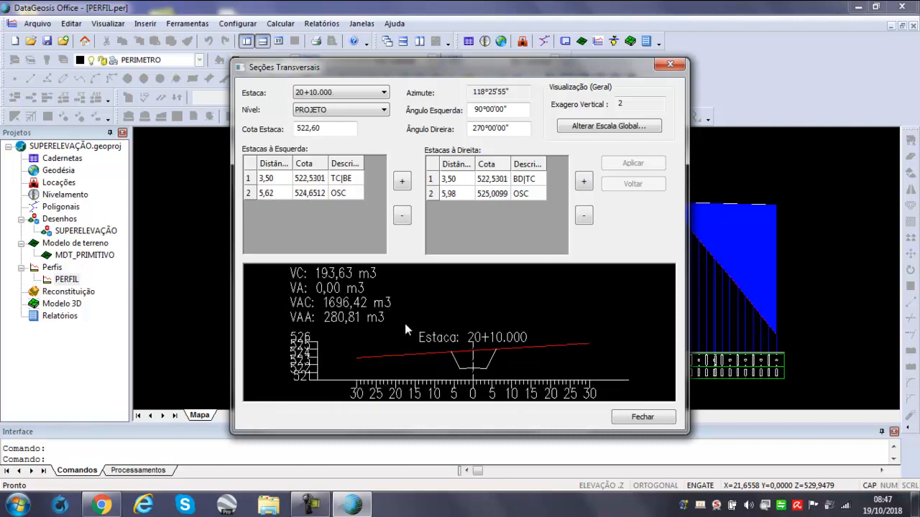
scroll(404, 319, "down", 14)
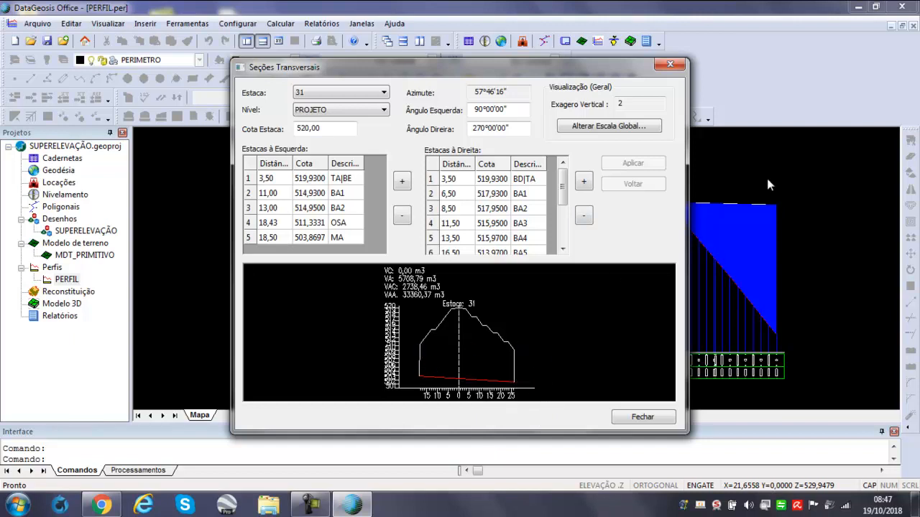
left_click(670, 64)
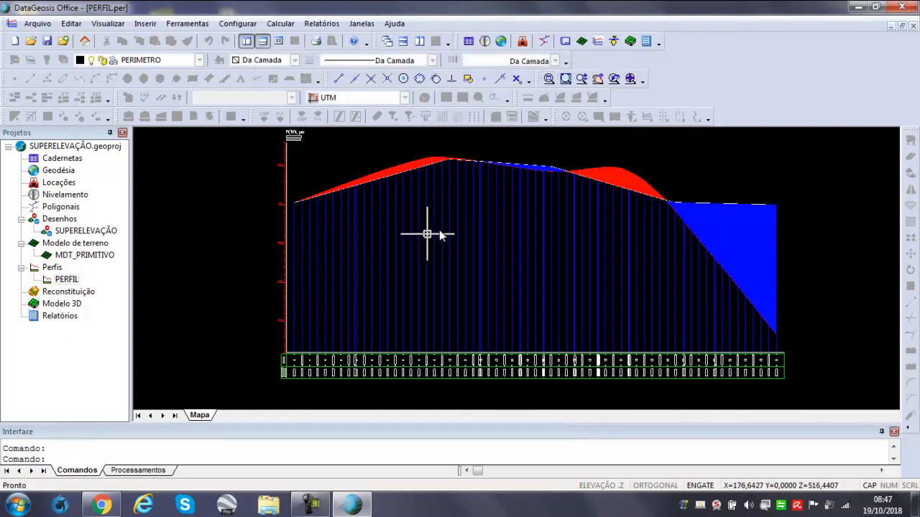
Step: Open the superelevation settings of the road project
left_click(242, 24)
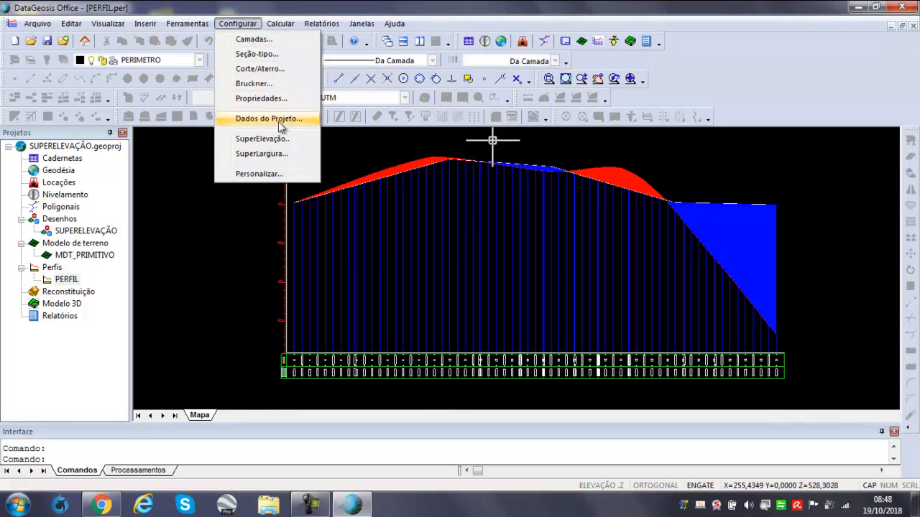
left_click(275, 140)
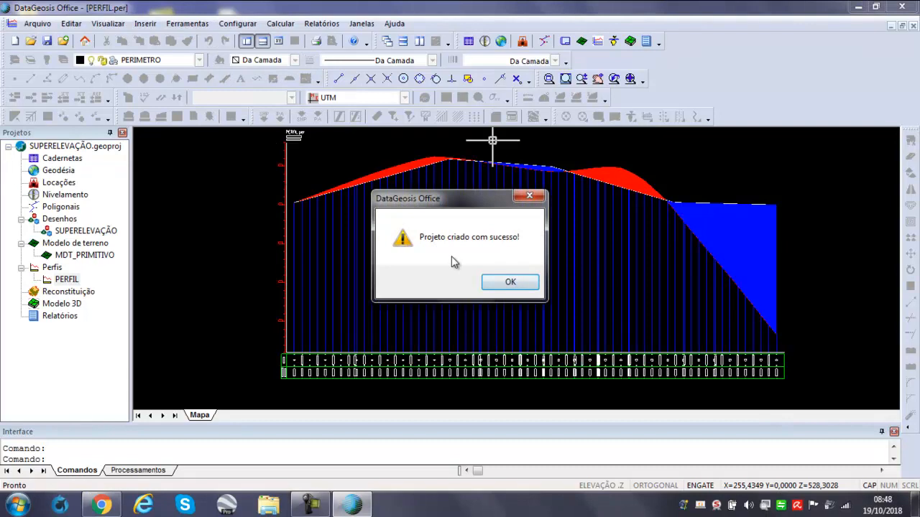
left_click(530, 284)
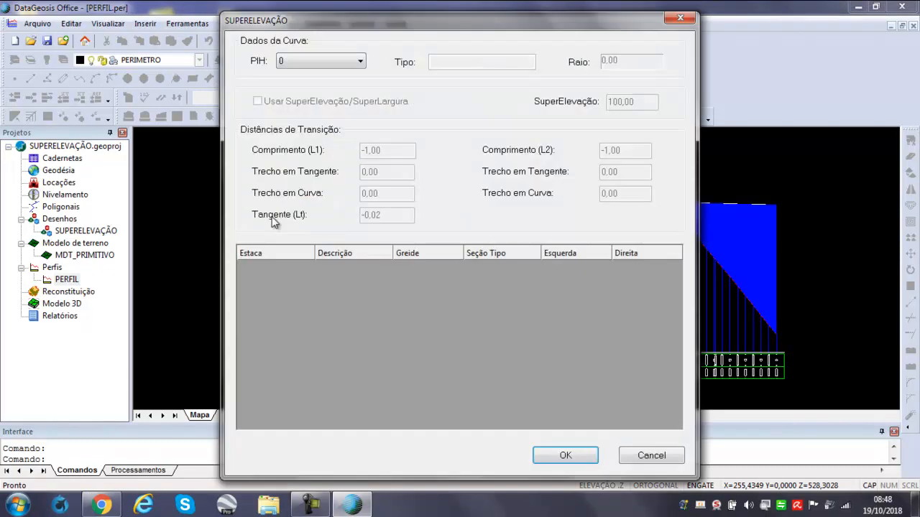
left_click_drag(457, 22, 505, 13)
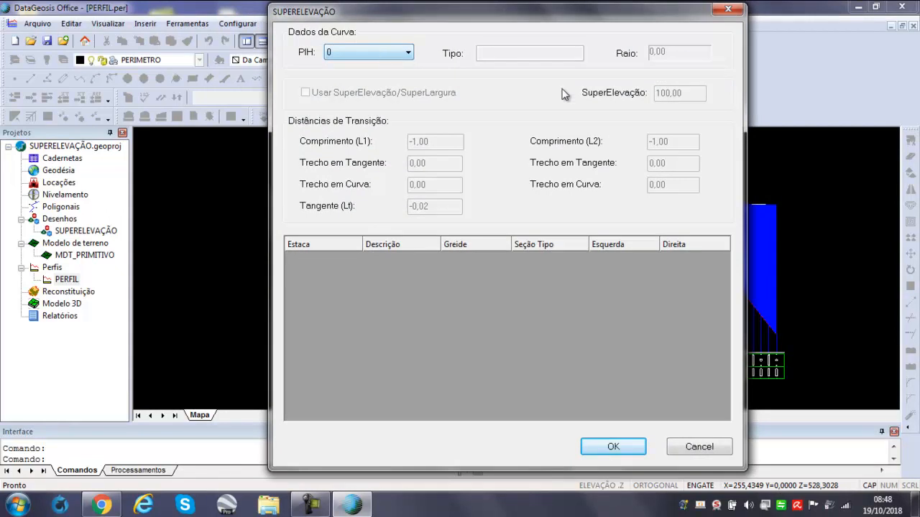
Step: Try to enable superelevation and superwidth for the circular curve at PIH 1
left_click(389, 58)
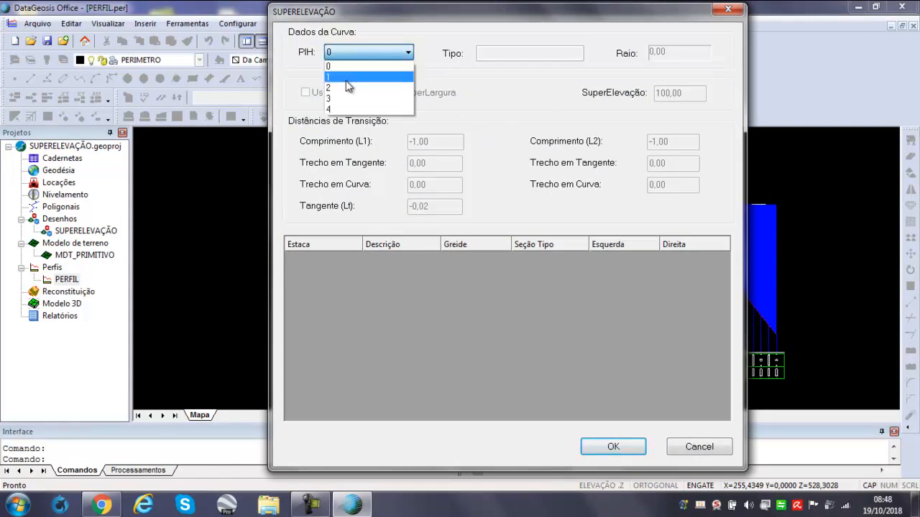
left_click(350, 77)
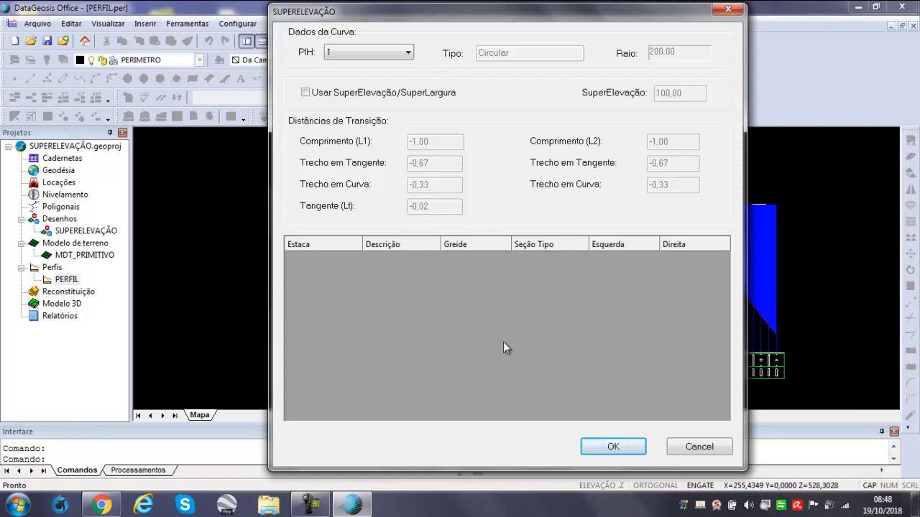
left_click(305, 94)
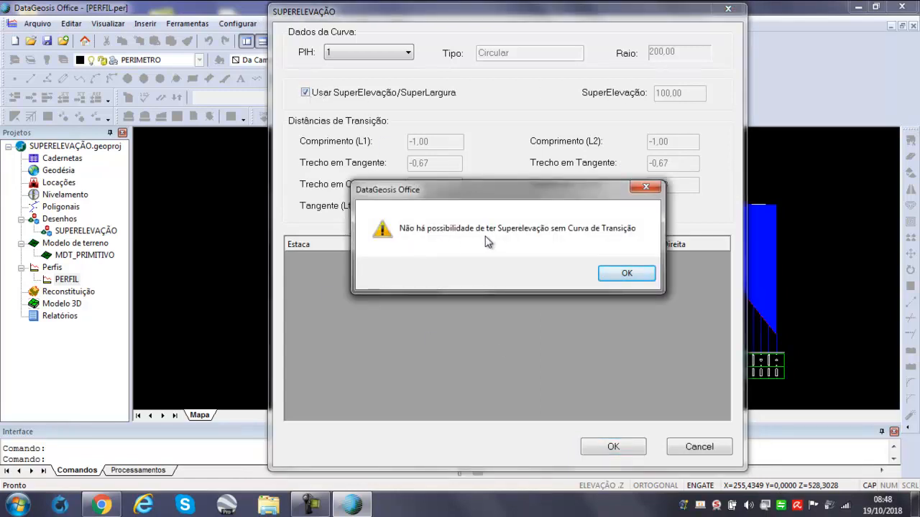
left_click(627, 274)
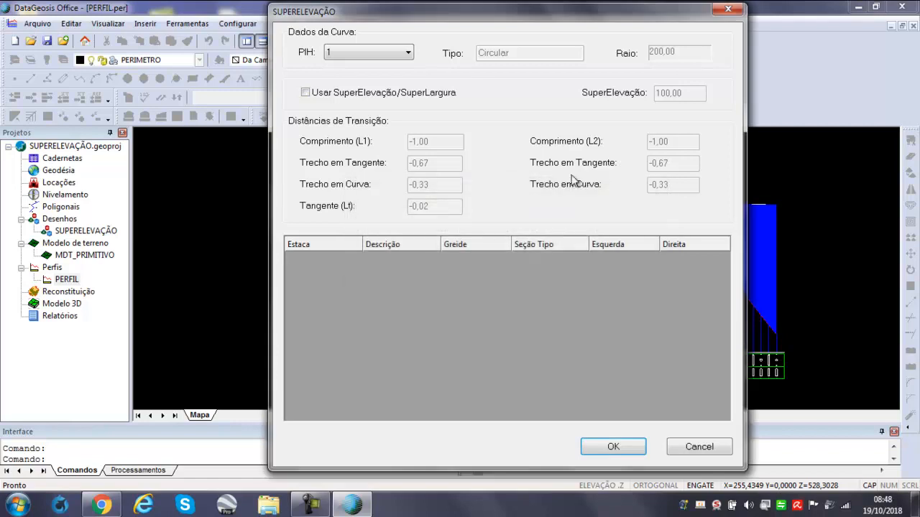
Step: Enable superelevation and superwidth for the transition curve at PIH 2
left_click(395, 54)
left_click(339, 89)
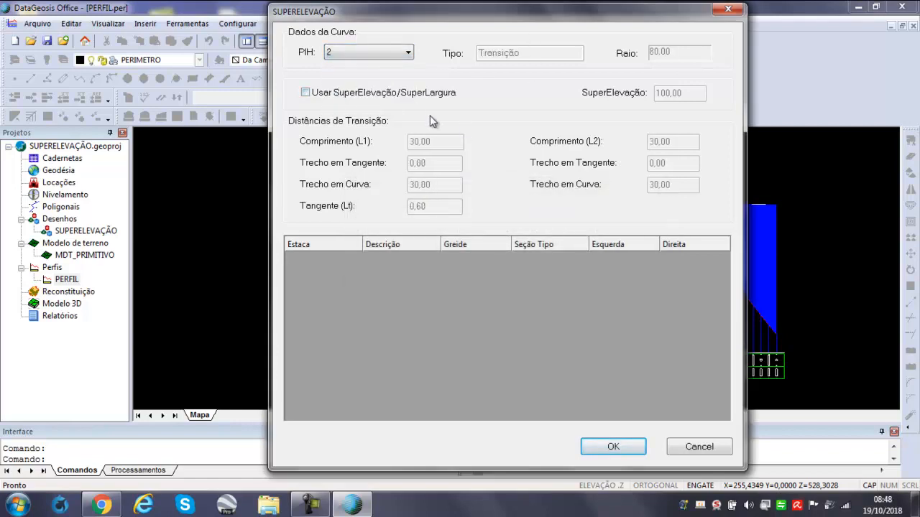
left_click(306, 93)
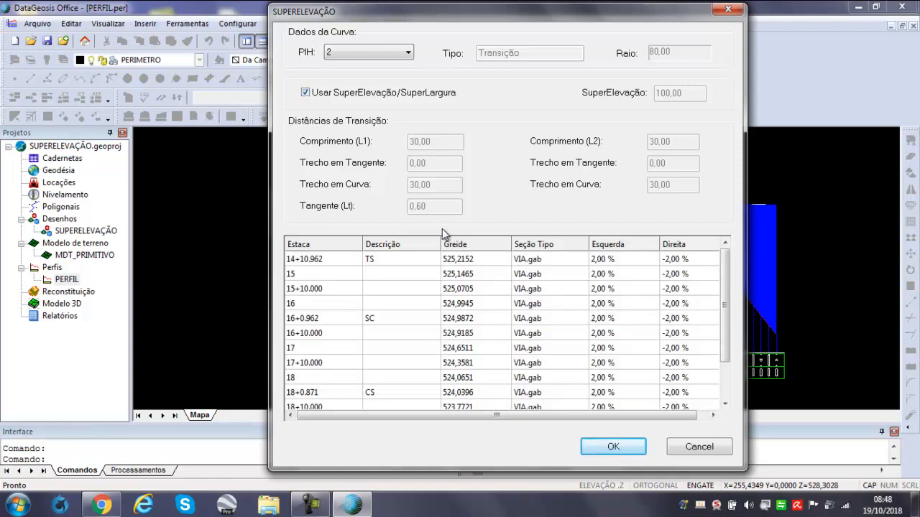
mouse_move(727, 291)
left_mouse_down()
mouse_move(729, 356)
mouse_move(726, 284)
left_mouse_up()
Step: Enable superelevation and superwidth for the transition curve at PIH 3, check PIH 4, and apply the superelevation settings
left_click(396, 67)
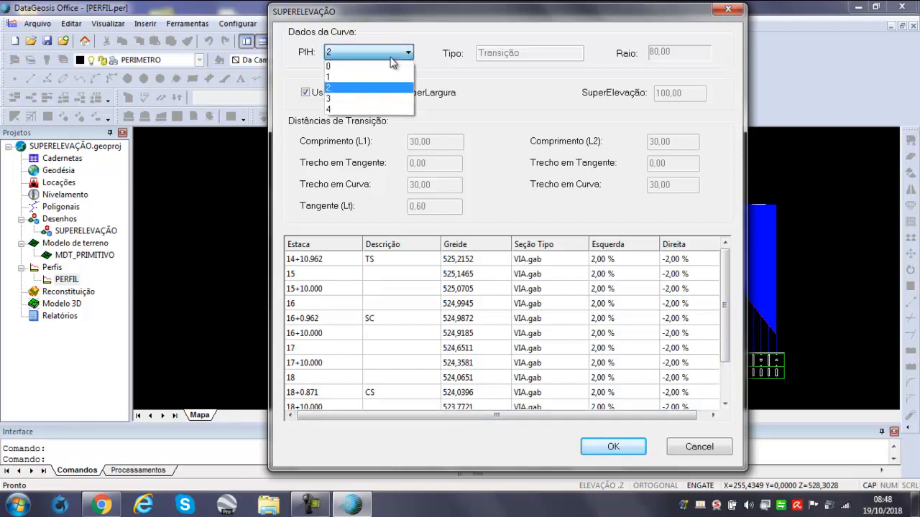
left_click(345, 100)
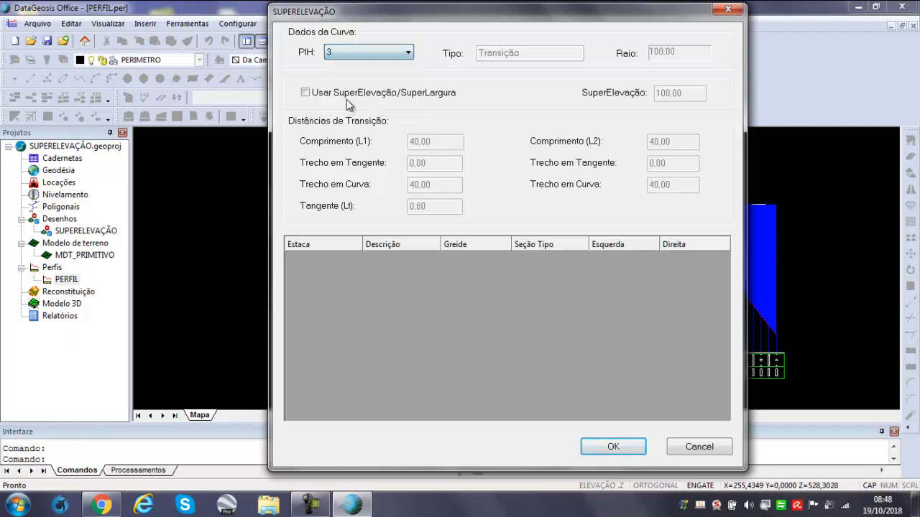
left_click(306, 92)
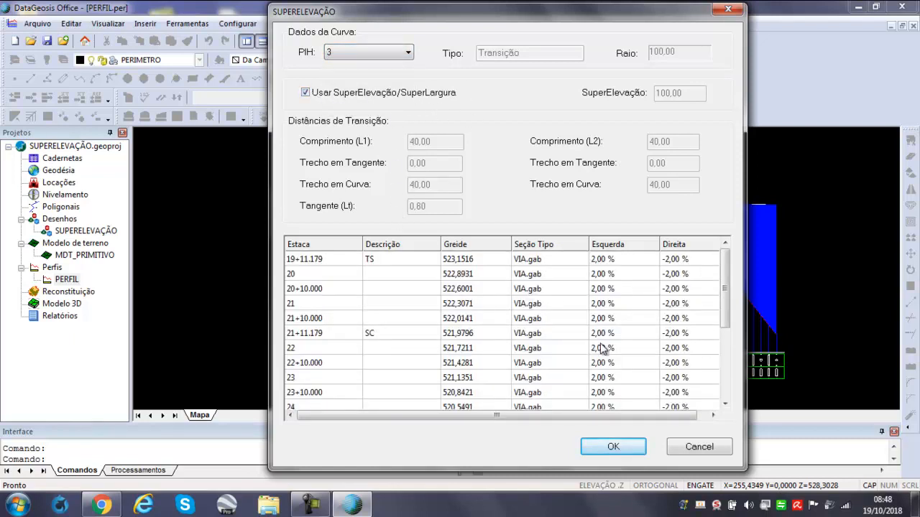
left_click_drag(727, 260, 727, 378)
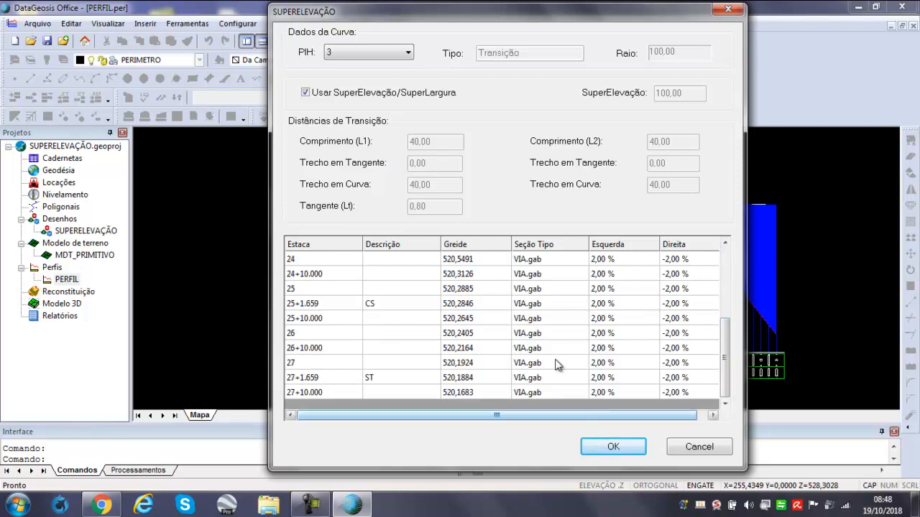
left_click(378, 56)
left_click(342, 101)
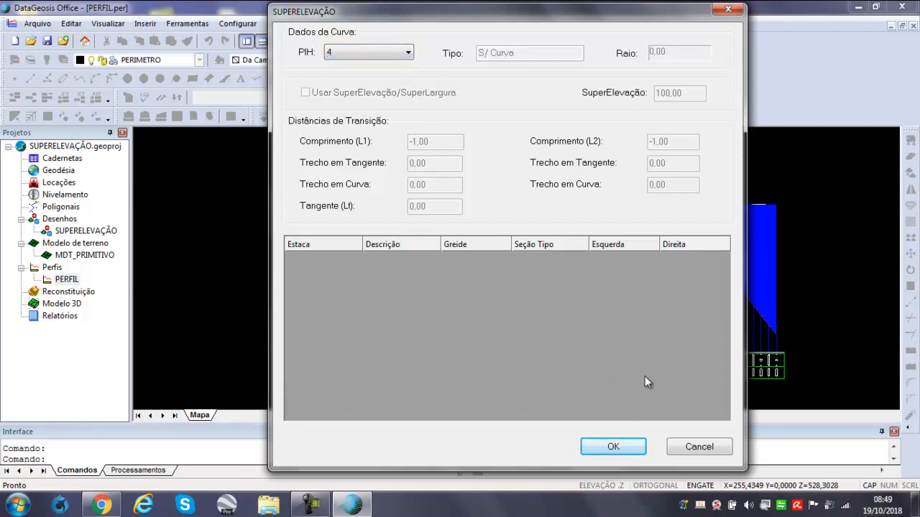
left_click(627, 448)
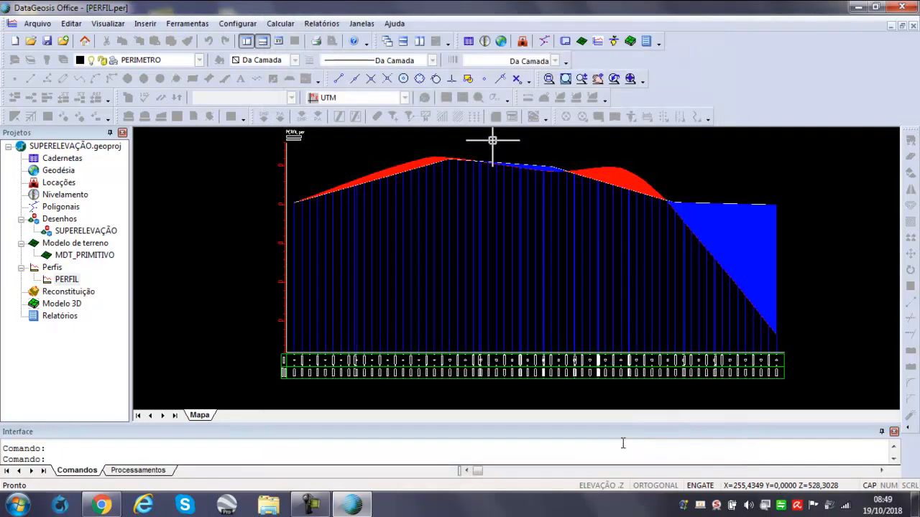
Step: Recalculate the road project with the superelevation settings
left_click(182, 24)
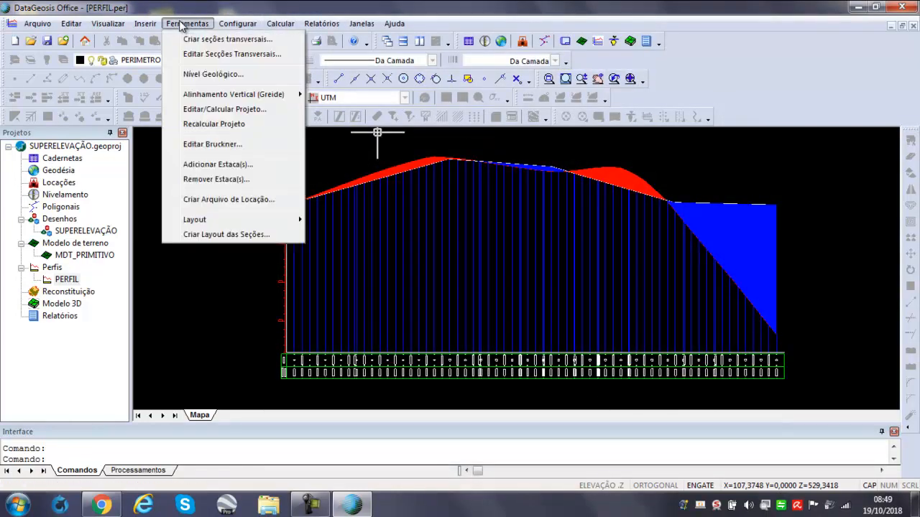
left_click(235, 124)
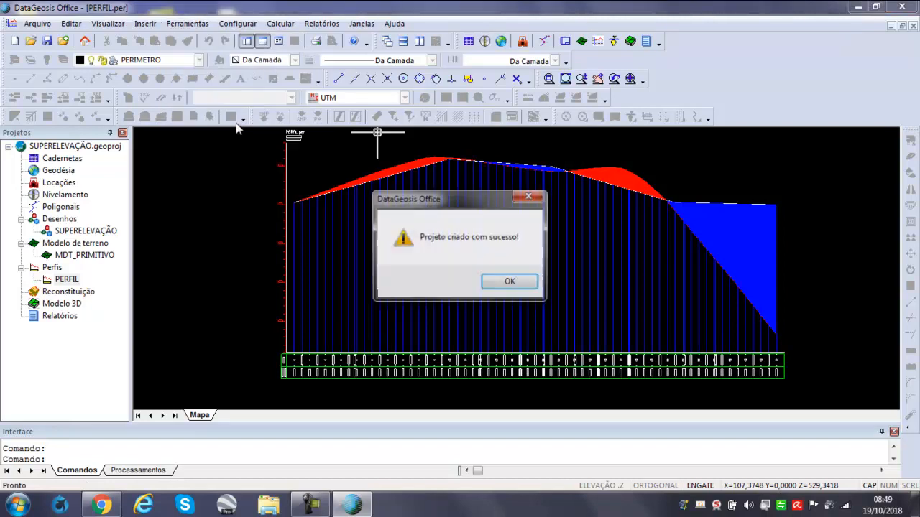
left_click(530, 284)
Step: Reopen the superelevation settings and review the left and right cross slopes station by station for the curve at PIH 2
left_click(237, 23)
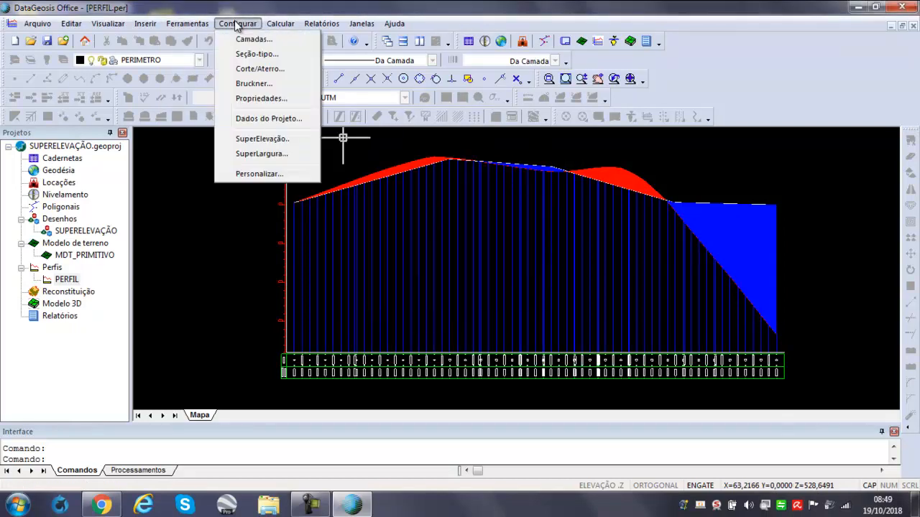
left_click(284, 139)
left_click(516, 279)
left_click(311, 63)
left_click(309, 95)
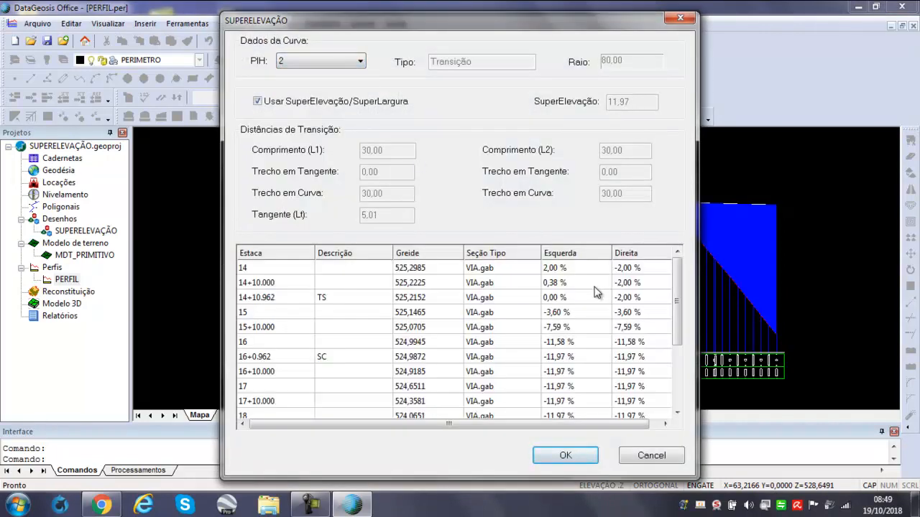
left_click(273, 268)
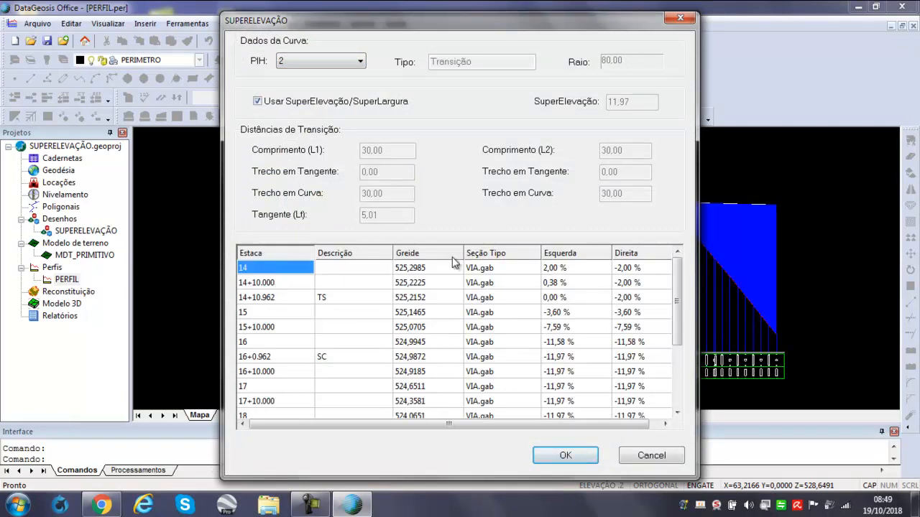
left_click(561, 268)
left_click(631, 269)
left_click(632, 283)
left_click(561, 298)
left_click(571, 316)
left_click(570, 328)
left_click(569, 356)
left_click(569, 344)
left_click(573, 358)
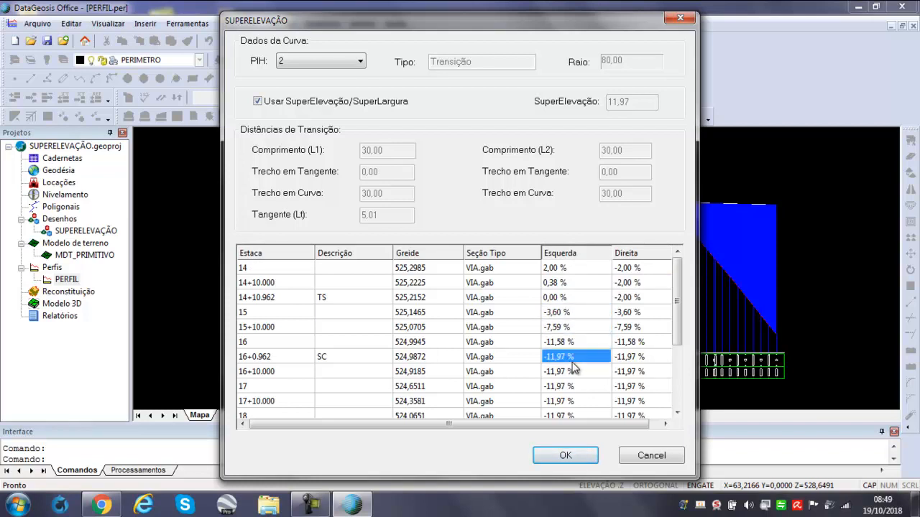
left_click(623, 359)
left_click(565, 371)
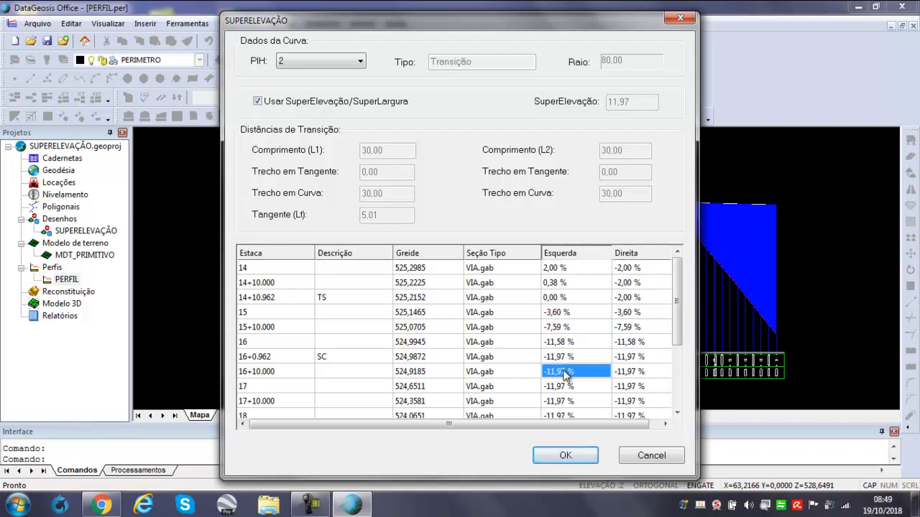
left_click(632, 371)
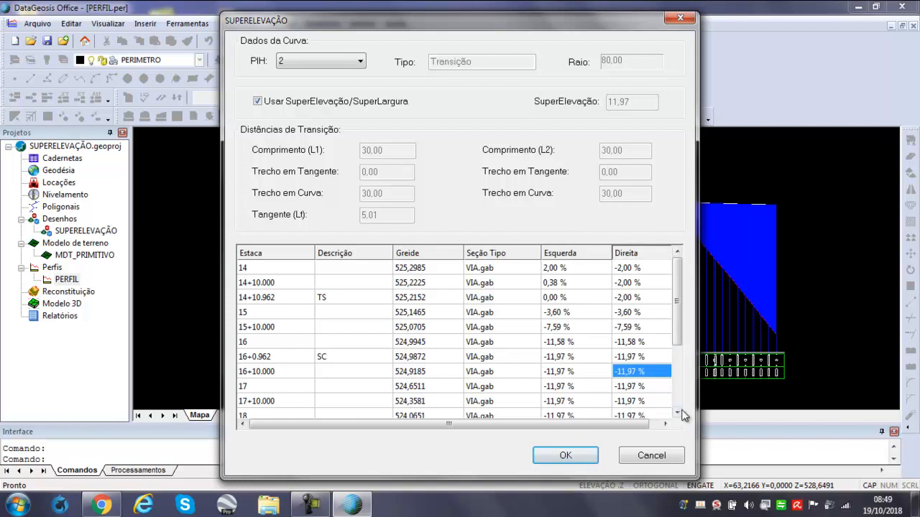
scroll(686, 410, "down", 6)
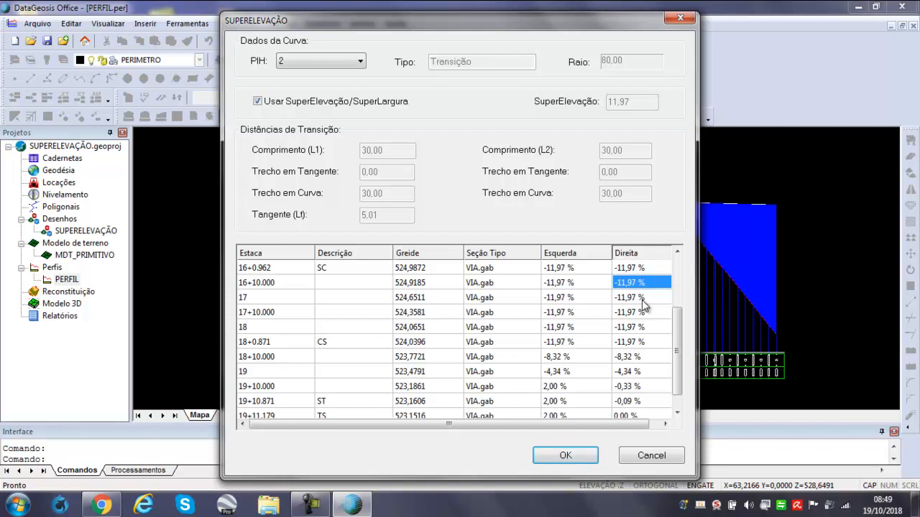
scroll(674, 383, "down", 1)
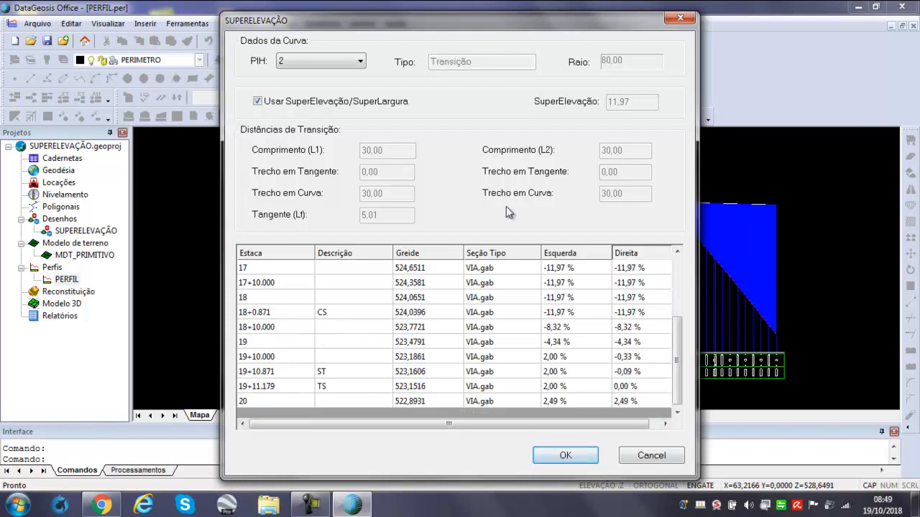
Step: Review the left and right cross slopes along the curve at PIH 3 and close the superelevation settings
left_click(280, 62)
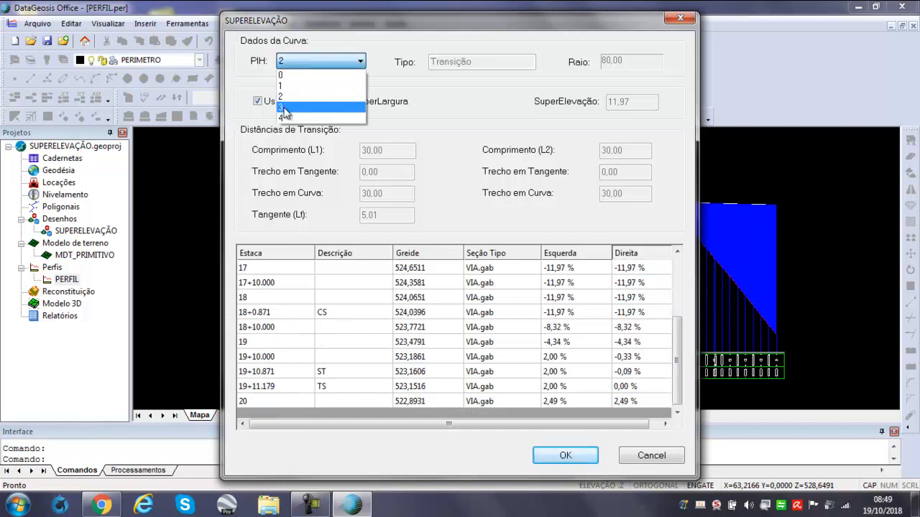
left_click(285, 106)
scroll(585, 328, "down", 4)
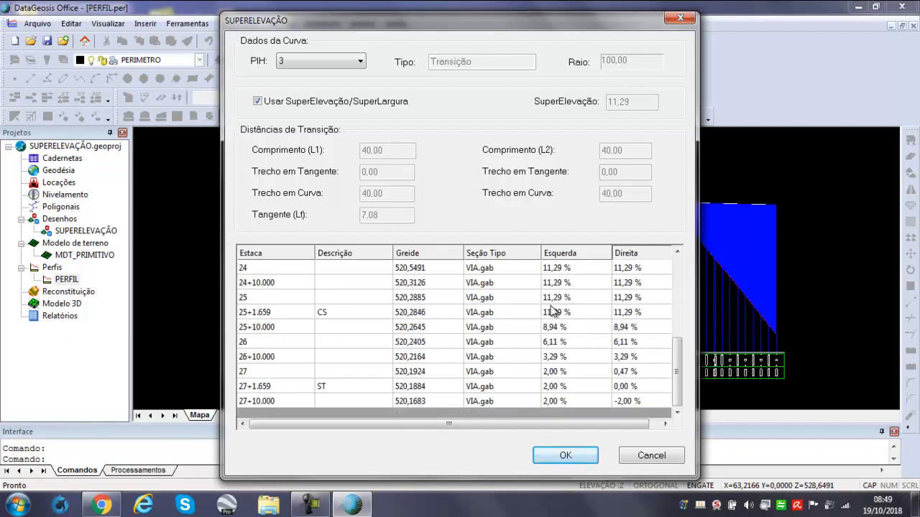
scroll(568, 316, "up", 2)
scroll(560, 303, "up", 3)
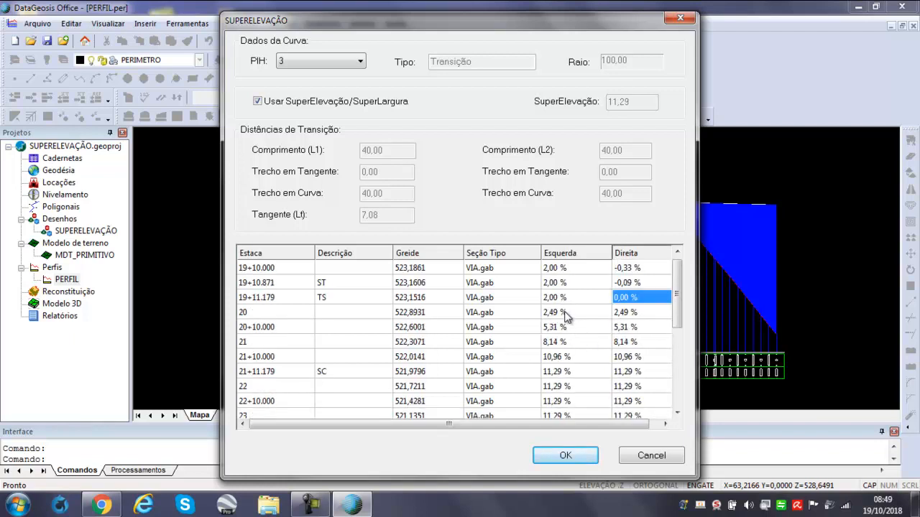
left_click(567, 375)
scroll(572, 345, "down", 2)
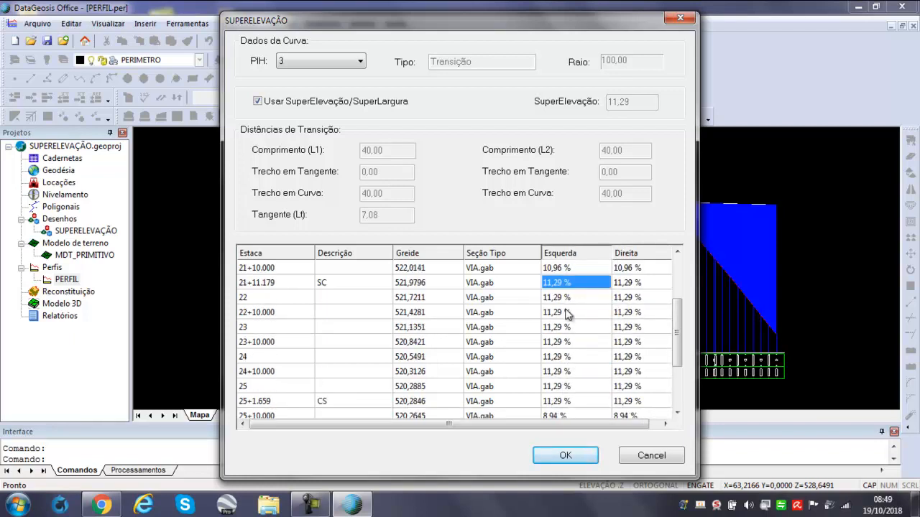
key("Down")
key("Down")
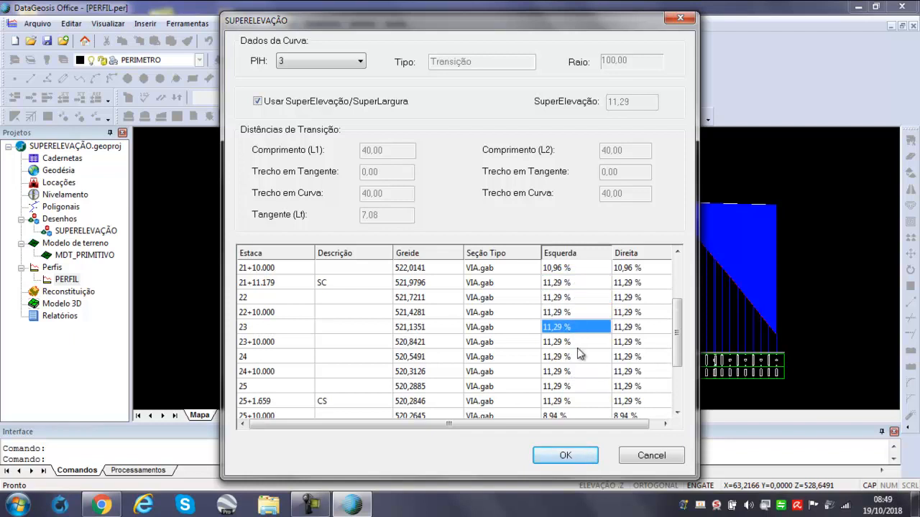
left_click(632, 319)
key("Down")
key("Down")
key("Down")
key("Down")
key("Down")
key("Down")
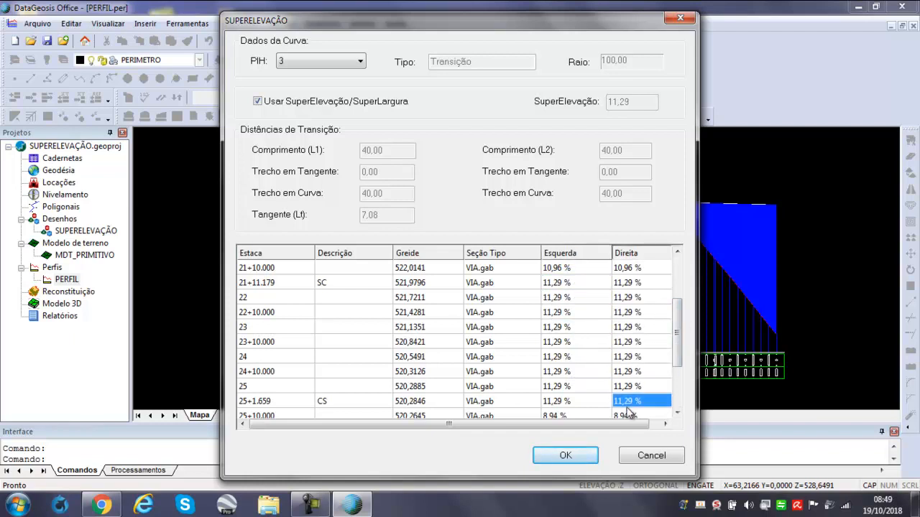
scroll(677, 352, "down", 2)
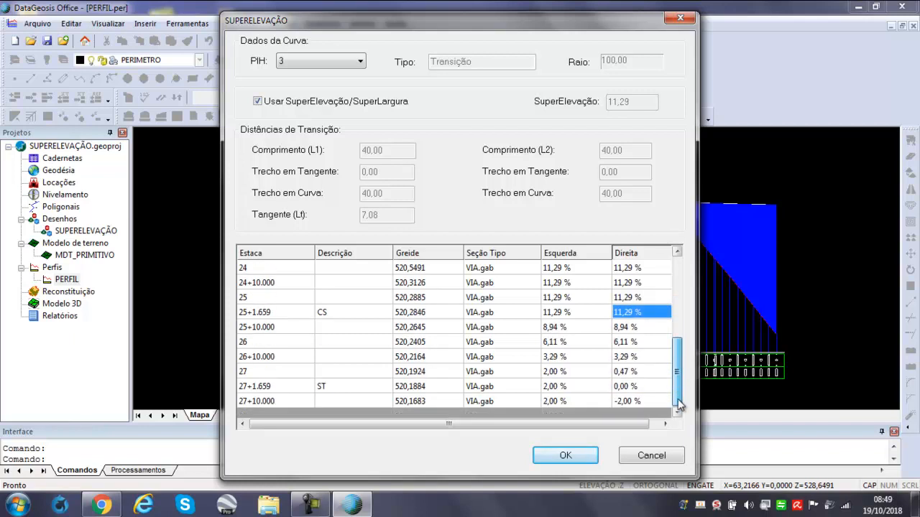
left_click(582, 459)
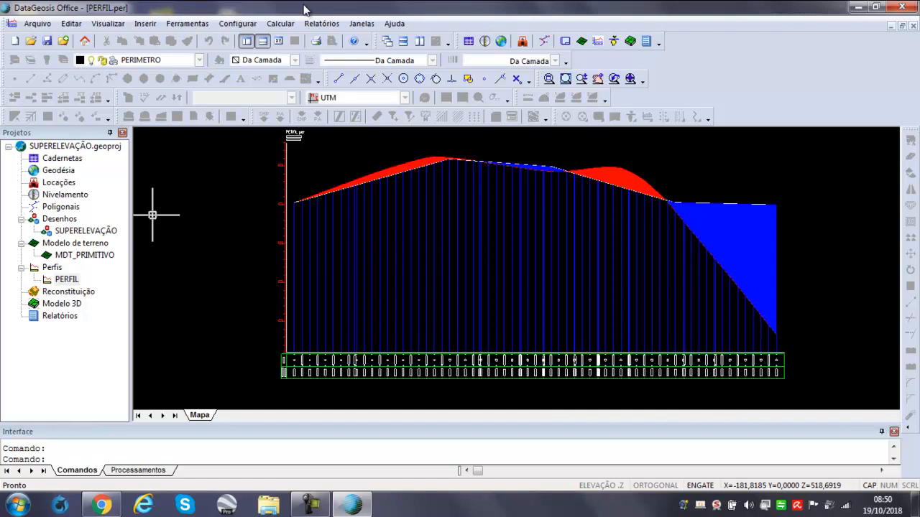
scroll(544, 181, "down", 1)
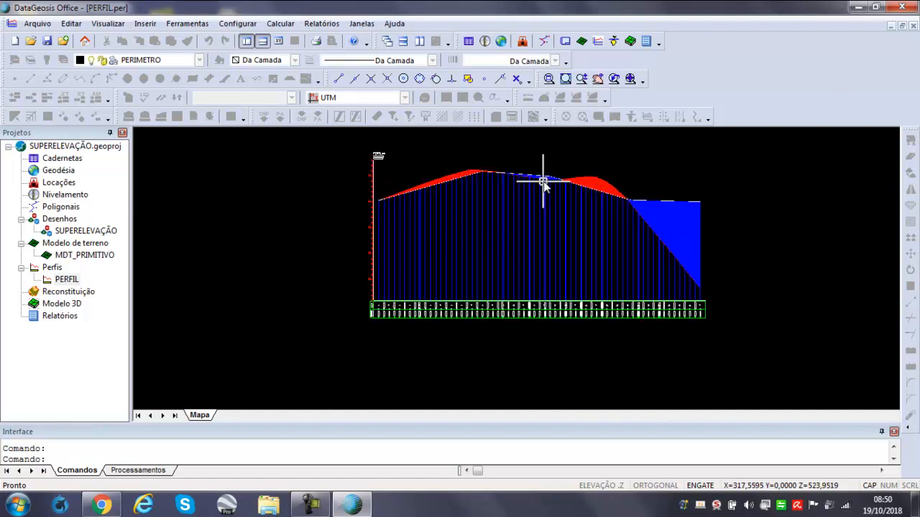
scroll(544, 180, "up", 1)
left_click(321, 23)
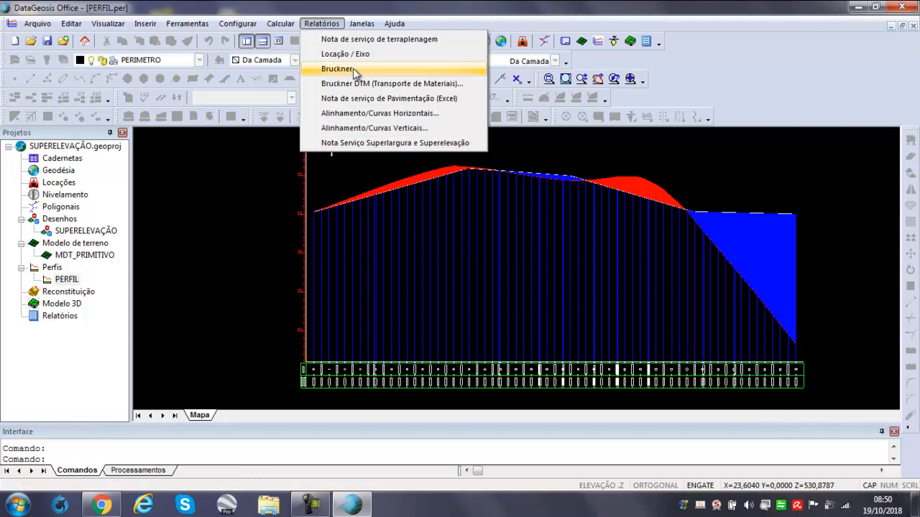
left_click(586, 264)
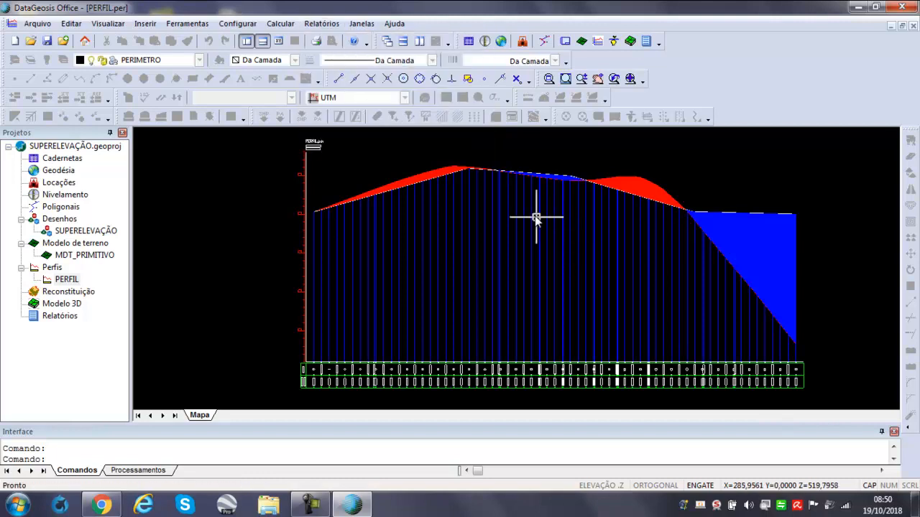
Step: Open the superwidth settings and enable superelevation/superwidth for the transition curve at PIH 2
left_click(239, 23)
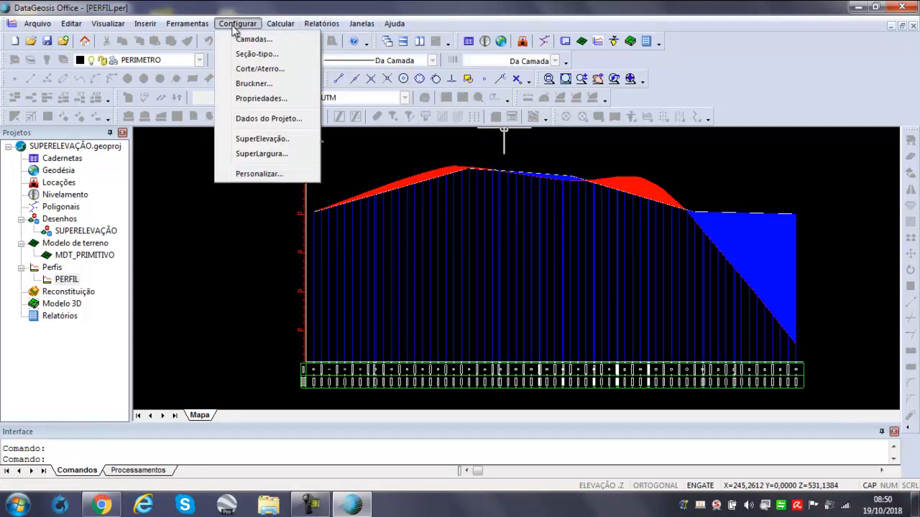
left_click(280, 154)
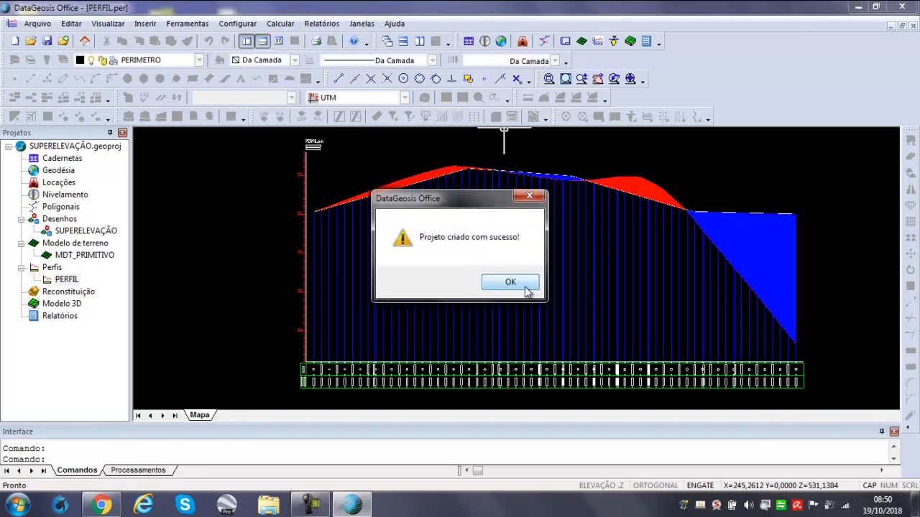
left_click(525, 288)
left_click(315, 63)
left_click(299, 98)
left_click(271, 104)
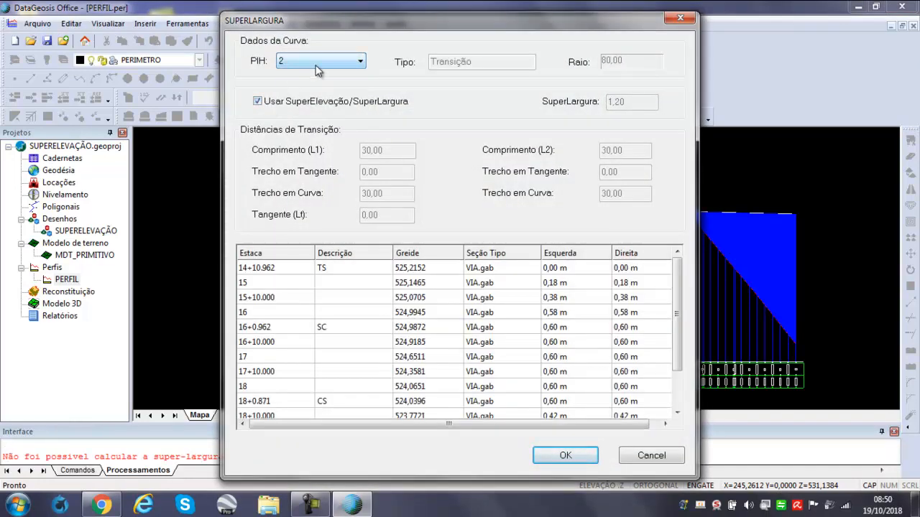
Step: Enable superelevation/superwidth for the transition curve at PIH 3
left_click(321, 61)
left_click(288, 107)
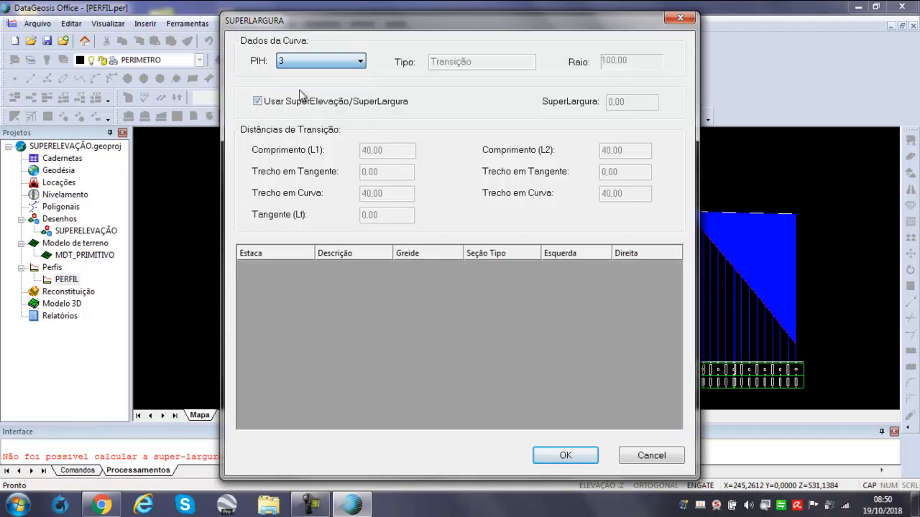
left_click(320, 61)
left_click(287, 107)
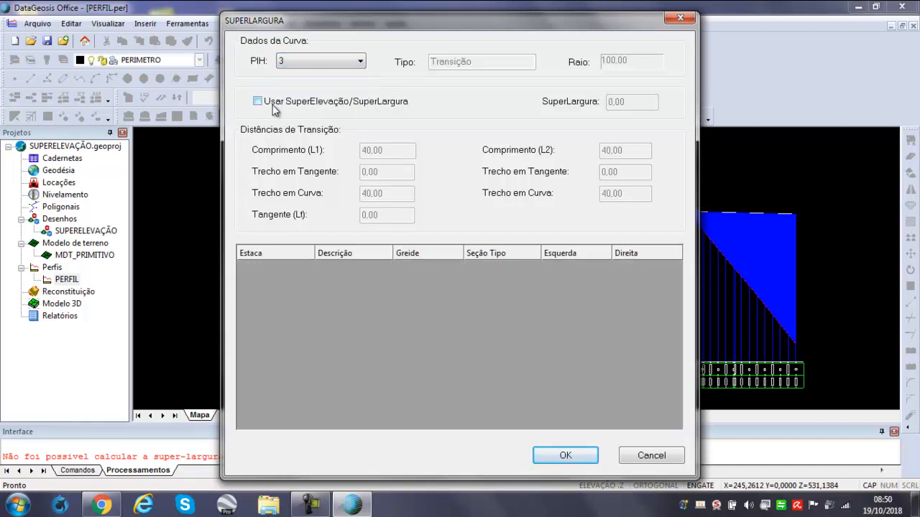
left_click(273, 101)
left_click(362, 62)
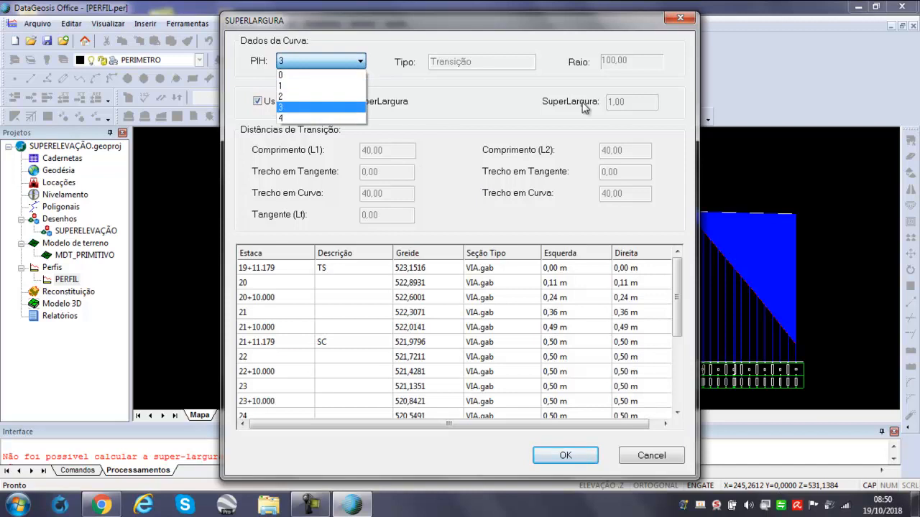
left_click(537, 40)
Step: Enable superelevation/superwidth for the circular curve at PIH 1 and apply the superwidth settings
left_click(362, 62)
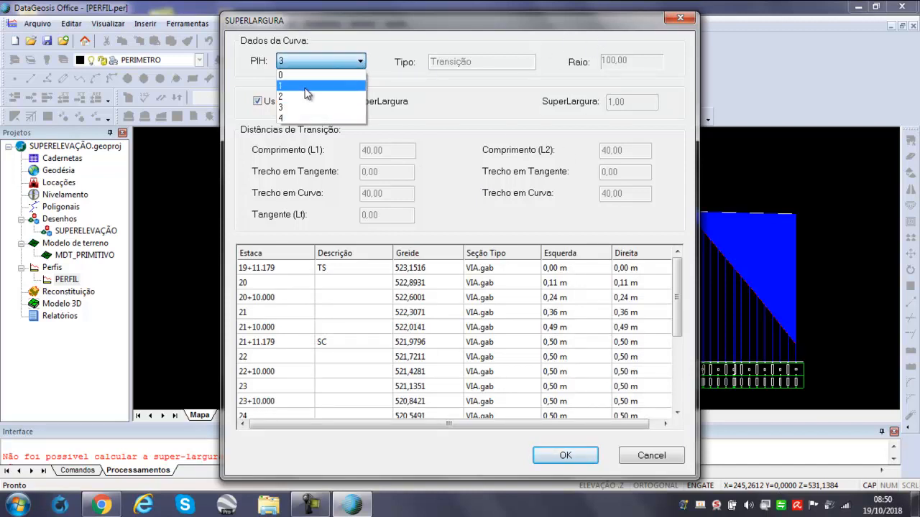
left_click(311, 86)
left_click(258, 102)
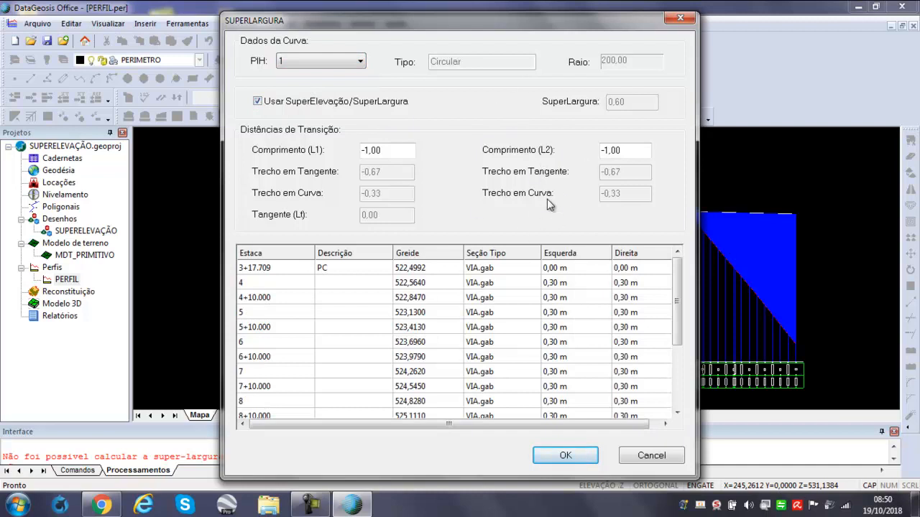
mouse_move(682, 312)
left_mouse_down()
mouse_move(677, 370)
mouse_move(682, 312)
left_mouse_up()
left_click(579, 453)
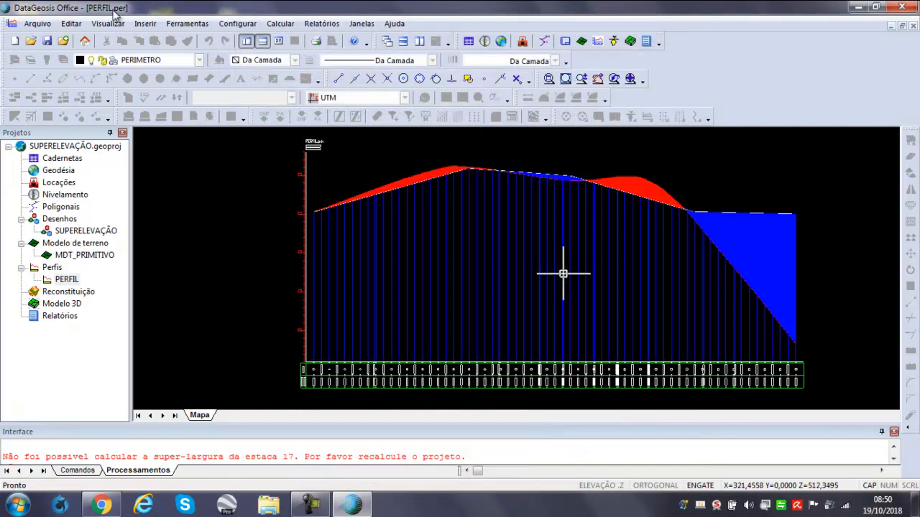
Step: Recalculate the road project with the superwidth settings
left_click(185, 25)
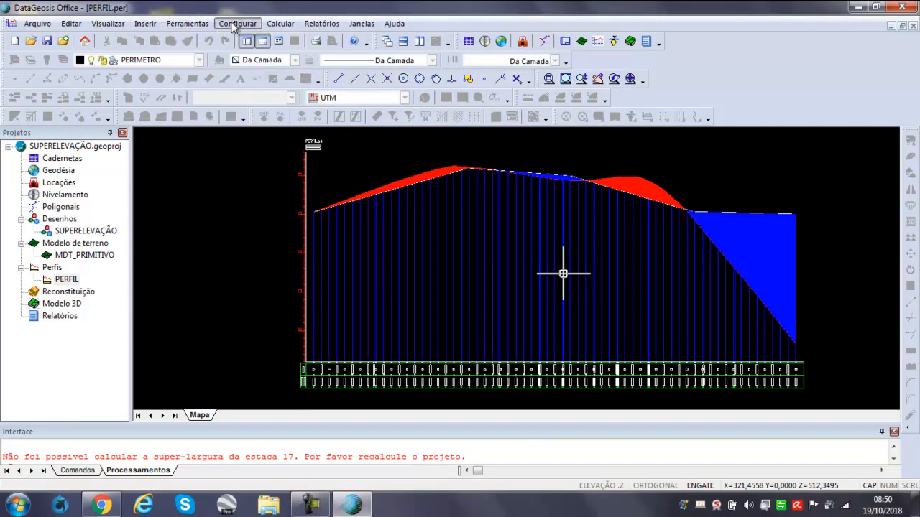
mouse_move(237, 26)
mouse_move(192, 26)
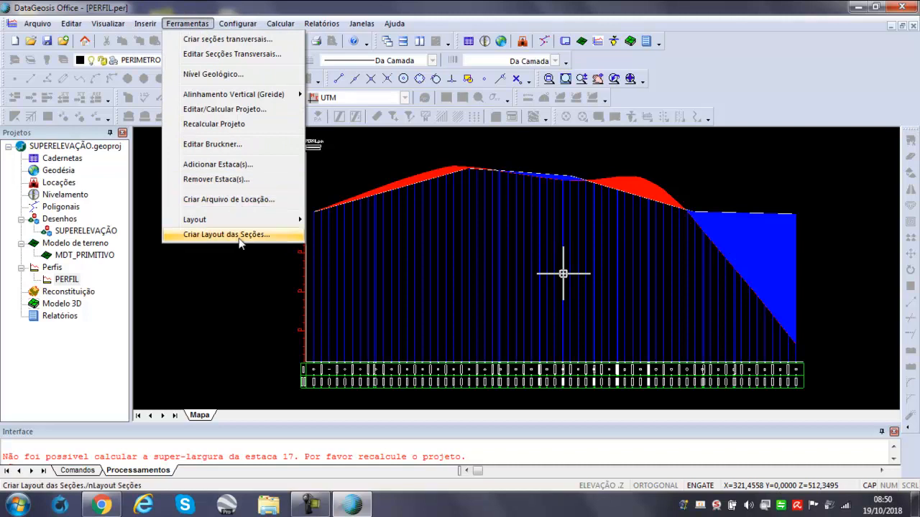
left_click(242, 124)
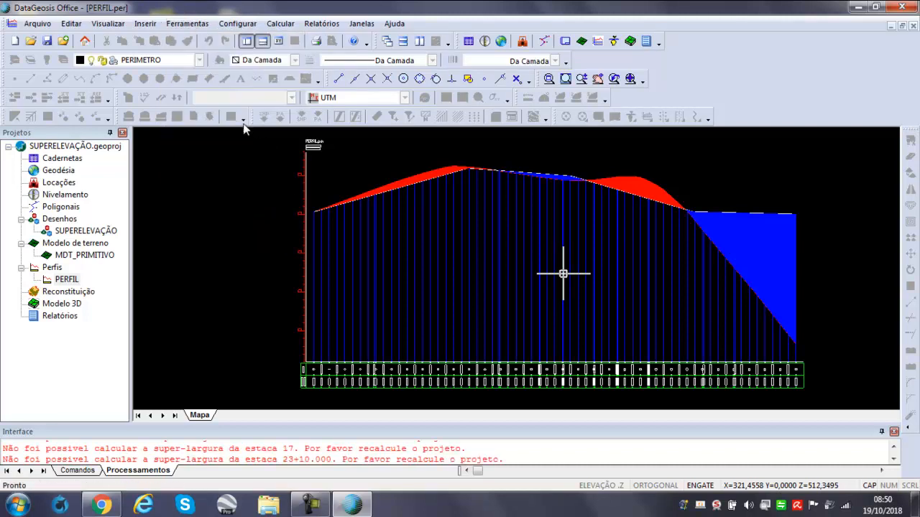
left_click(503, 281)
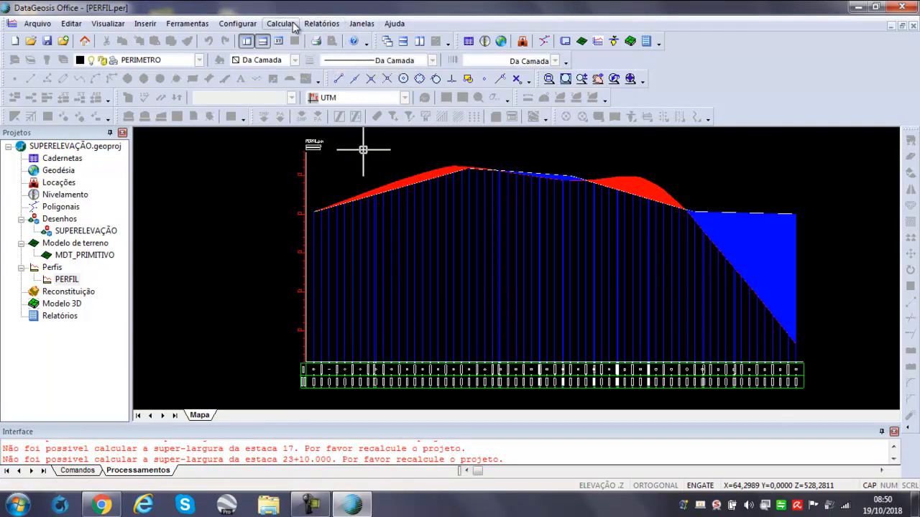
Step: Generate the superwidth and superelevation service note report, naming it SUPERLARGURA_SUPERELEVAÇÃO
left_click(326, 25)
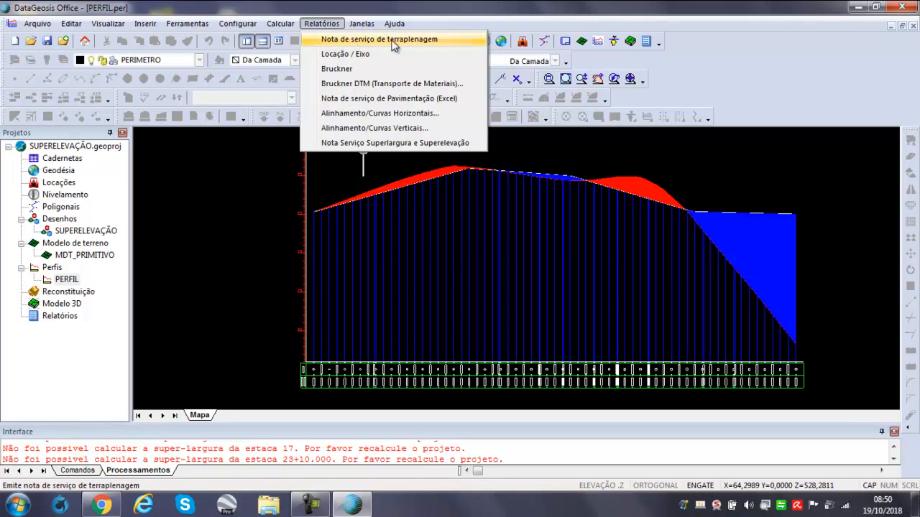
mouse_move(222, 21)
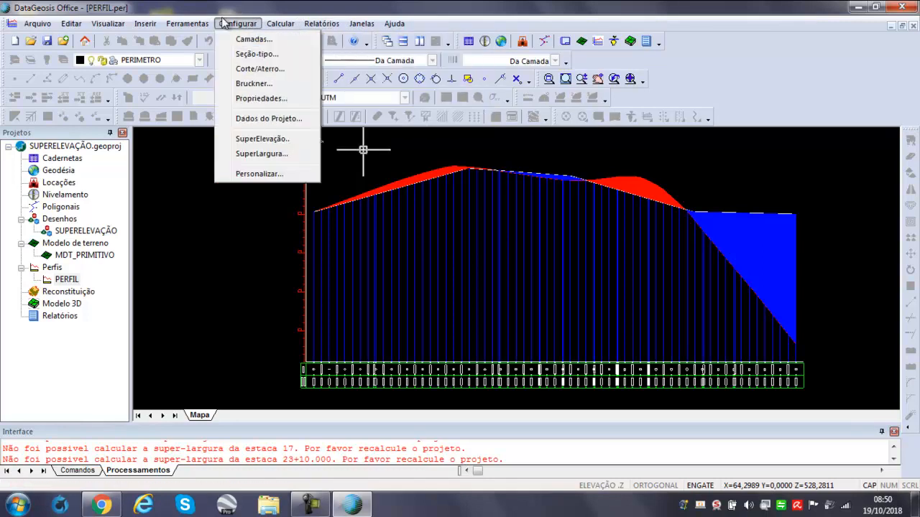
mouse_move(321, 23)
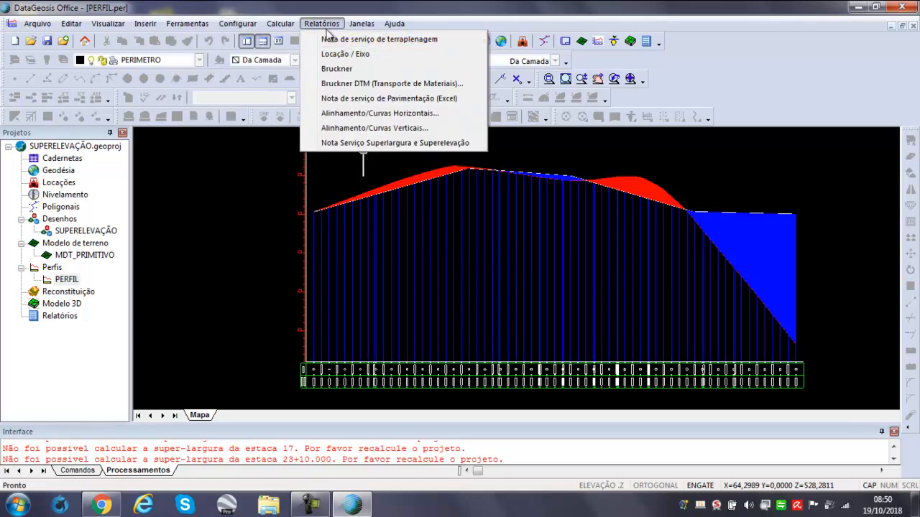
left_click(393, 144)
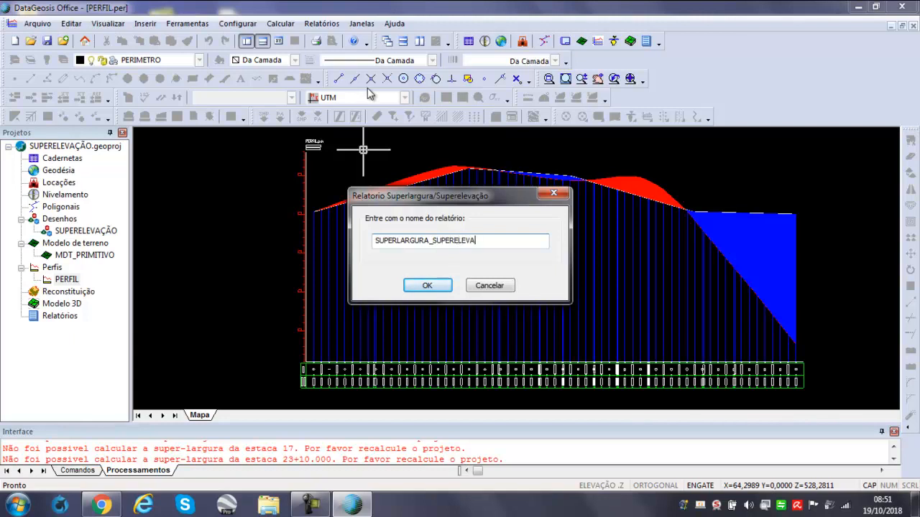
left_click(435, 284)
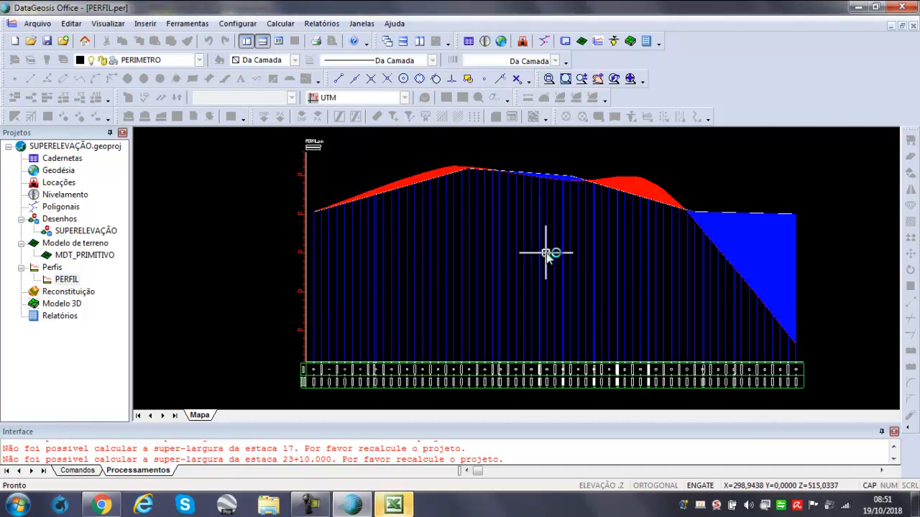
Step: Switch to the report workbook in Excel and check the distance and left and right superwidth values at station 4
left_click(406, 506)
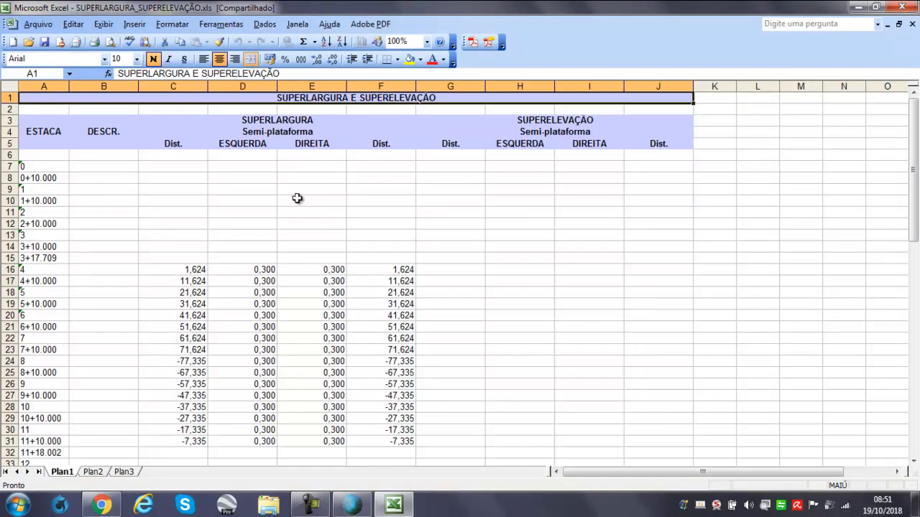
left_click_drag(196, 269, 429, 279)
left_click(340, 214)
left_click(200, 273)
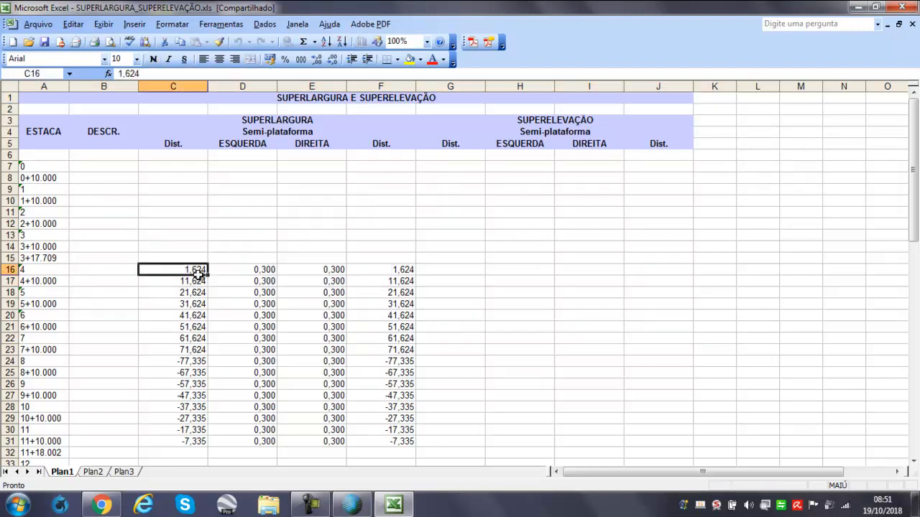
left_click(271, 272)
left_click(337, 272)
left_click(404, 278)
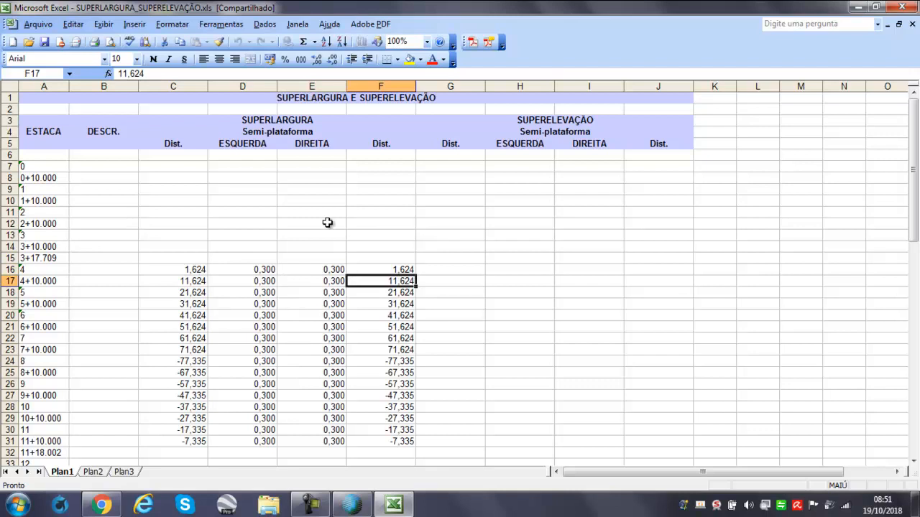
Step: Examine the superwidth and superelevation values for all stations of the report, from station 0 to station 31
scroll(325, 238, "down", 8)
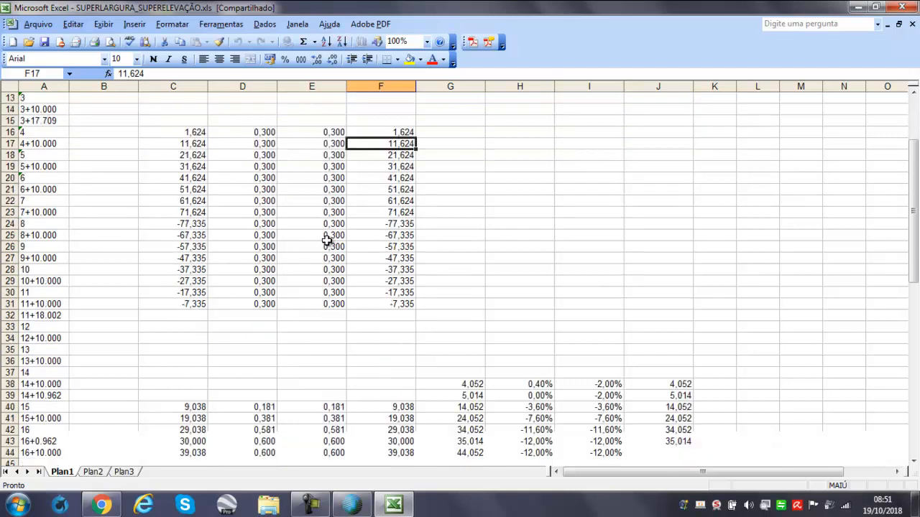
scroll(336, 244, "up", 7)
scroll(337, 248, "up", 1)
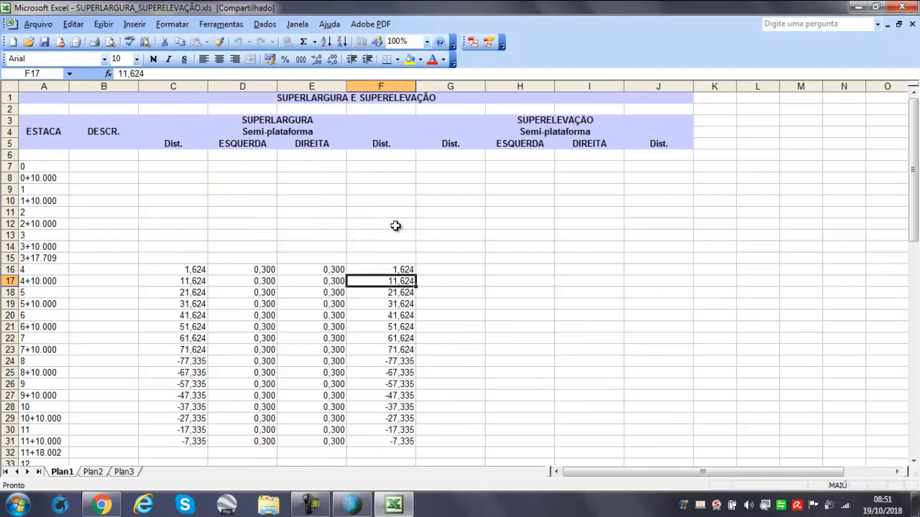
scroll(399, 248, "down", 13)
scroll(401, 266, "down", 7)
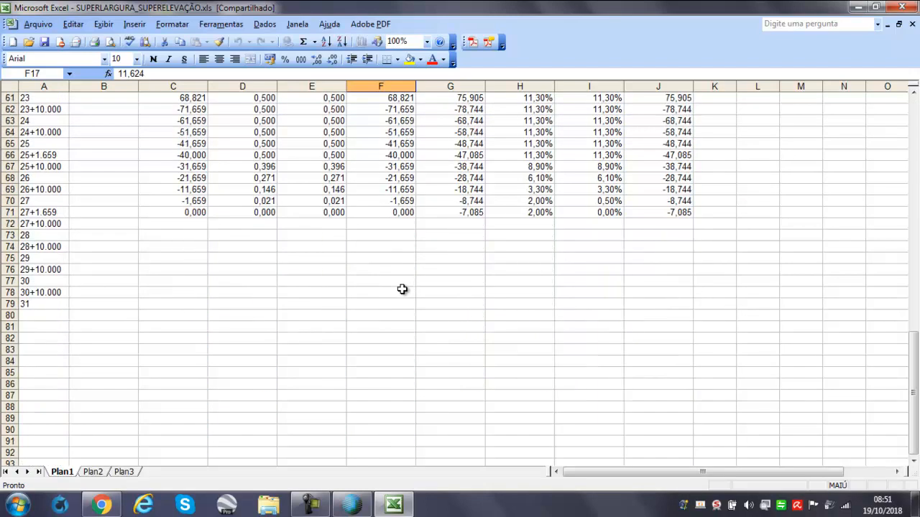
scroll(450, 251, "down", 6)
scroll(472, 274, "up", 10)
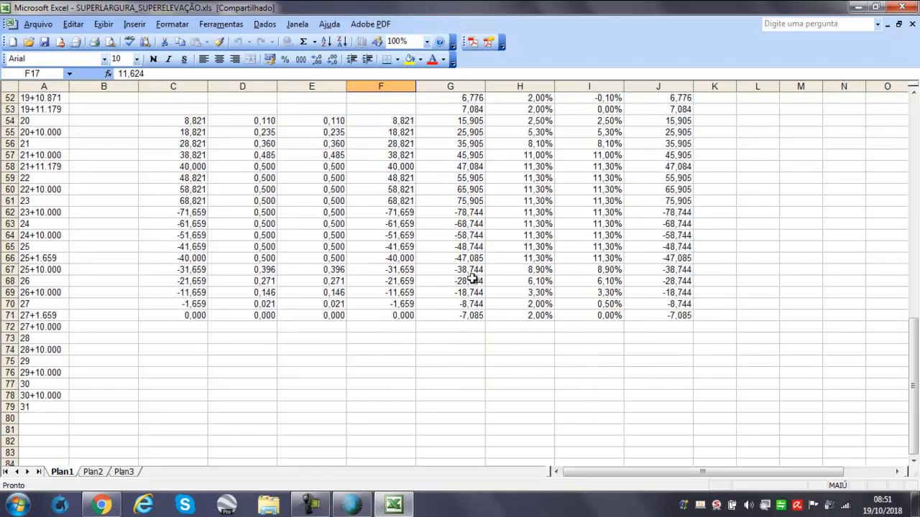
scroll(481, 275, "down", 15)
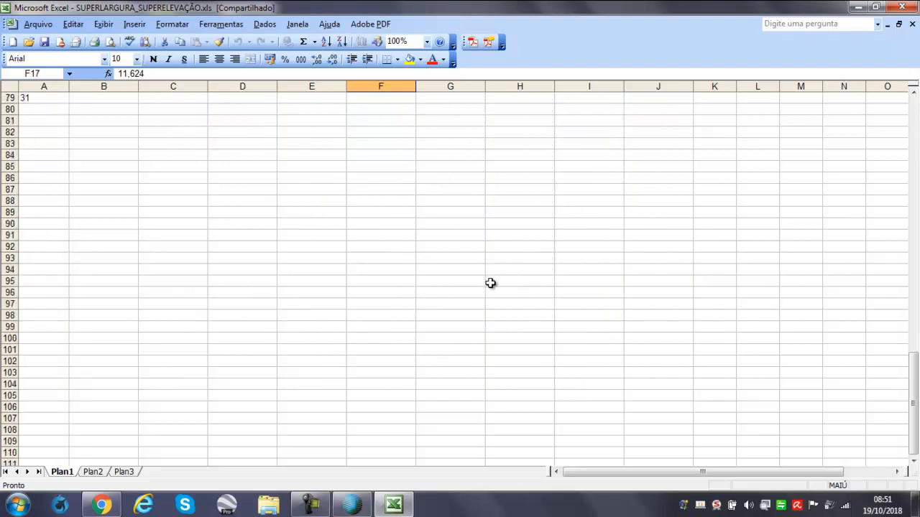
scroll(492, 278, "up", 20)
scroll(481, 276, "up", 10)
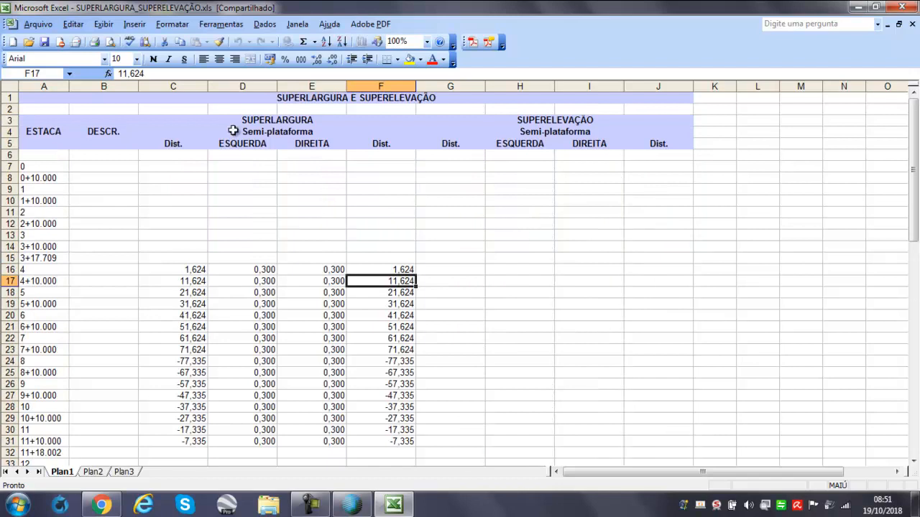
scroll(579, 164, "down", 7)
scroll(582, 188, "down", 9)
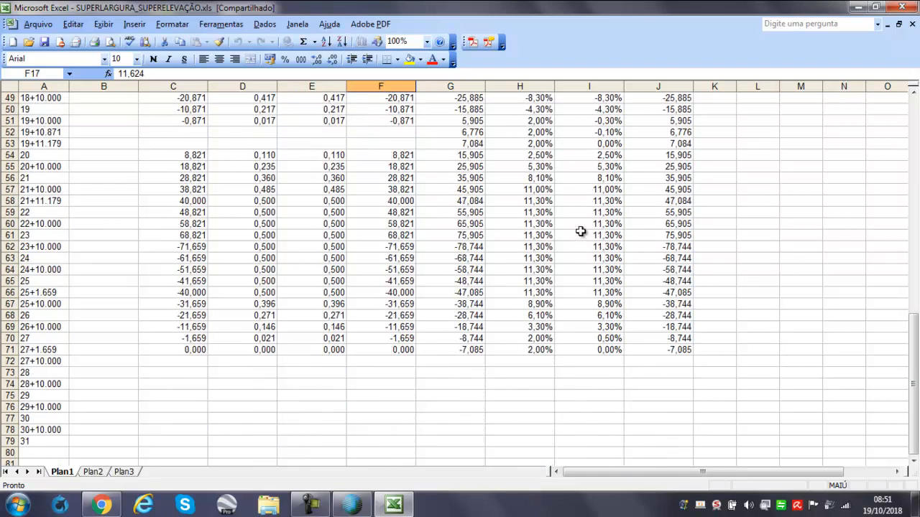
scroll(567, 225, "up", 4)
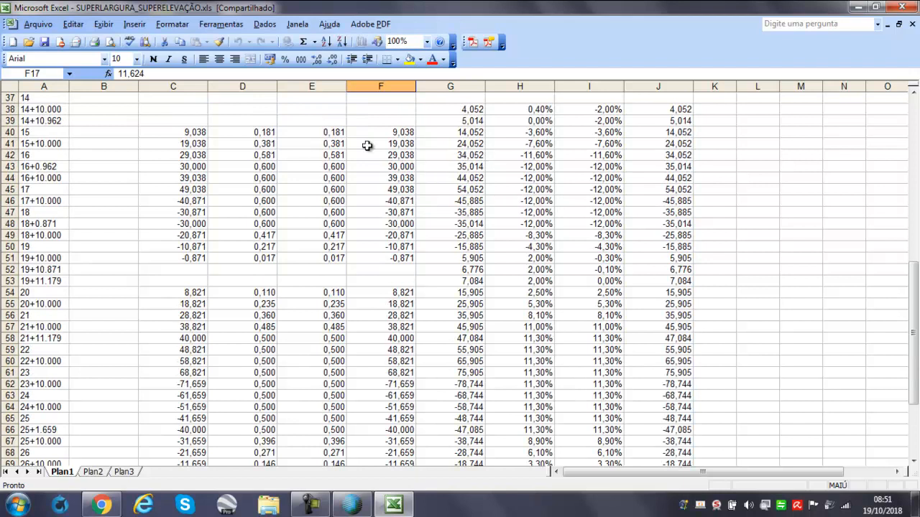
scroll(548, 205, "up", 8)
scroll(493, 199, "up", 4)
scroll(493, 199, "down", 1)
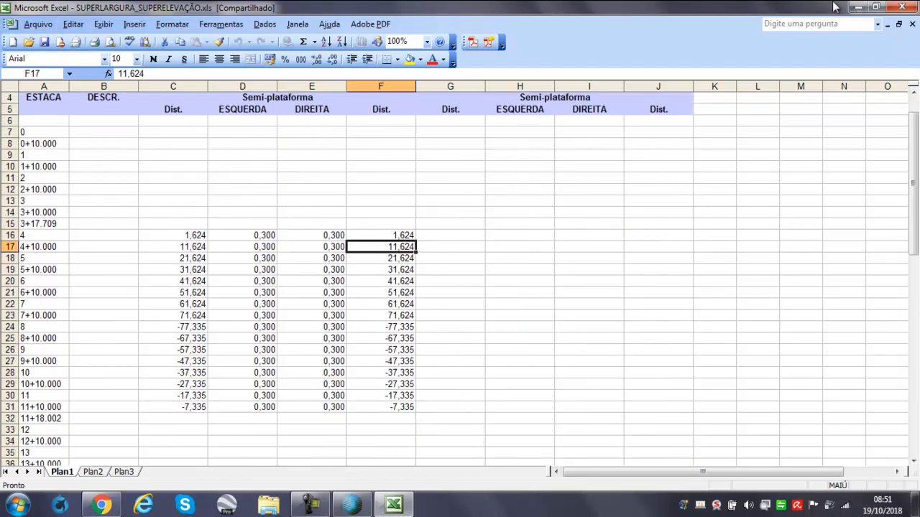
Step: Save the SUPERLARGURA_SUPERELEVAÇÃO.xls workbook and close Excel
left_click(38, 24)
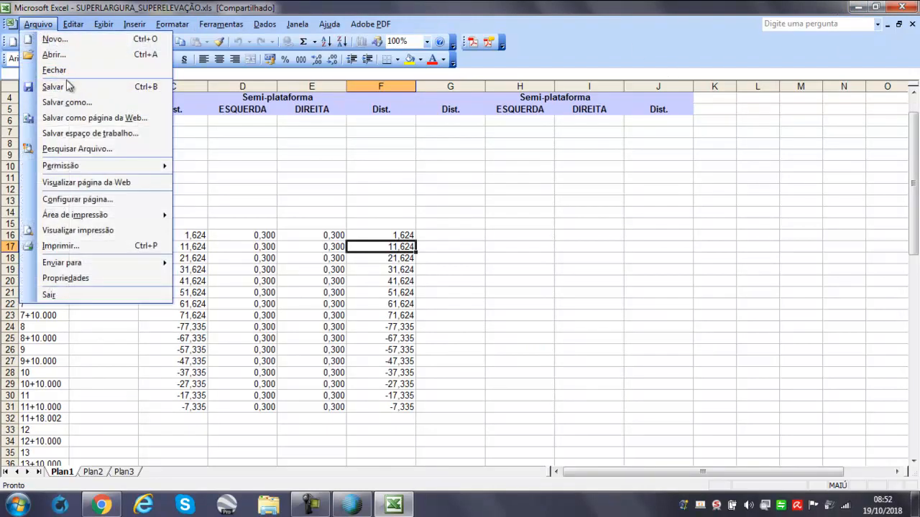
left_click(61, 86)
left_click(904, 8)
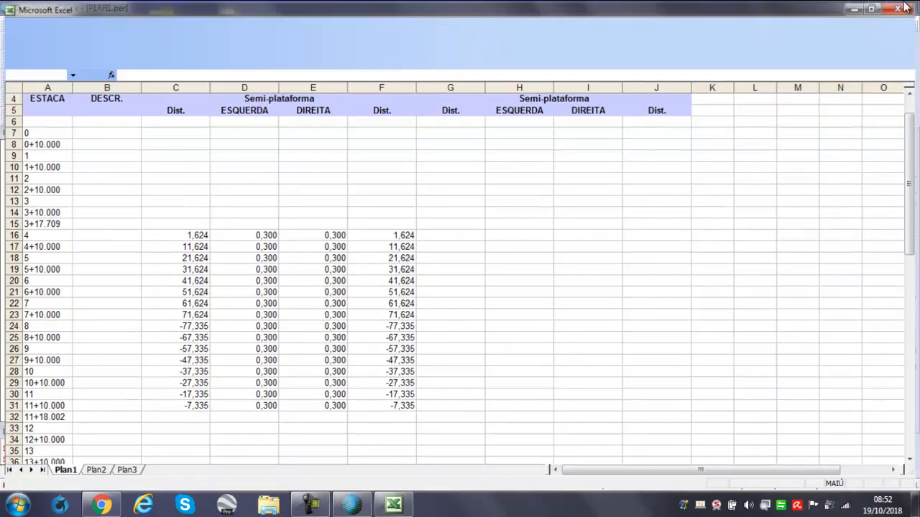
Step: Generate the earthworks service note report from the profile, naming the file NOTA_TERRAPLENAGEM
left_click(321, 24)
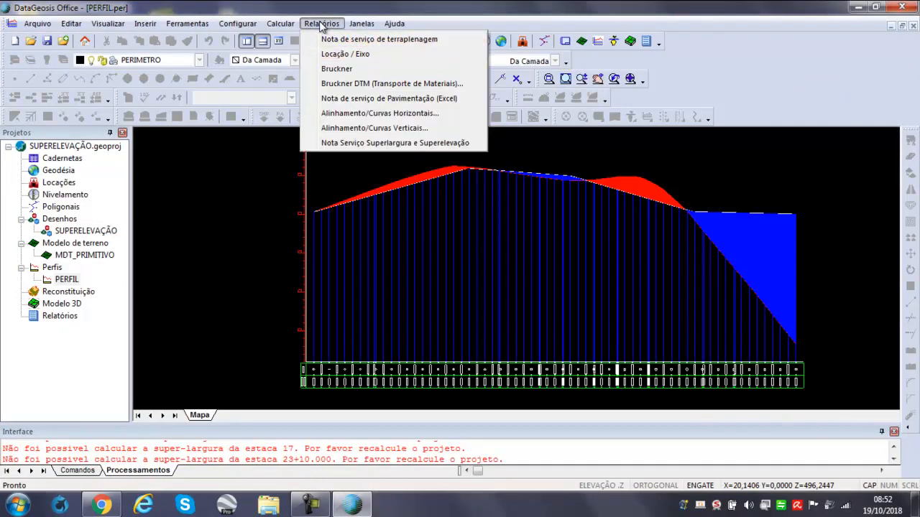
left_click(356, 38)
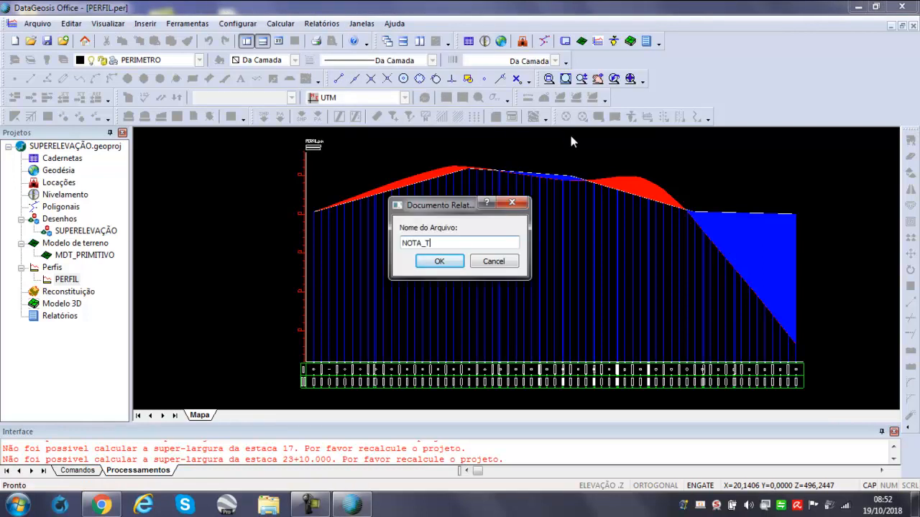
type("NOTA_TERRAPLEANGEM")
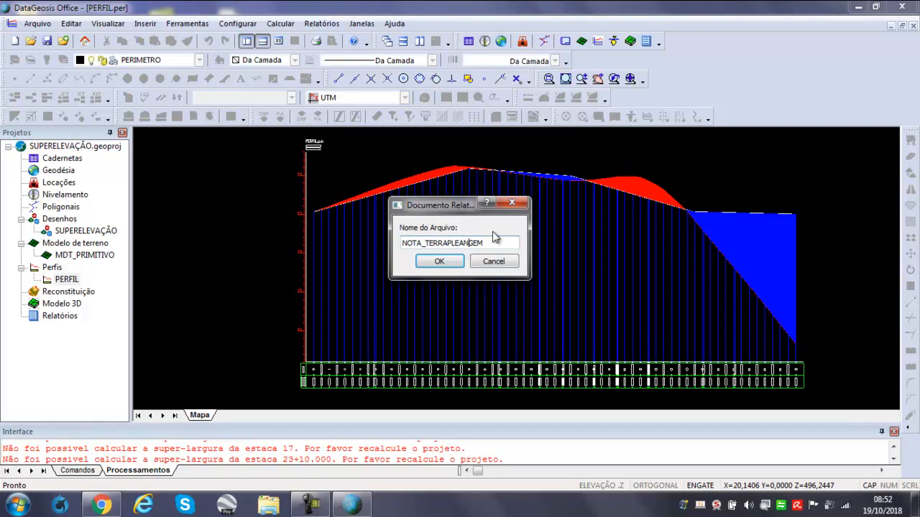
key("BackSpace")
key("BackSpace")
type("NA")
left_click(452, 257)
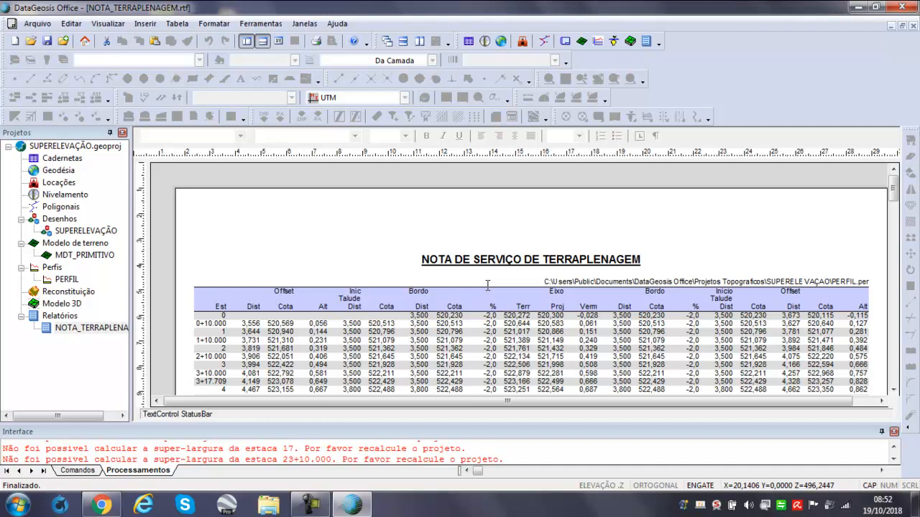
Step: Examine the earthworks service note's offset, edge and axis columns from station 0 through station 17+10.000
left_click(408, 338)
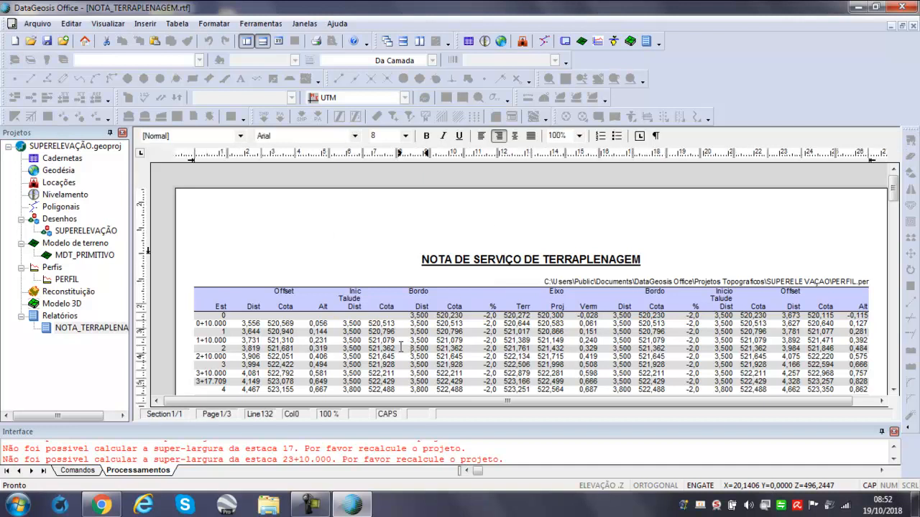
scroll(399, 316, "down", 5)
scroll(397, 309, "down", 3)
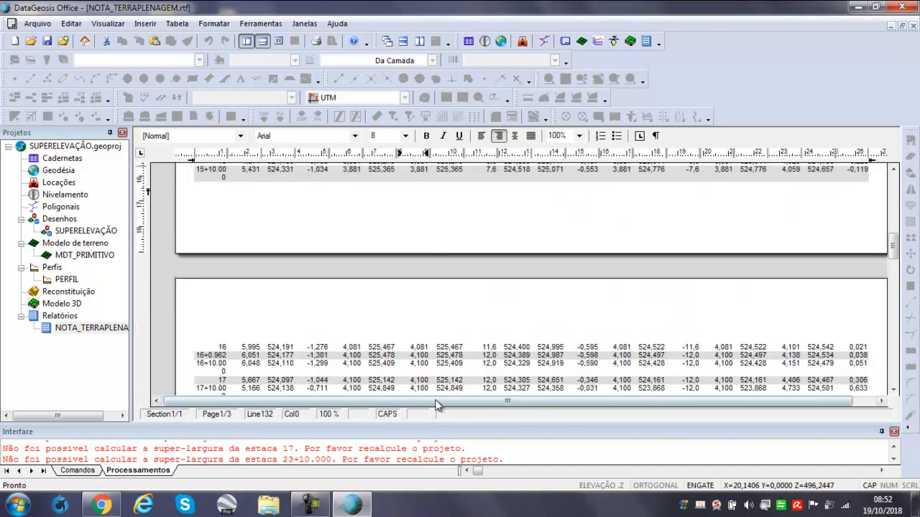
scroll(464, 295, "up", 10)
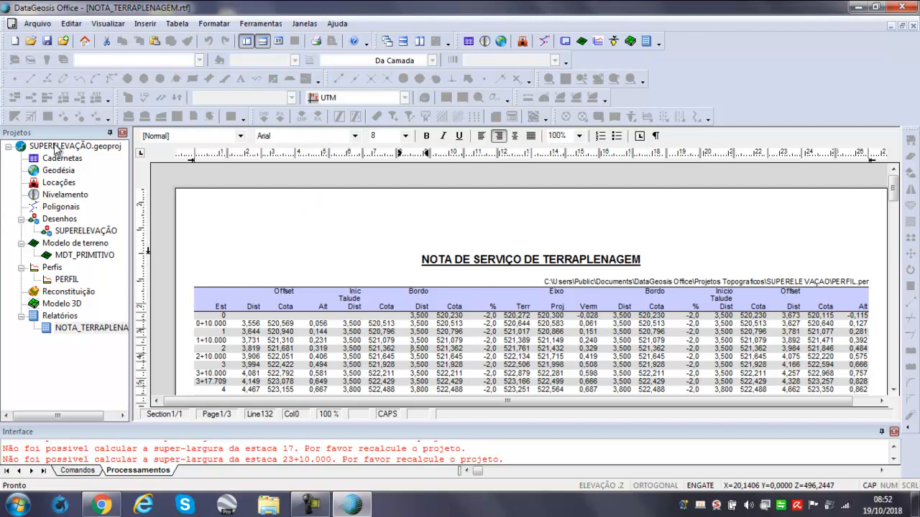
left_click(590, 358)
left_click_drag(513, 406, 571, 399)
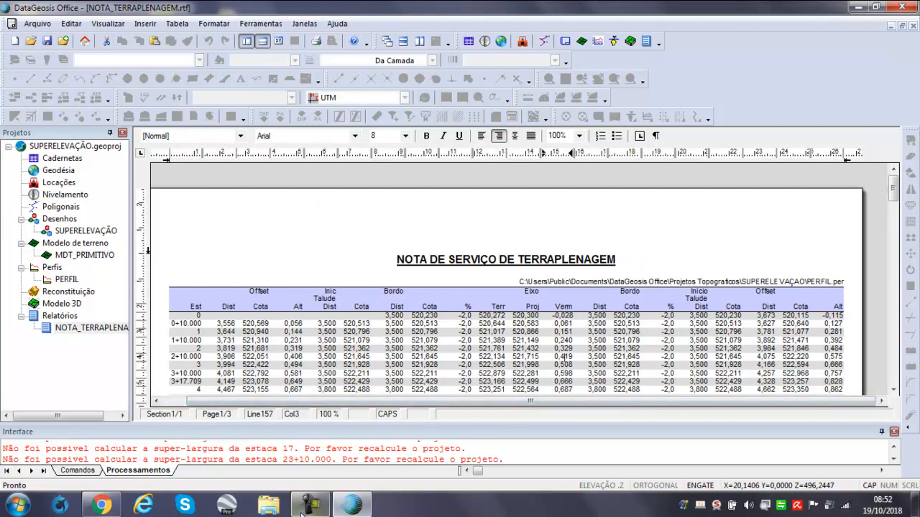